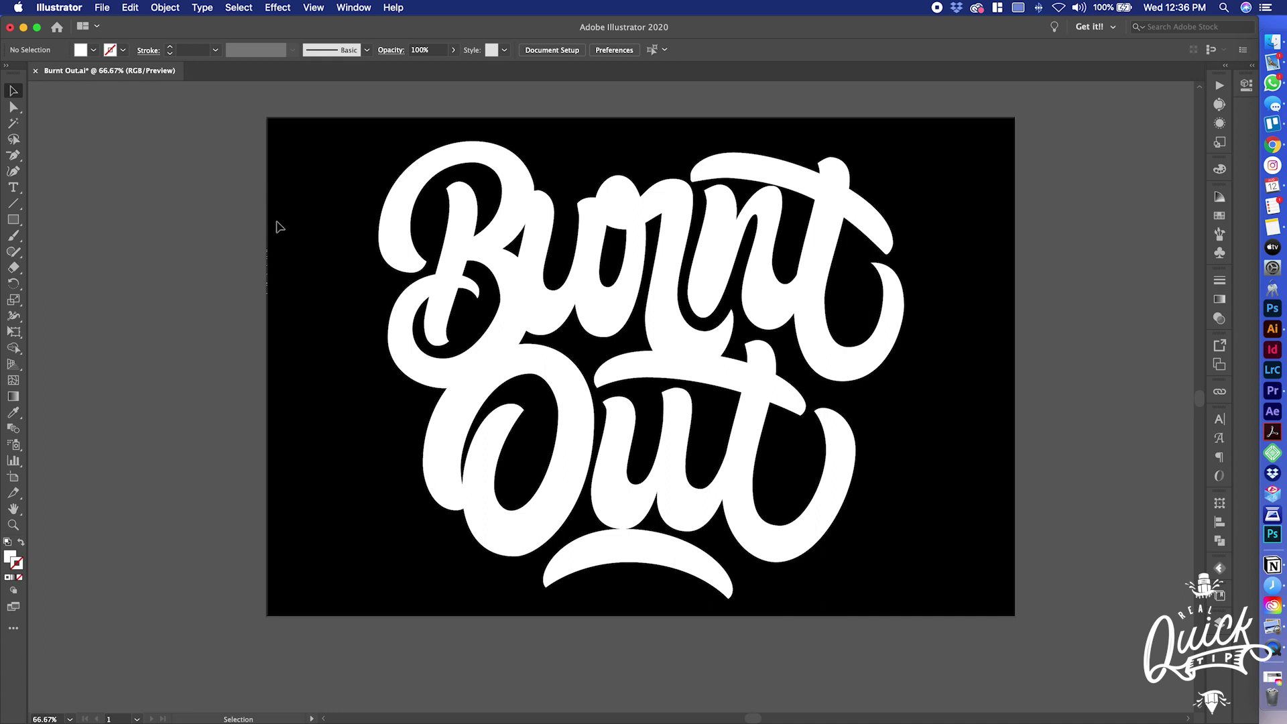
pyautogui.click(386, 227)
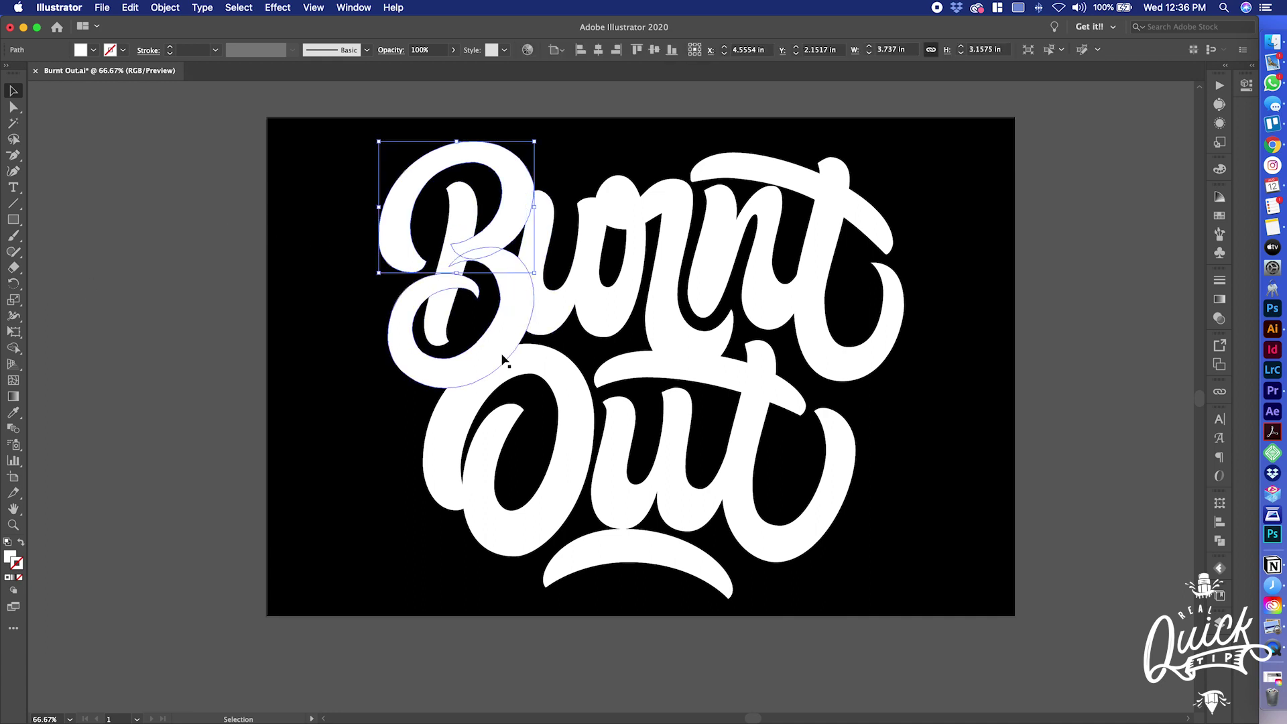
pyautogui.click(509, 315)
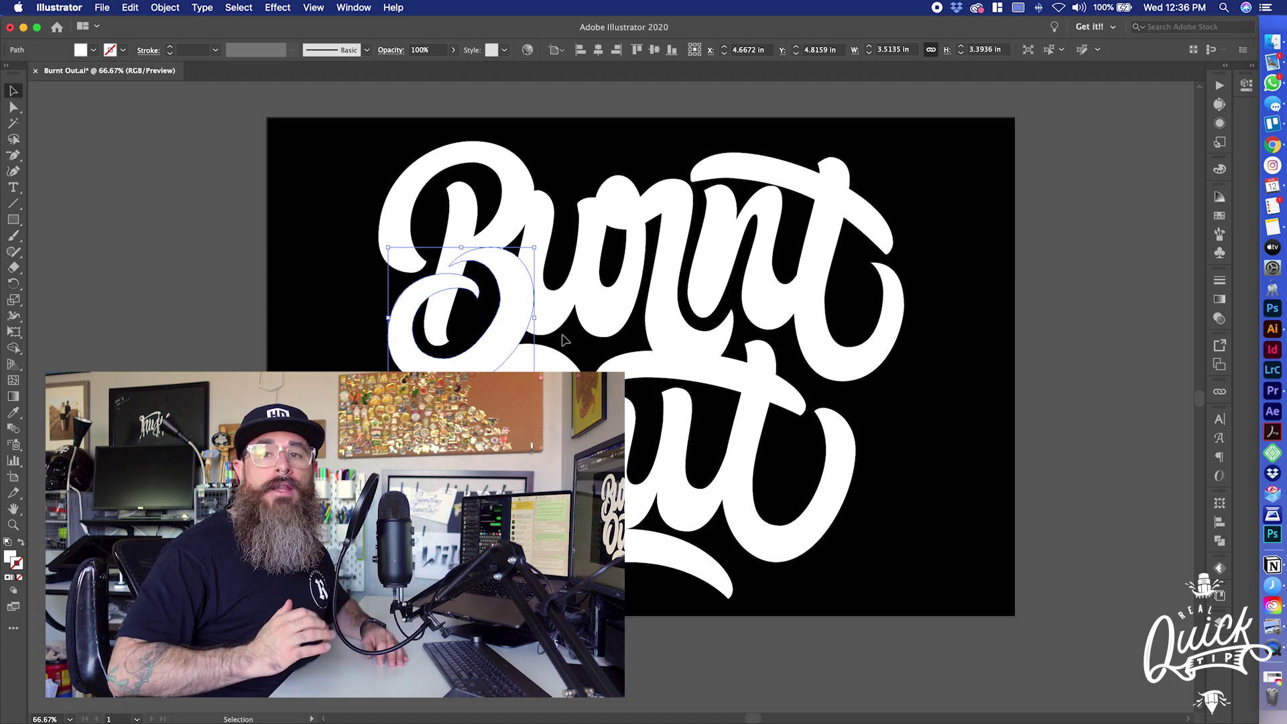
pyautogui.click(229, 150)
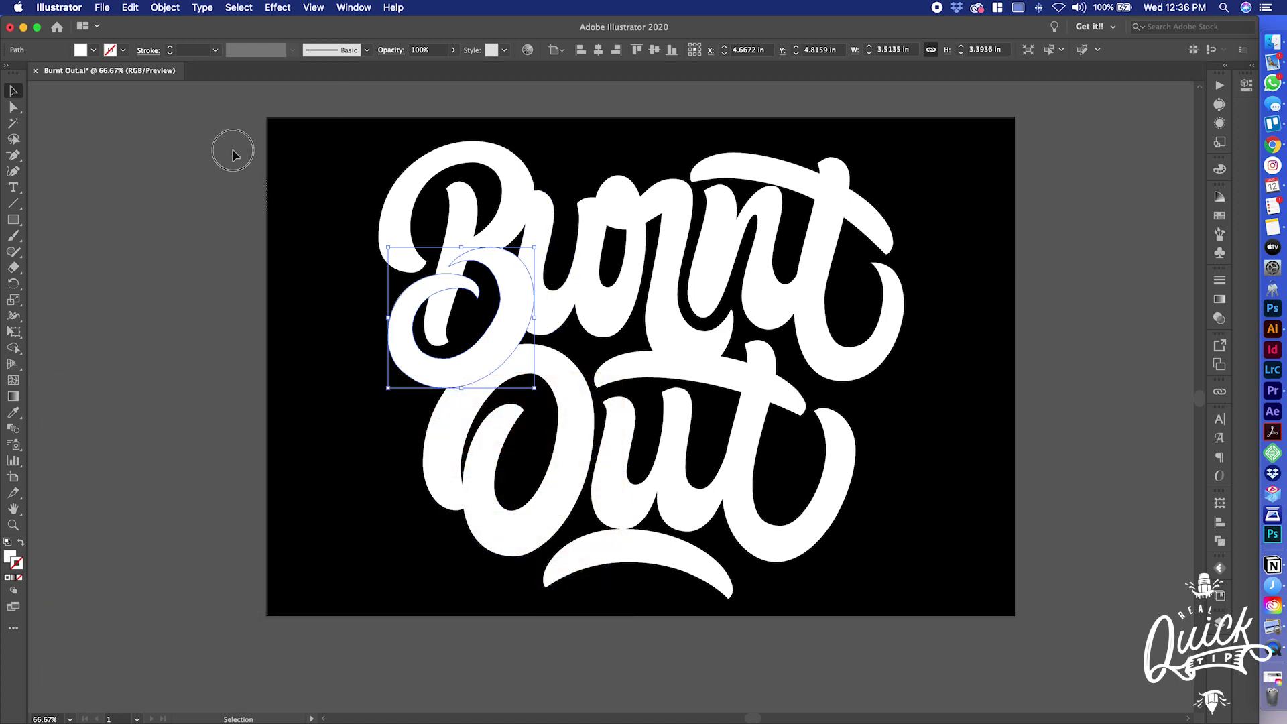
# Select all of the white lettering shapes and copy them
pyautogui.moveTo(250, 108); pyautogui.dragTo(1041, 590)
pyautogui.press('a')
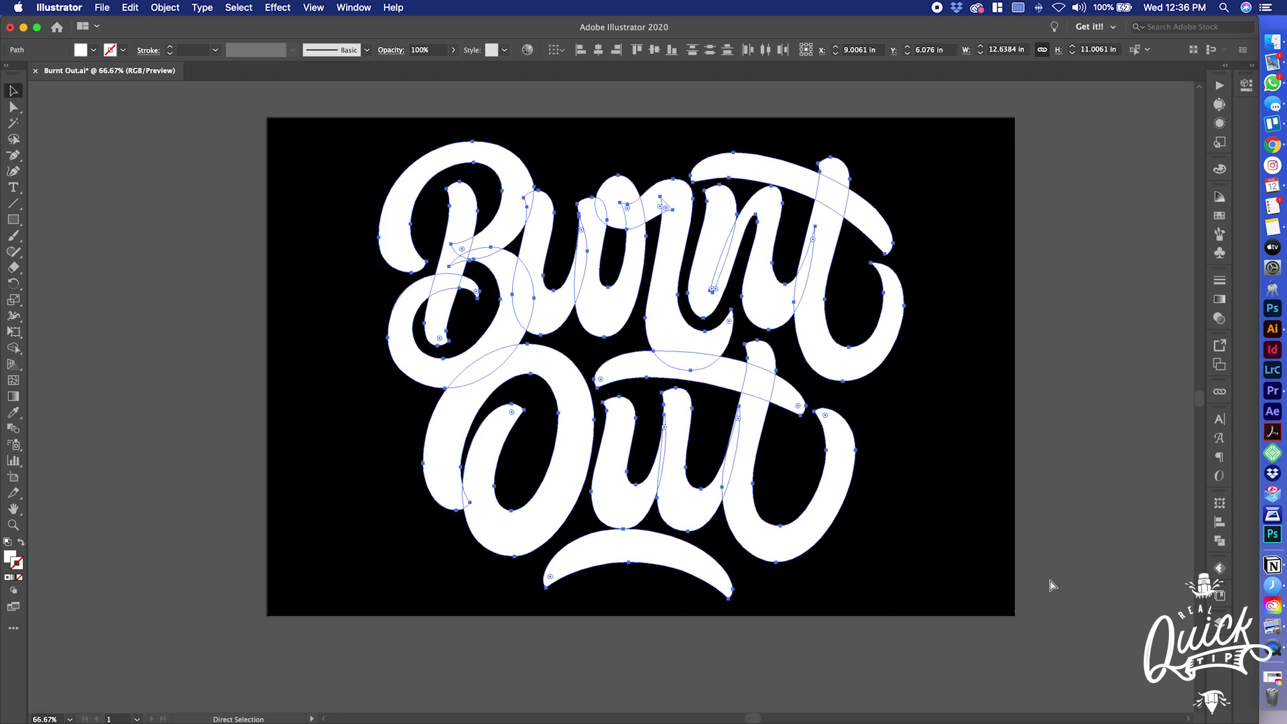
pyautogui.press('v')
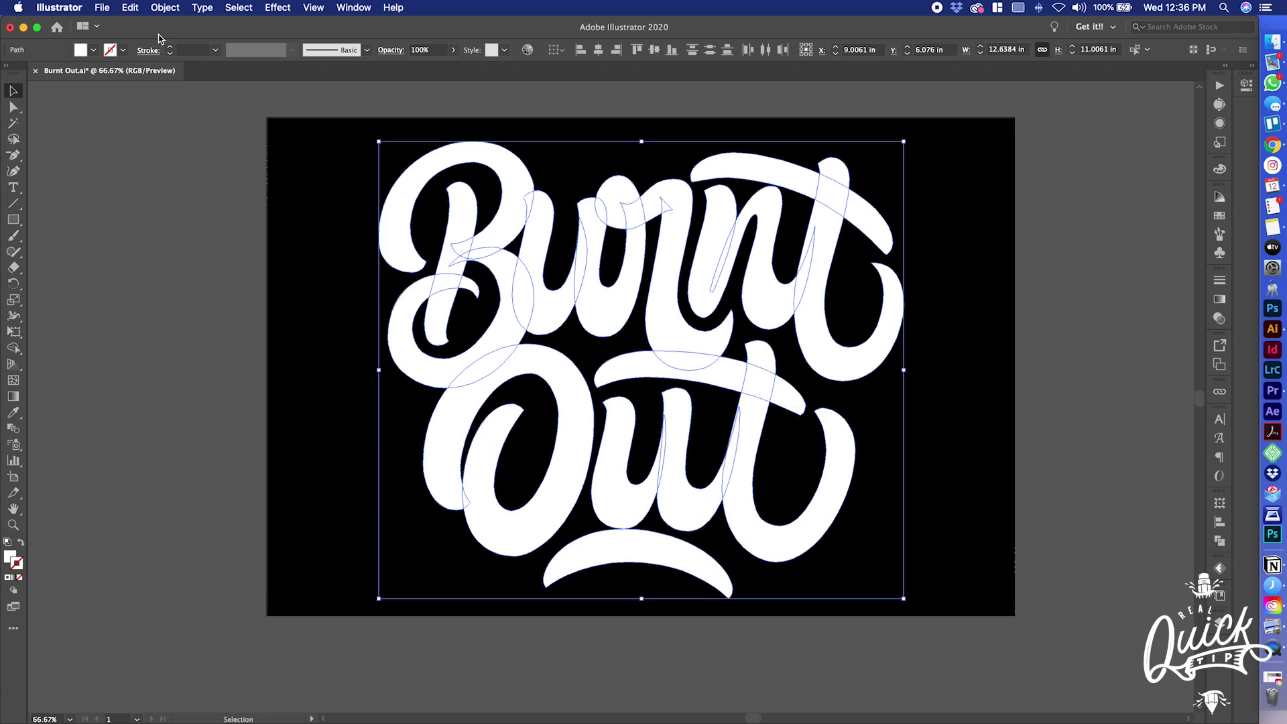
pyautogui.click(130, 7)
pyautogui.click(161, 76)
# Paste the copied lettering in place on a new layer and lock Layer 1
pyautogui.click(1223, 629)
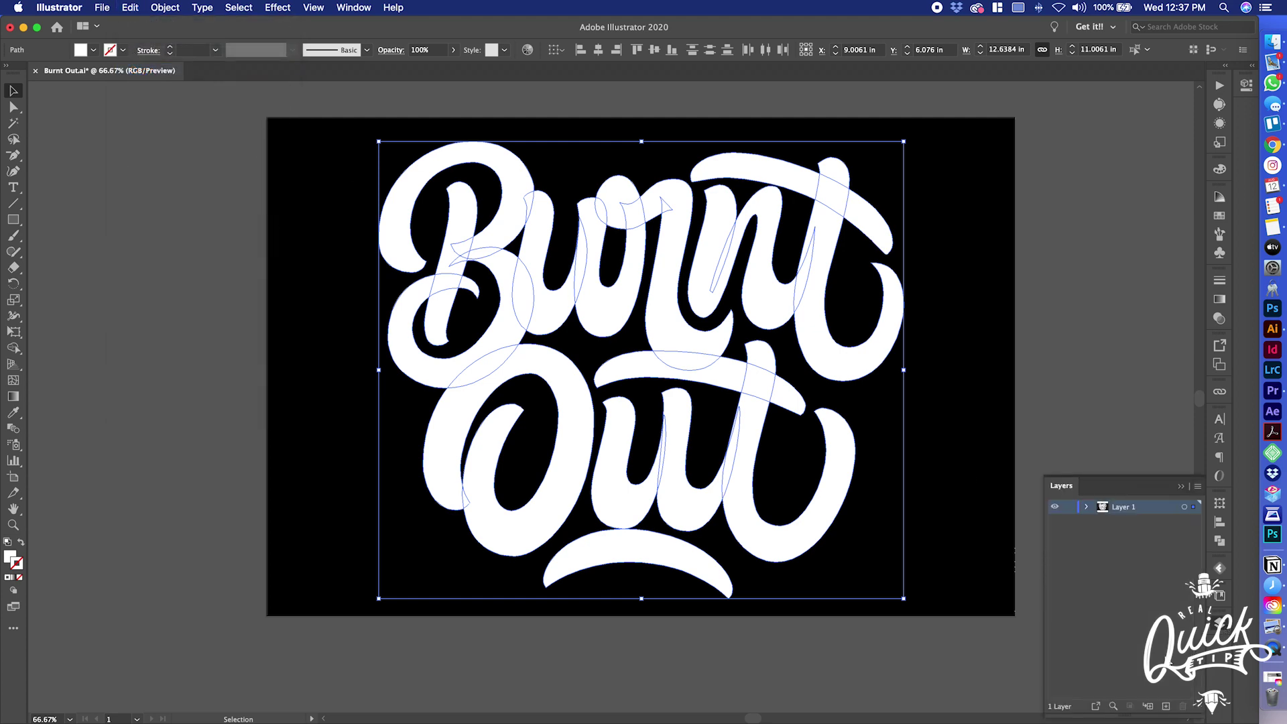
pyautogui.click(1167, 707)
pyautogui.press('super+shift+v')
pyautogui.click(132, 11)
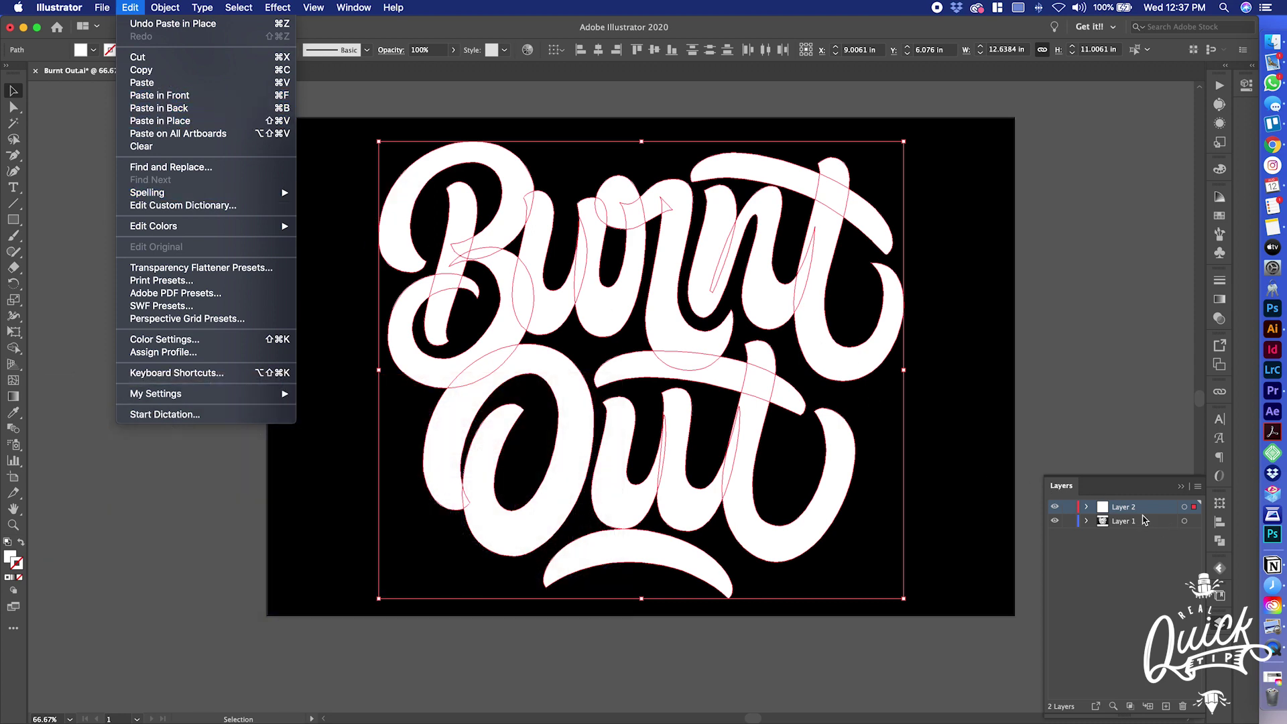
pyautogui.click(1071, 529)
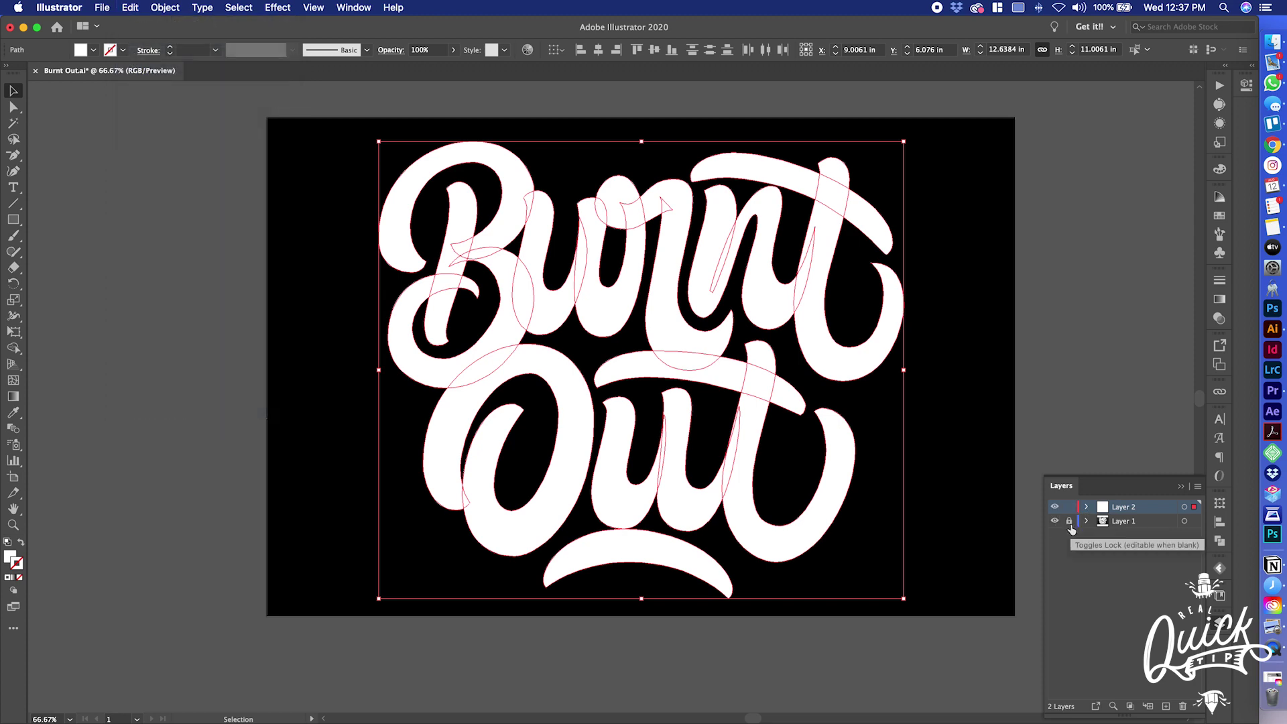
pyautogui.click(191, 288)
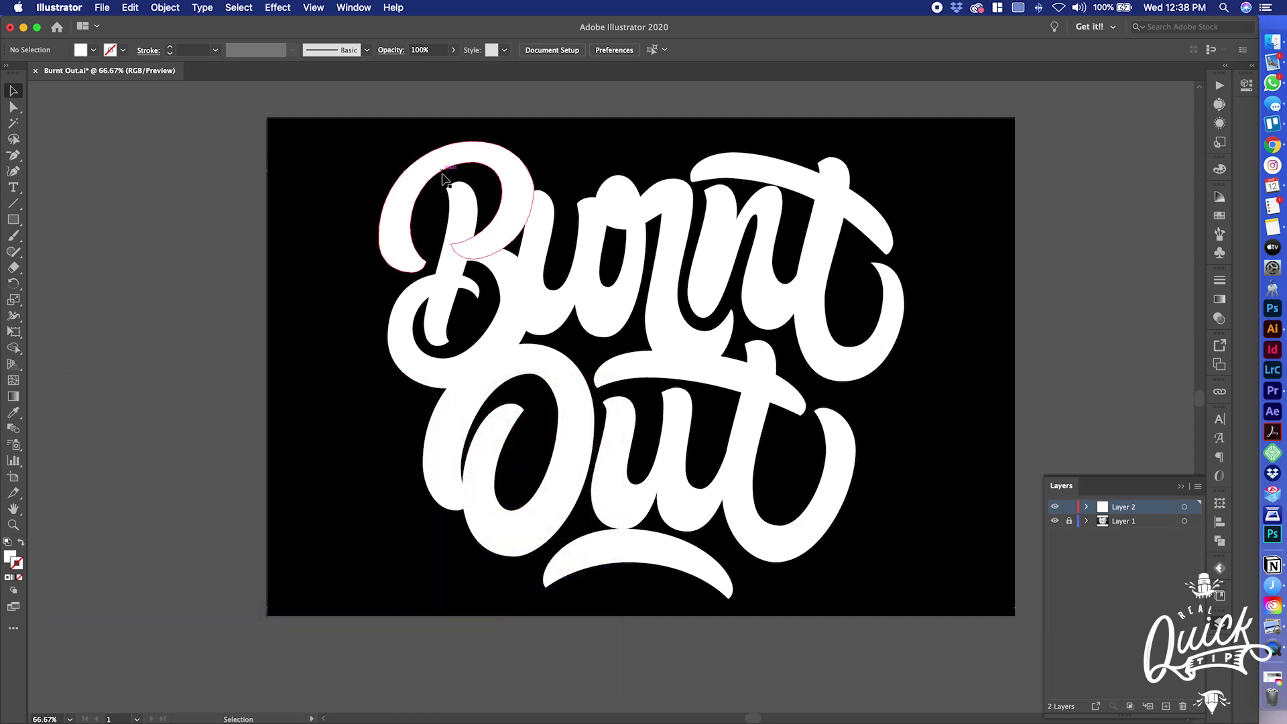
pyautogui.click(394, 209)
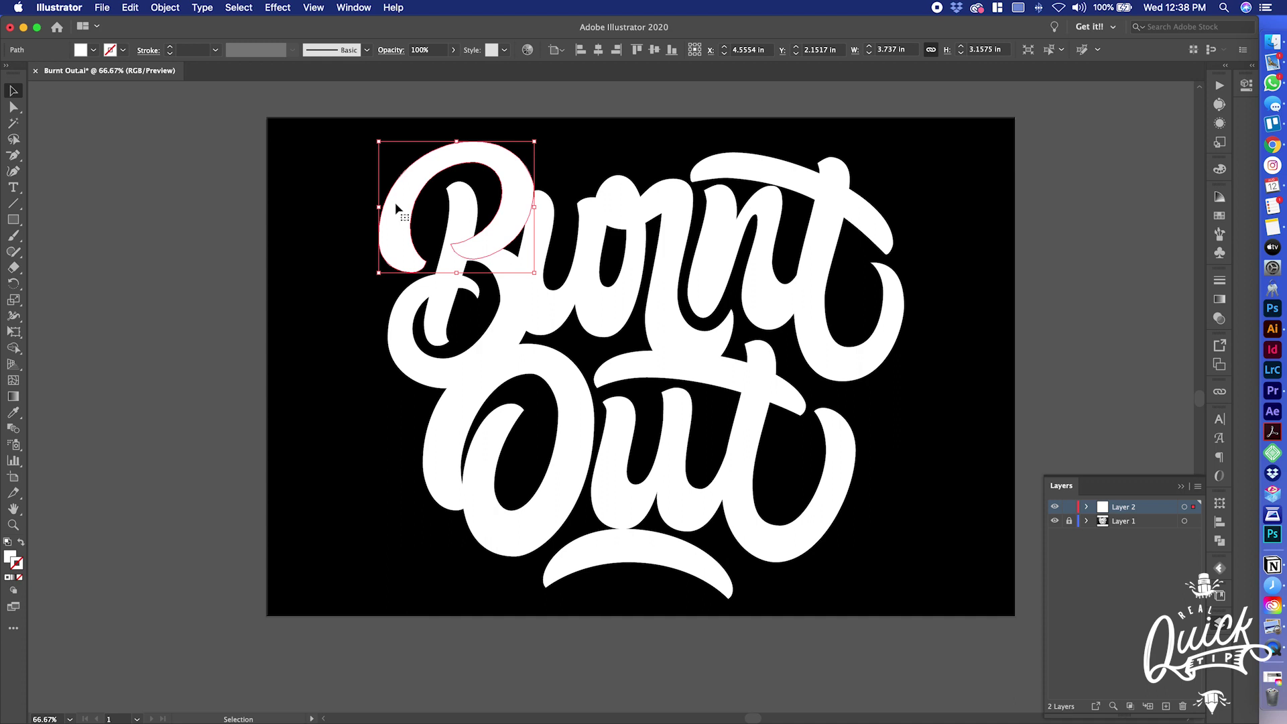
pyautogui.click(433, 224)
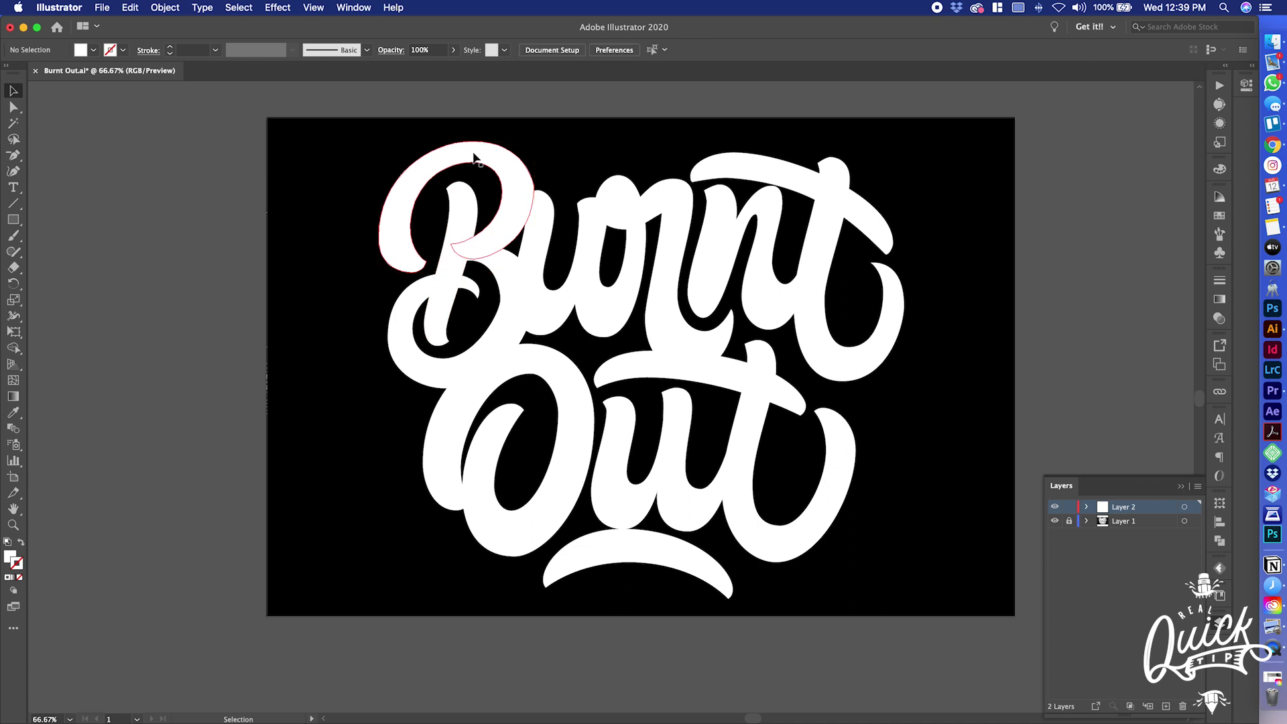
pyautogui.click(477, 161)
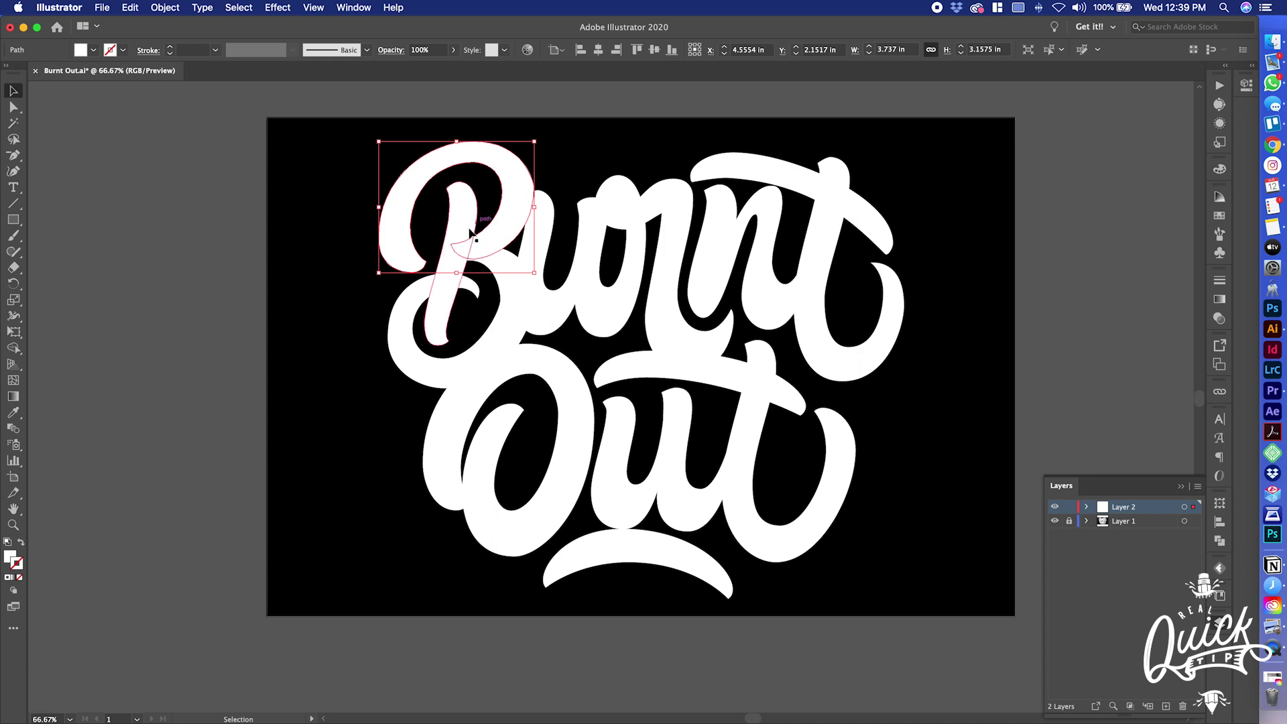
pyautogui.click(401, 131)
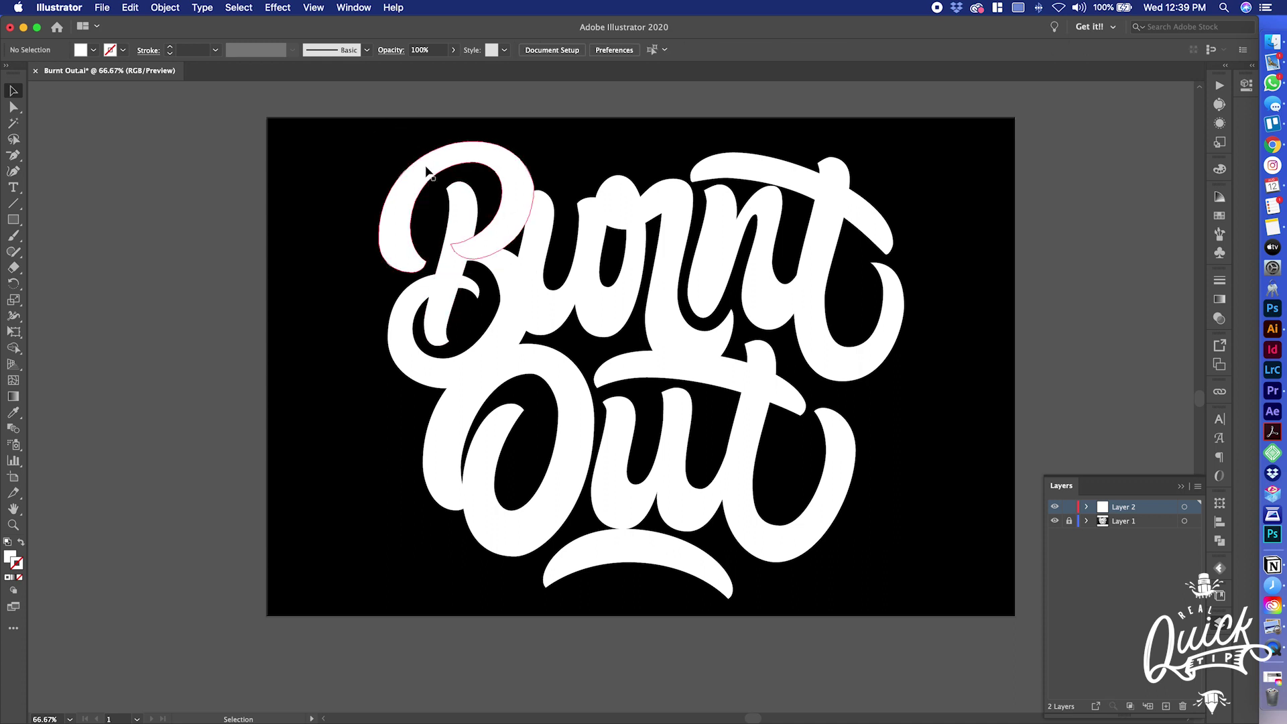
pyautogui.click(445, 160)
pyautogui.press('a')
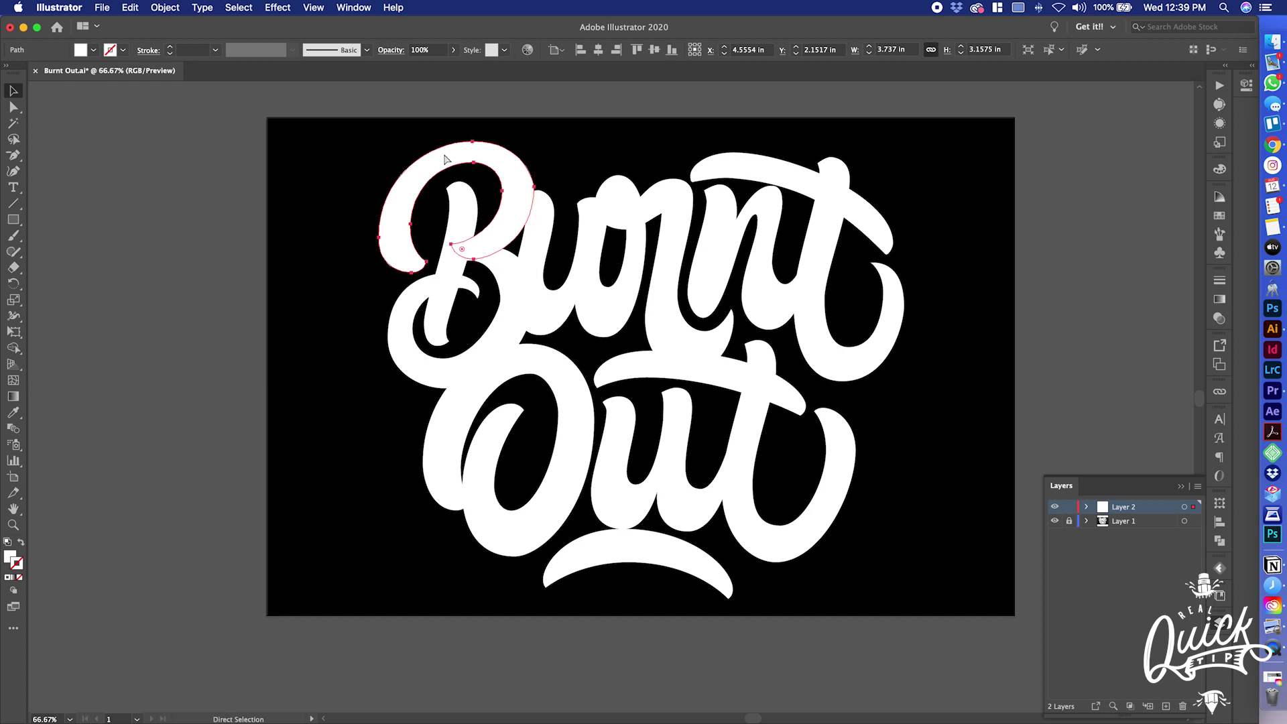
pyautogui.press('v')
pyautogui.press('super+shift+a')
# Bring the upper bowl of the B to the front
pyautogui.click(407, 176)
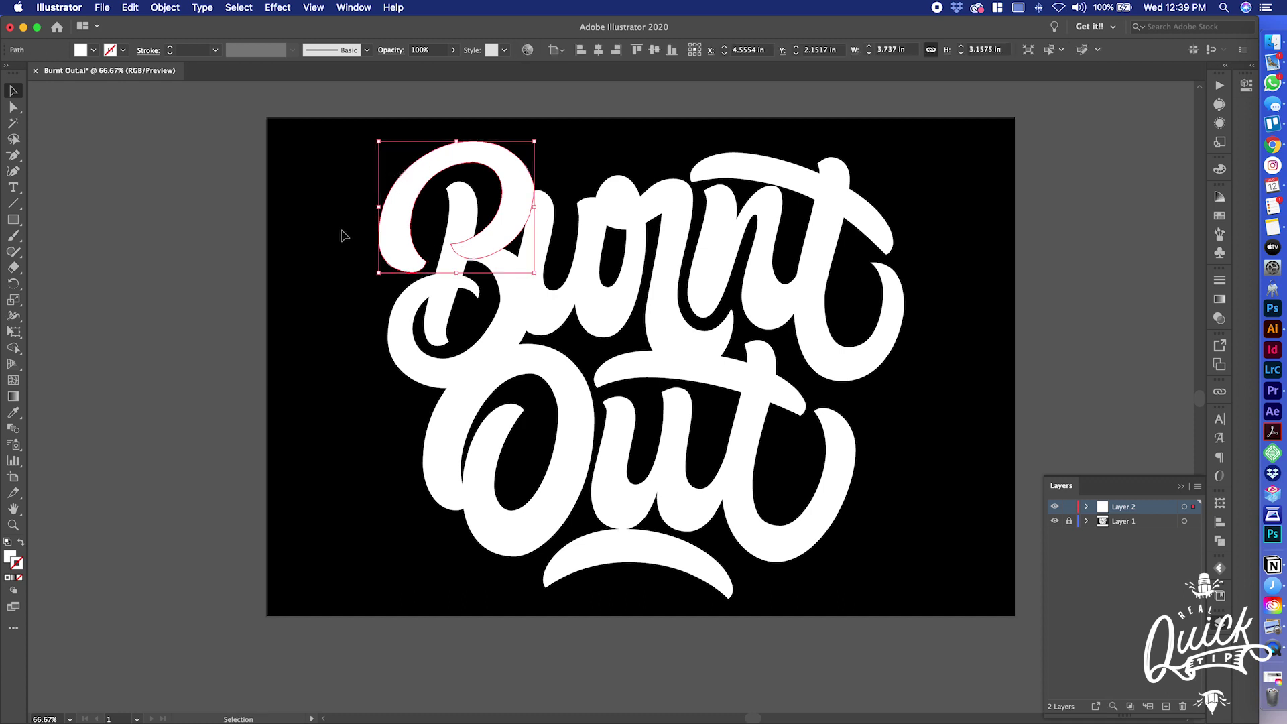
pyautogui.click(164, 7)
pyautogui.moveTo(193, 38)
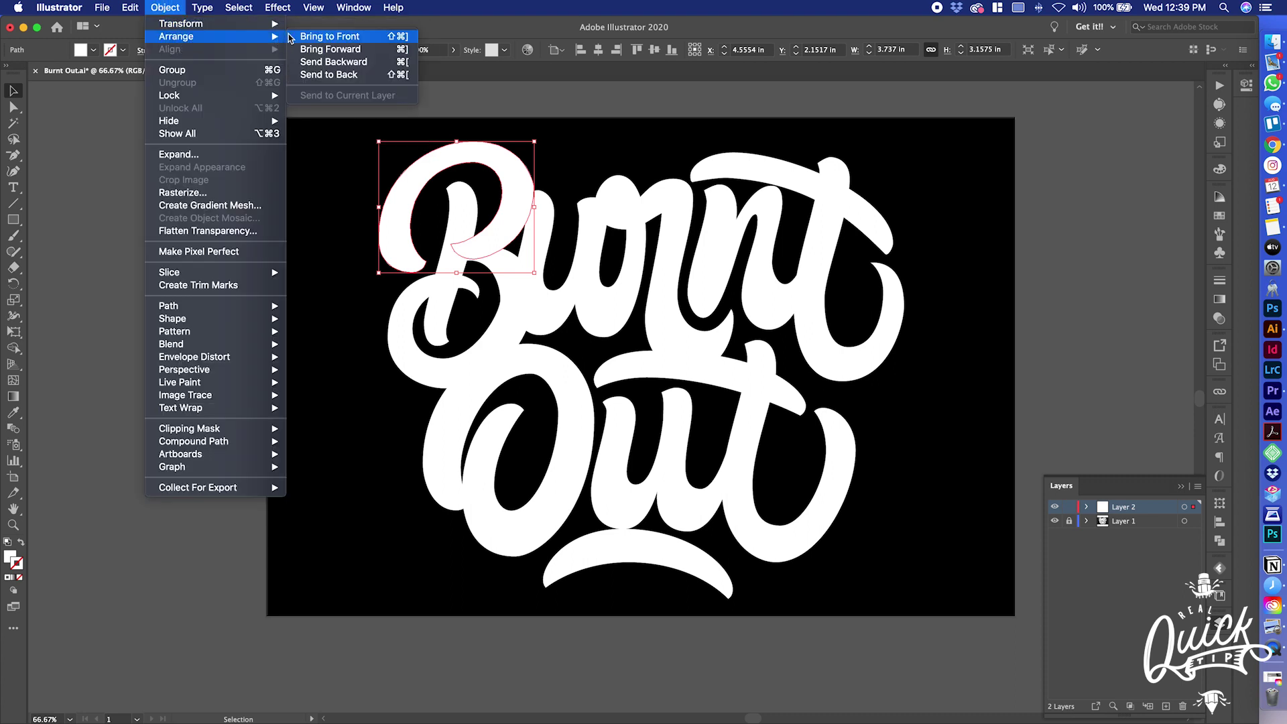
pyautogui.click(299, 37)
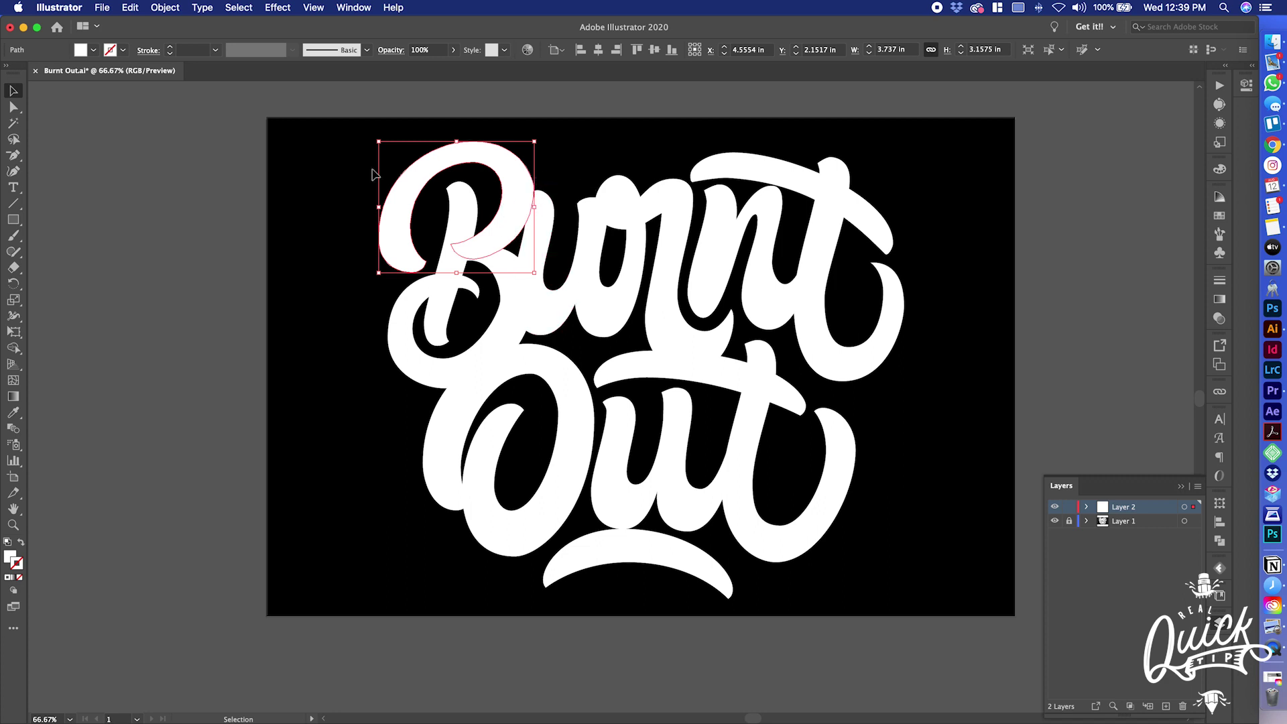
# Duplicate the upper bowl of the B by copying it and pasting it in back
pyautogui.press('a')
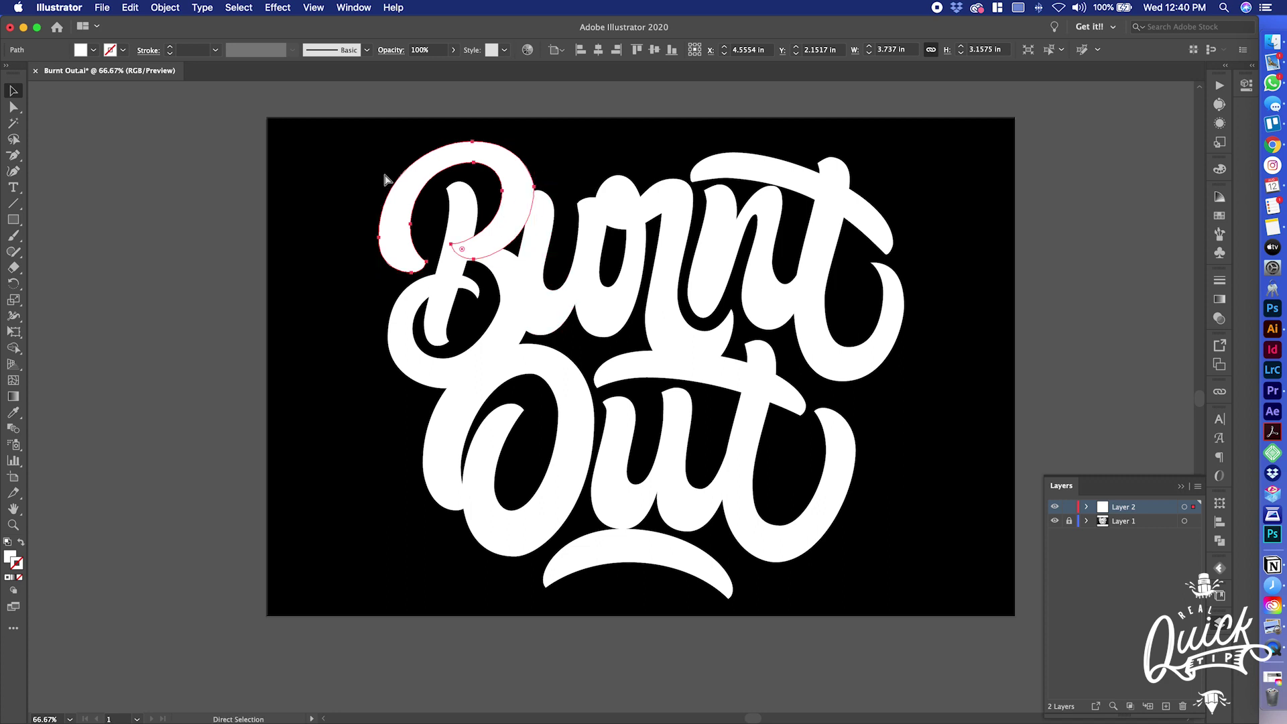
pyautogui.press('v')
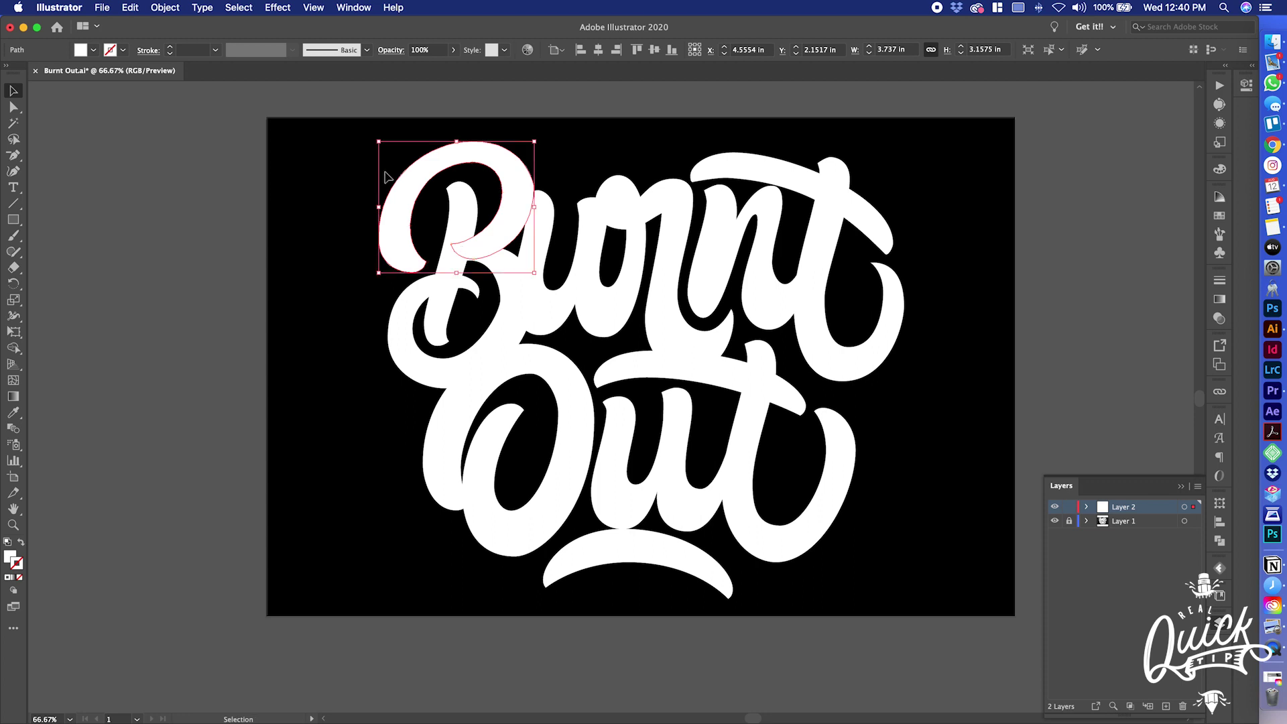
pyautogui.click(130, 7)
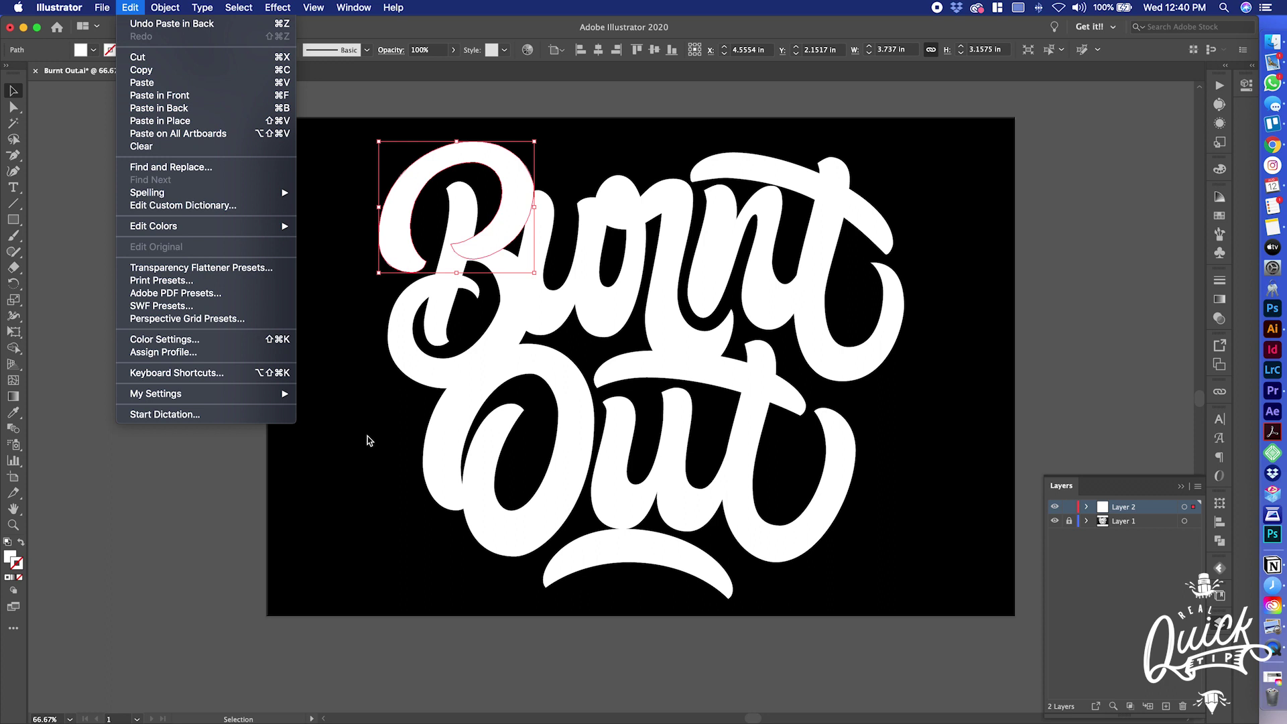
pyautogui.click(220, 533)
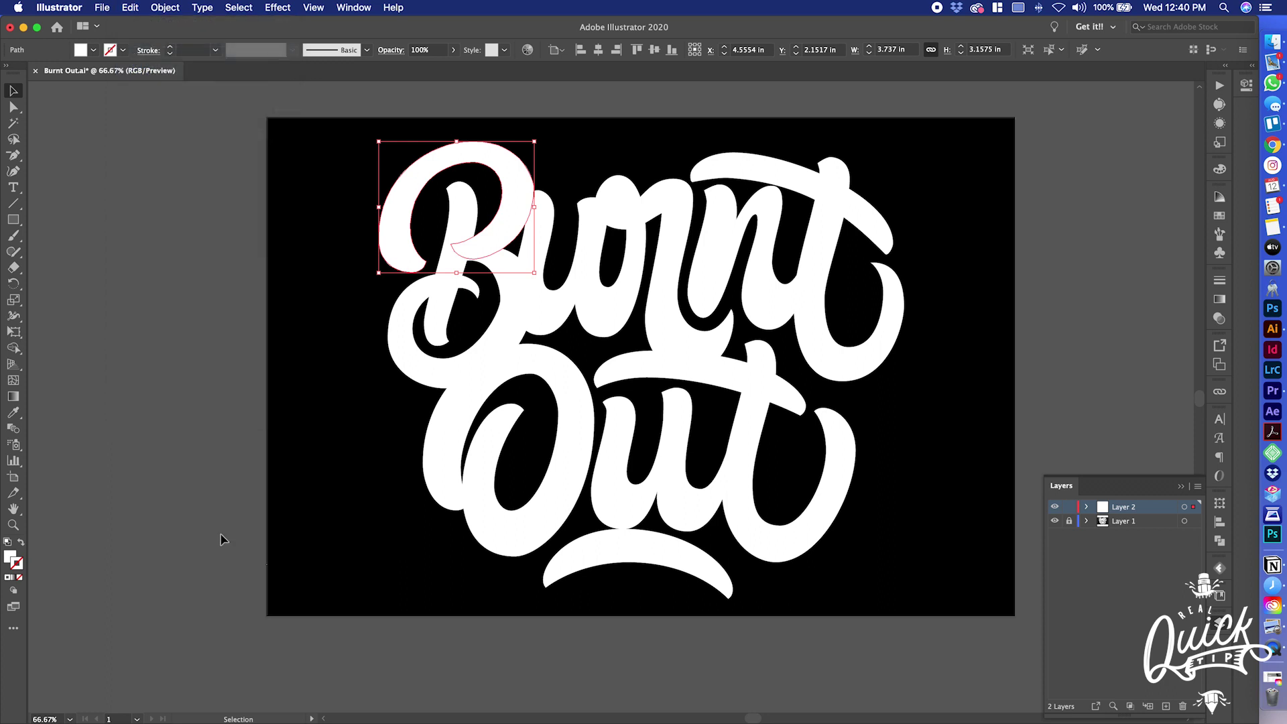
# Sample the black background with the Eyedropper to fill the back copy of the bowl, and remove its stroke
pyautogui.press('i')
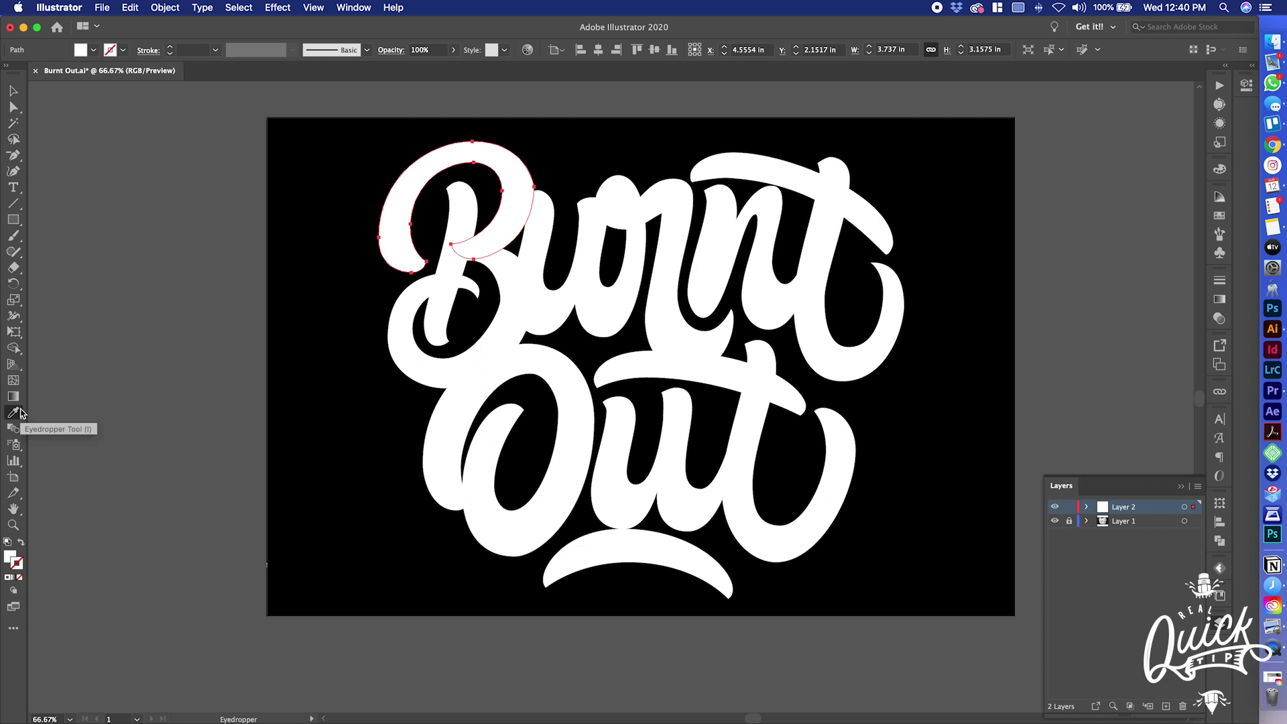
pyautogui.click(348, 327)
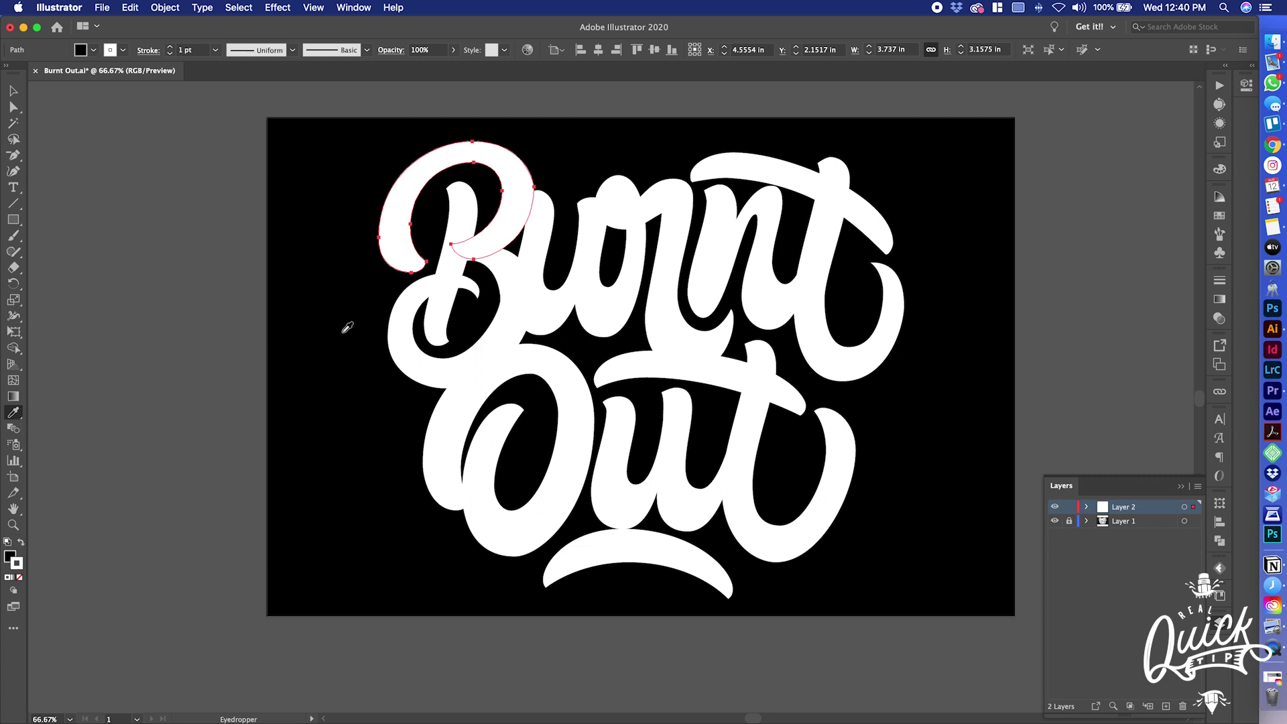
pyautogui.press('/')
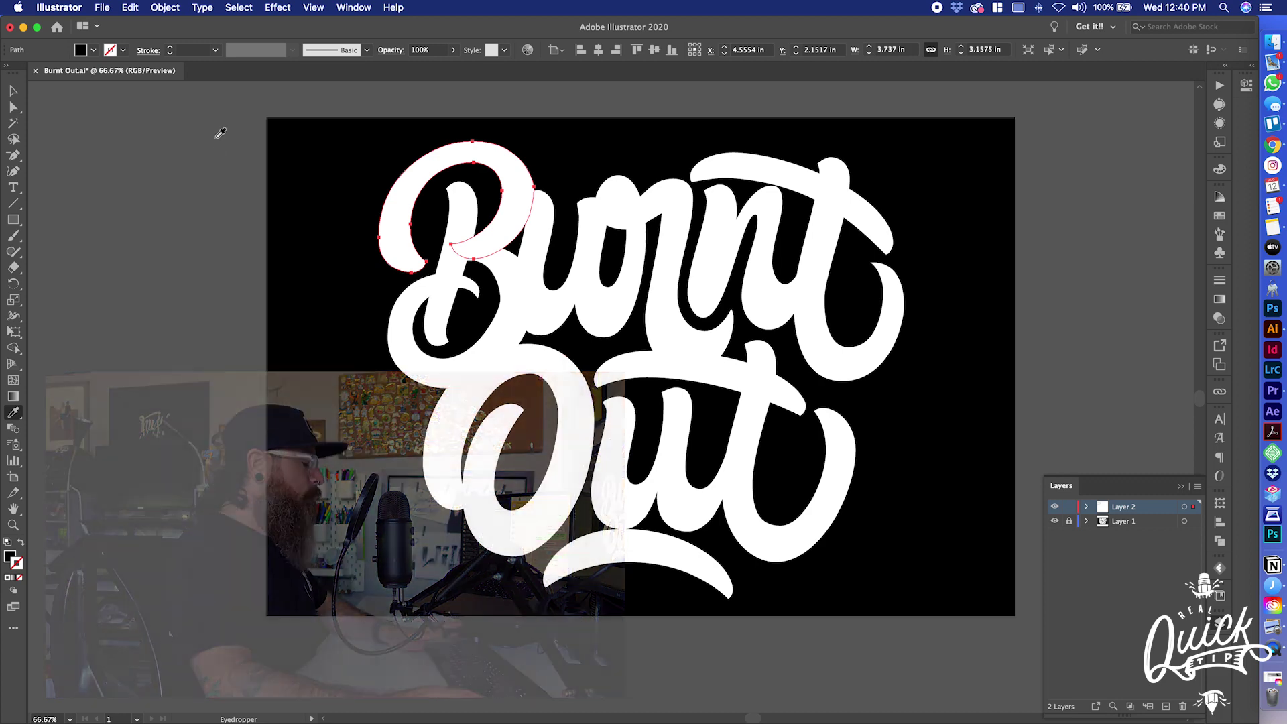
# Rotate the black bowl copy by -5° about the bowl's lower inner tip, with the preview on
pyautogui.press('r')
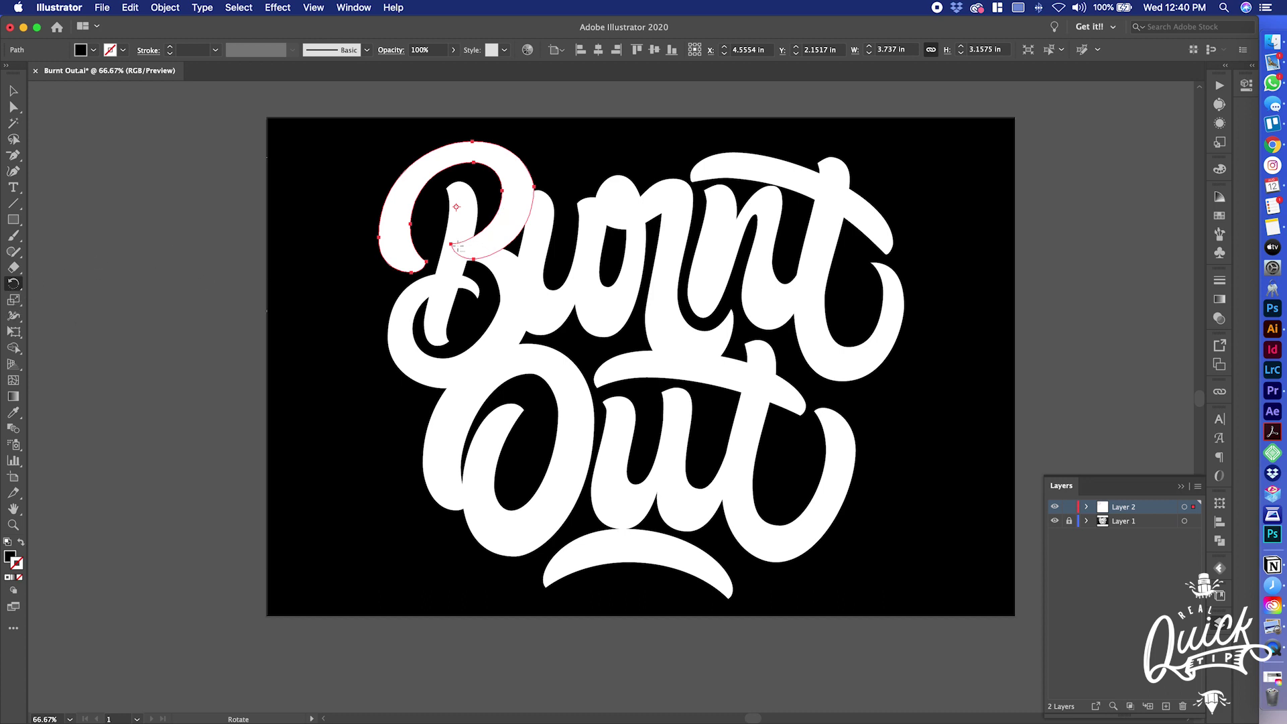
pyautogui.press('Return')
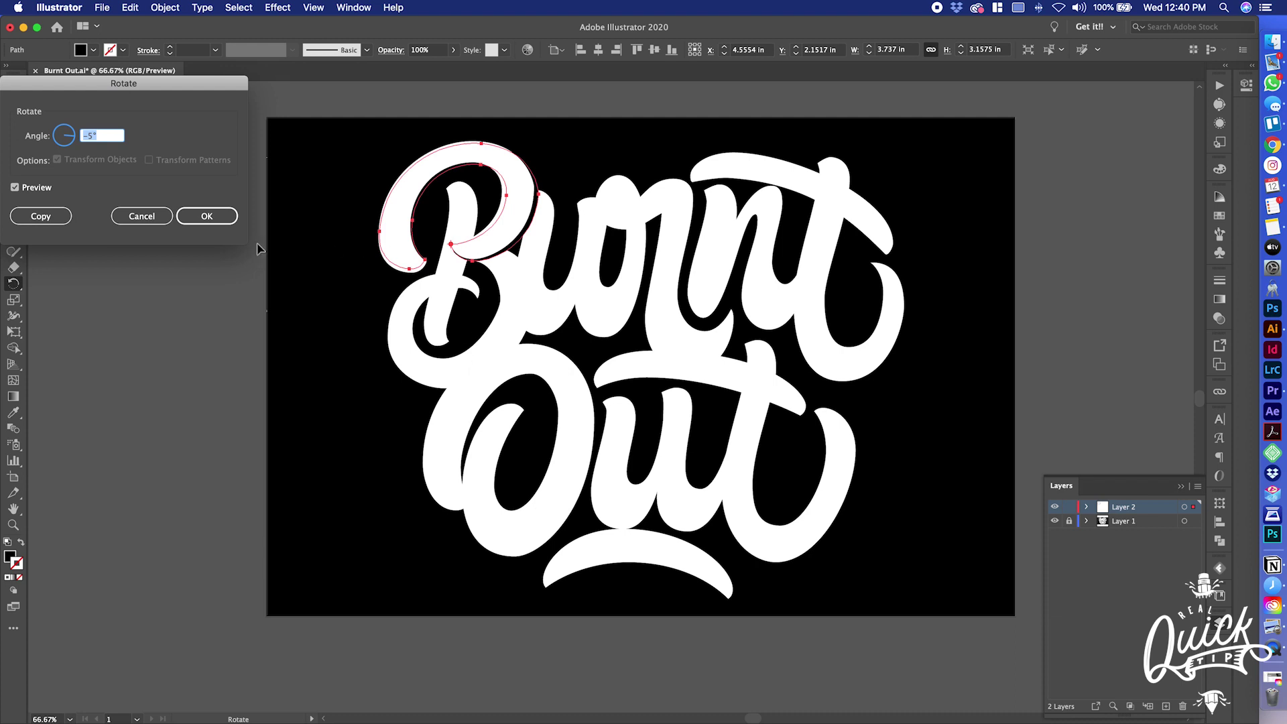
pyautogui.click(40, 190)
pyautogui.click(40, 192)
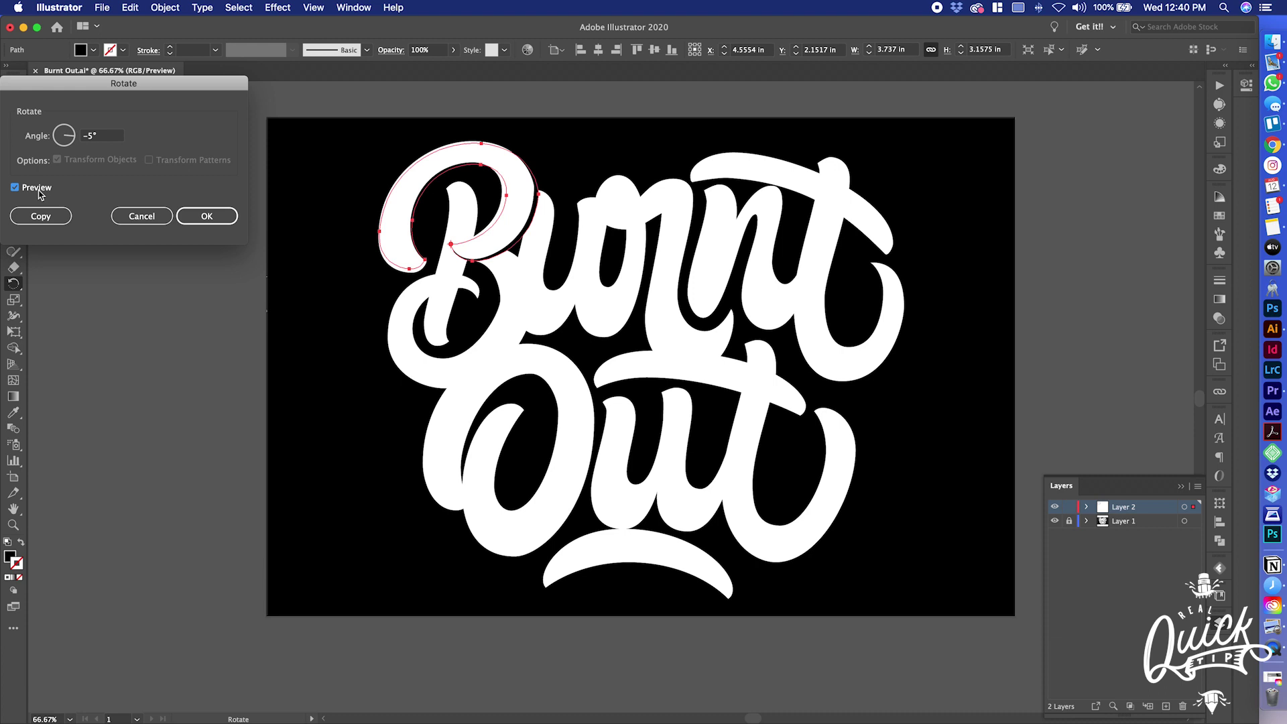
pyautogui.click(107, 133)
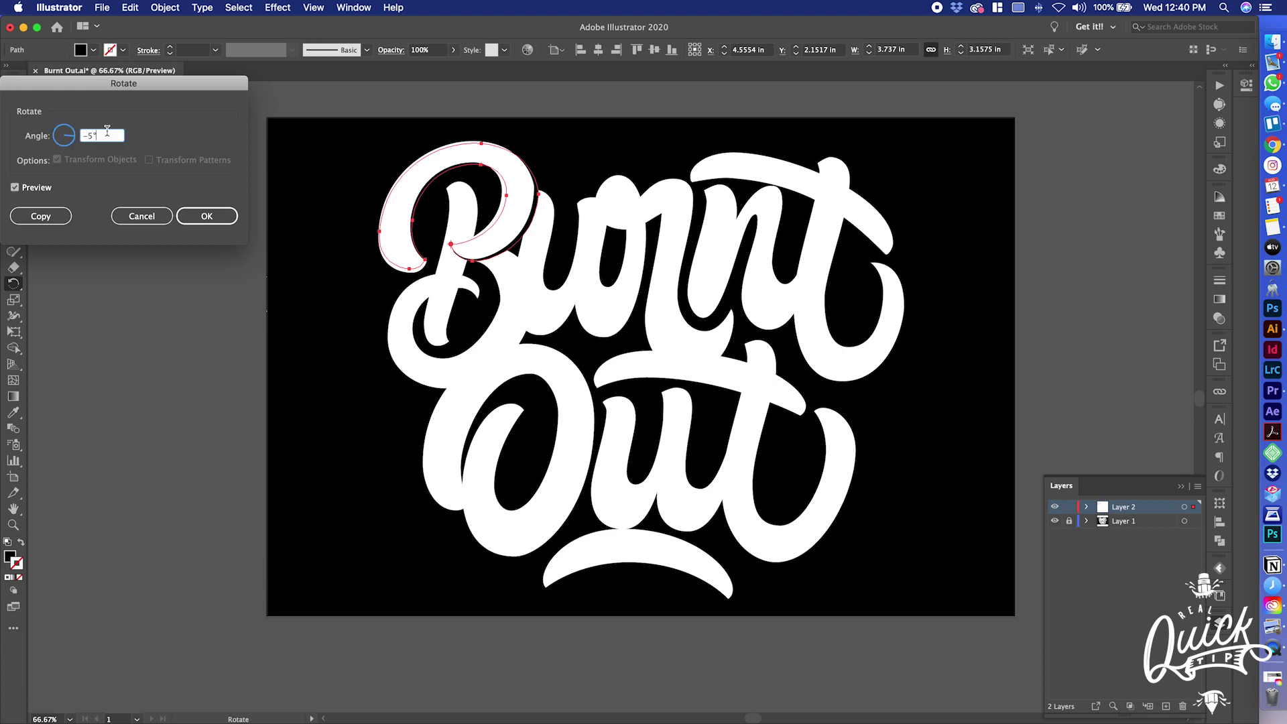
pyautogui.press('Down')
pyautogui.press('Down')
pyautogui.press('Down')
pyautogui.press('Down')
pyautogui.press('Down')
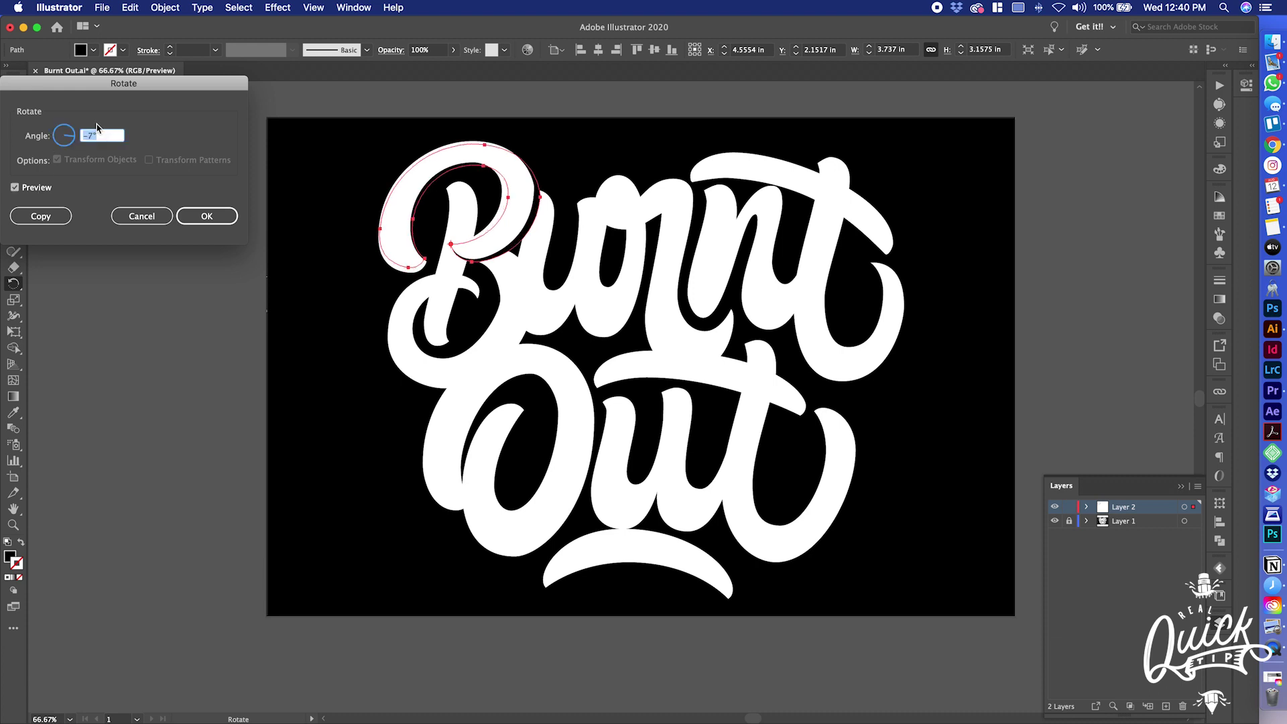
pyautogui.press('Up')
pyautogui.press('Up')
pyautogui.press('Up')
pyautogui.press('Up')
pyautogui.press('Up')
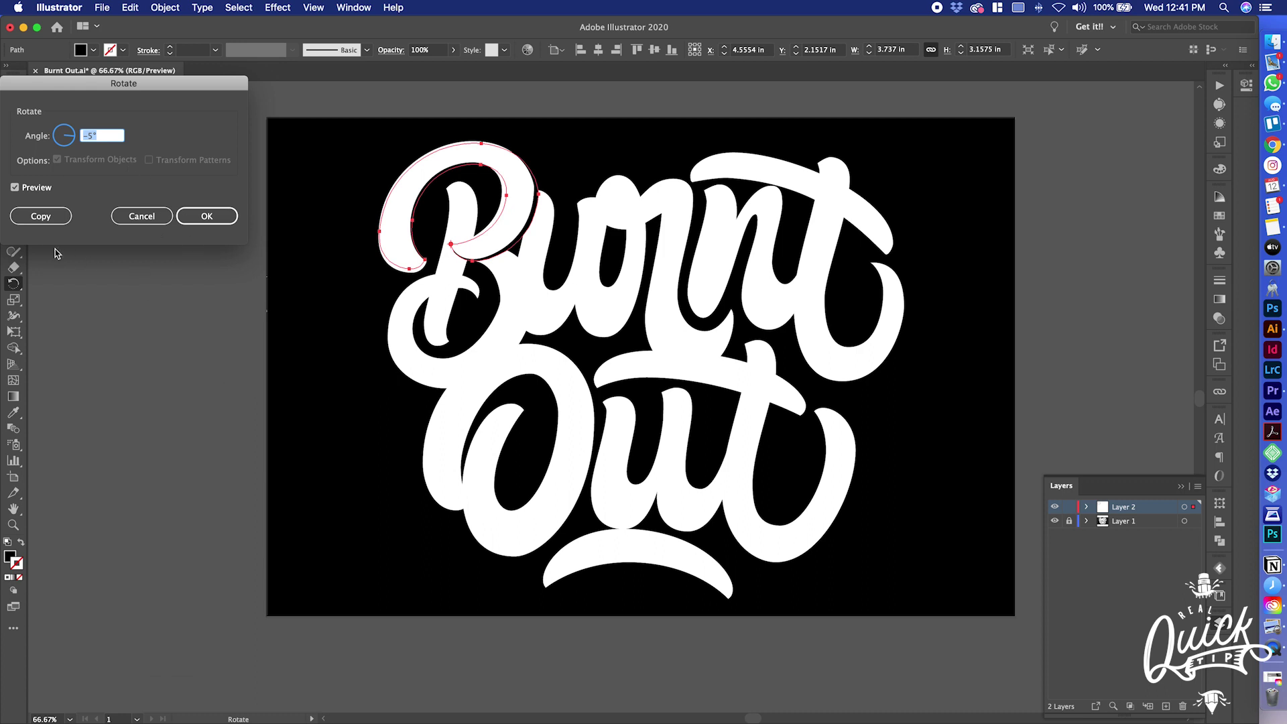
pyautogui.click(195, 217)
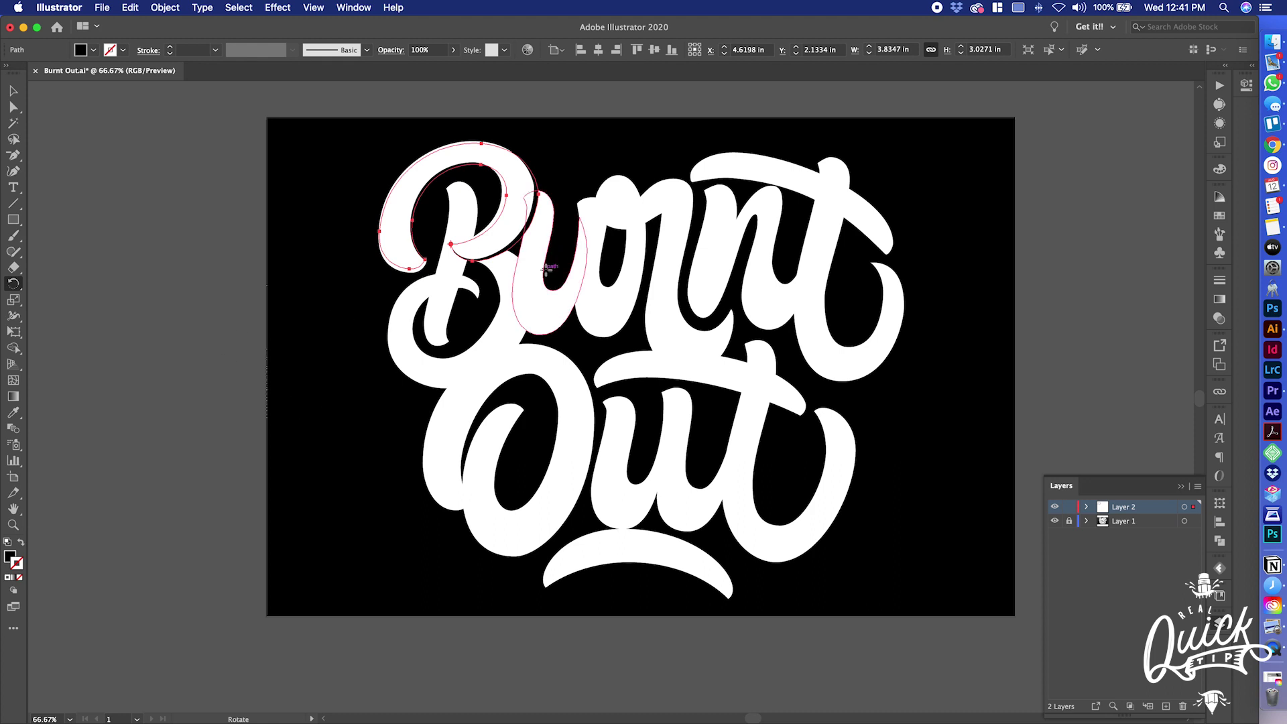
# Erase across the rotated black copy and remove its upper part, leaving only the shadow under the bowl's tail
pyautogui.hotkey('shift', 'e')
pyautogui.moveTo(484, 205); pyautogui.dragTo(517, 248)
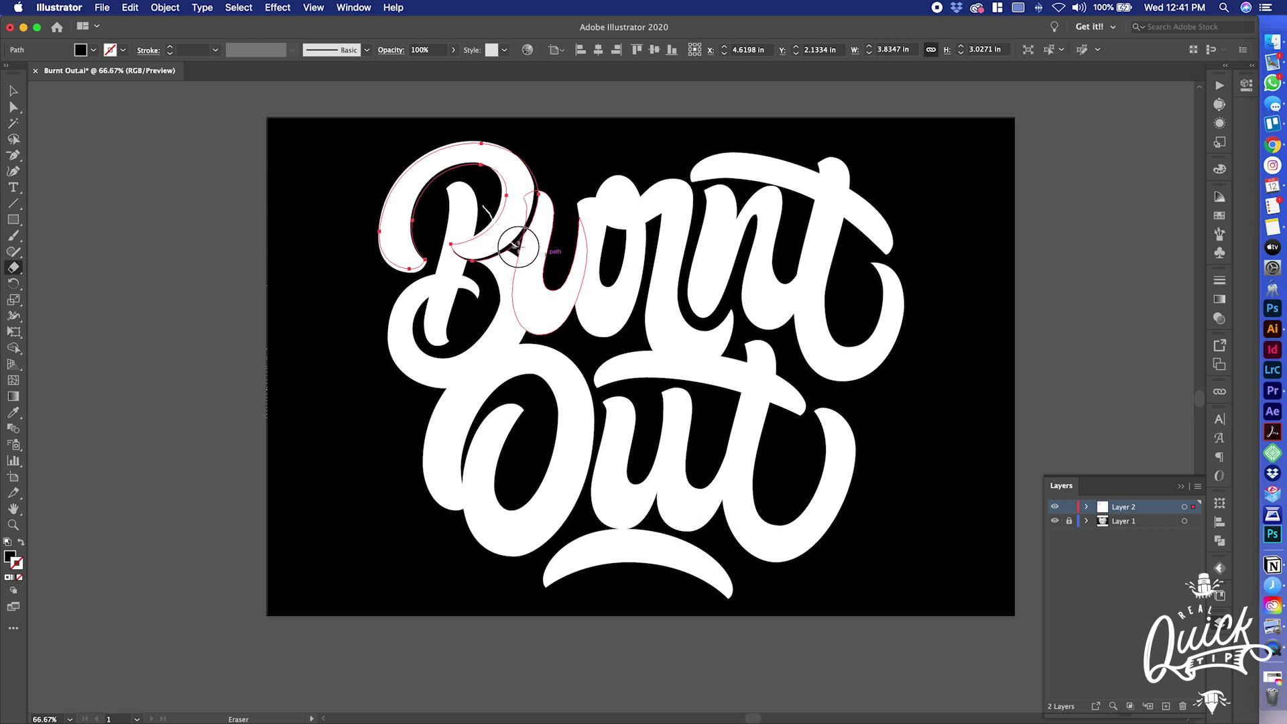
pyautogui.press('v')
pyautogui.click(593, 163)
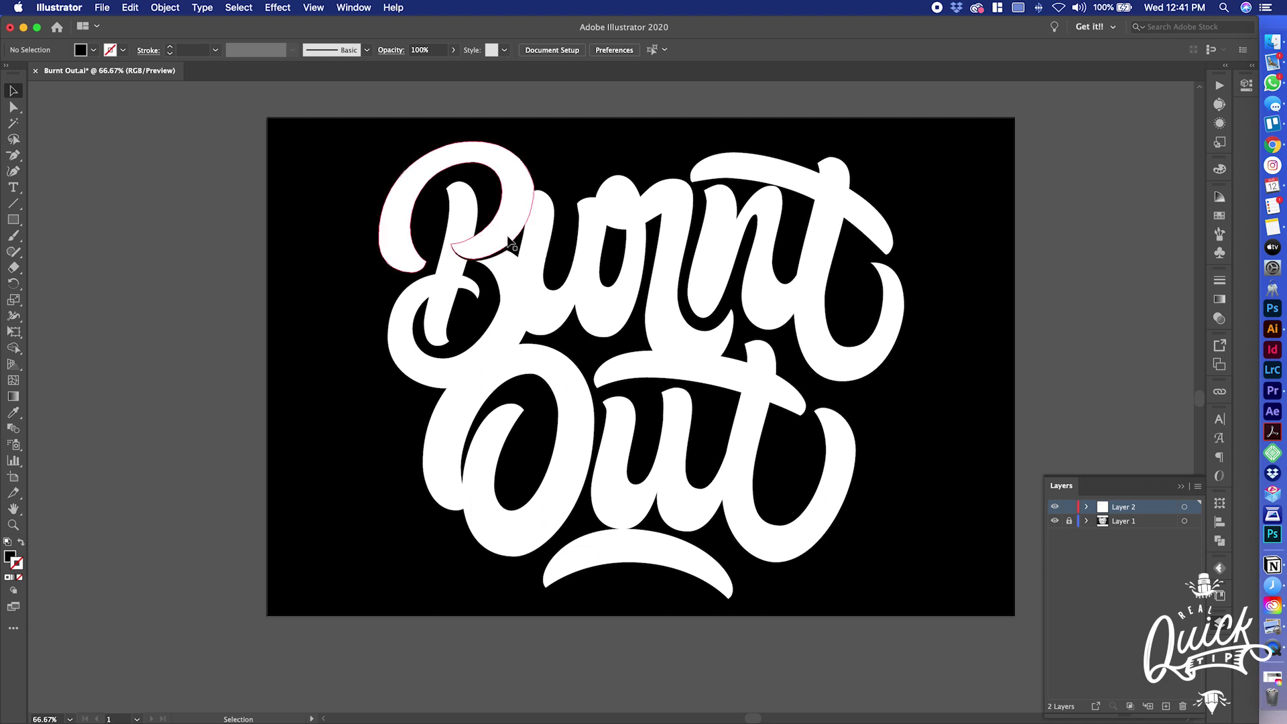
# Trim the black shadow with Pathfinder against the B's upper bowl, keeping only the sliver outside the bowl
pyautogui.click(508, 236)
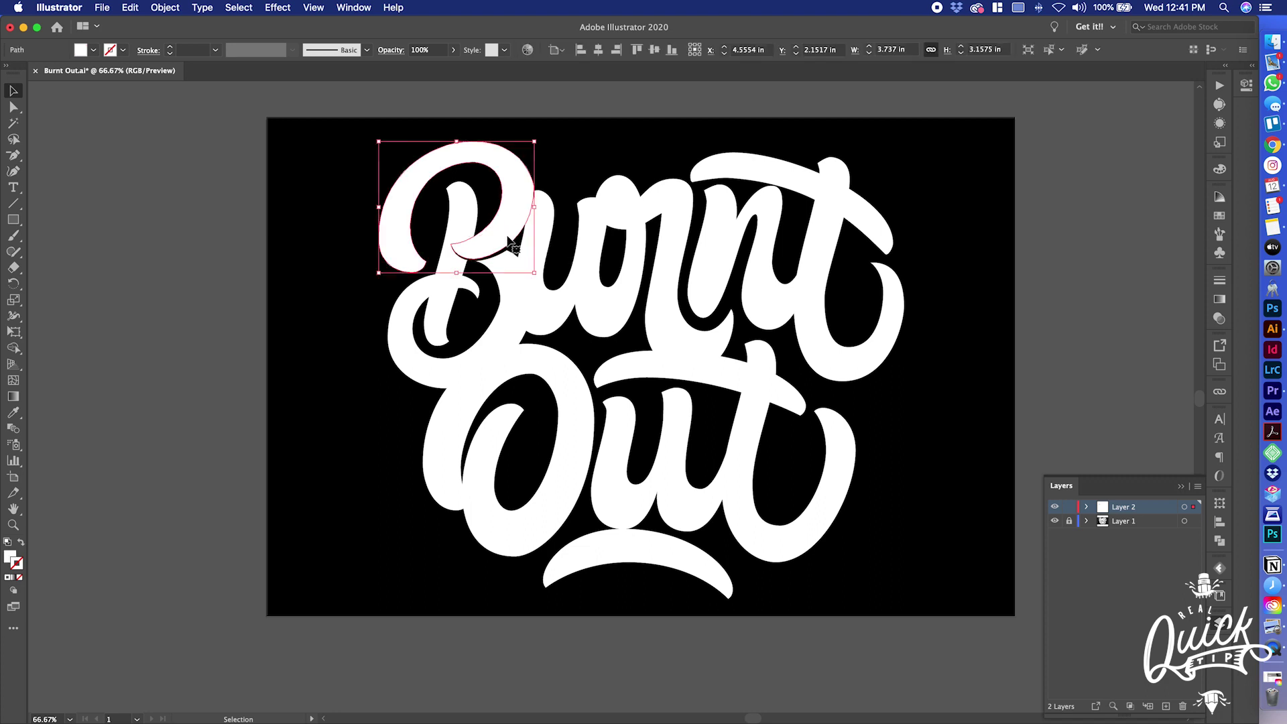
pyautogui.scroll(2, 503, 254)
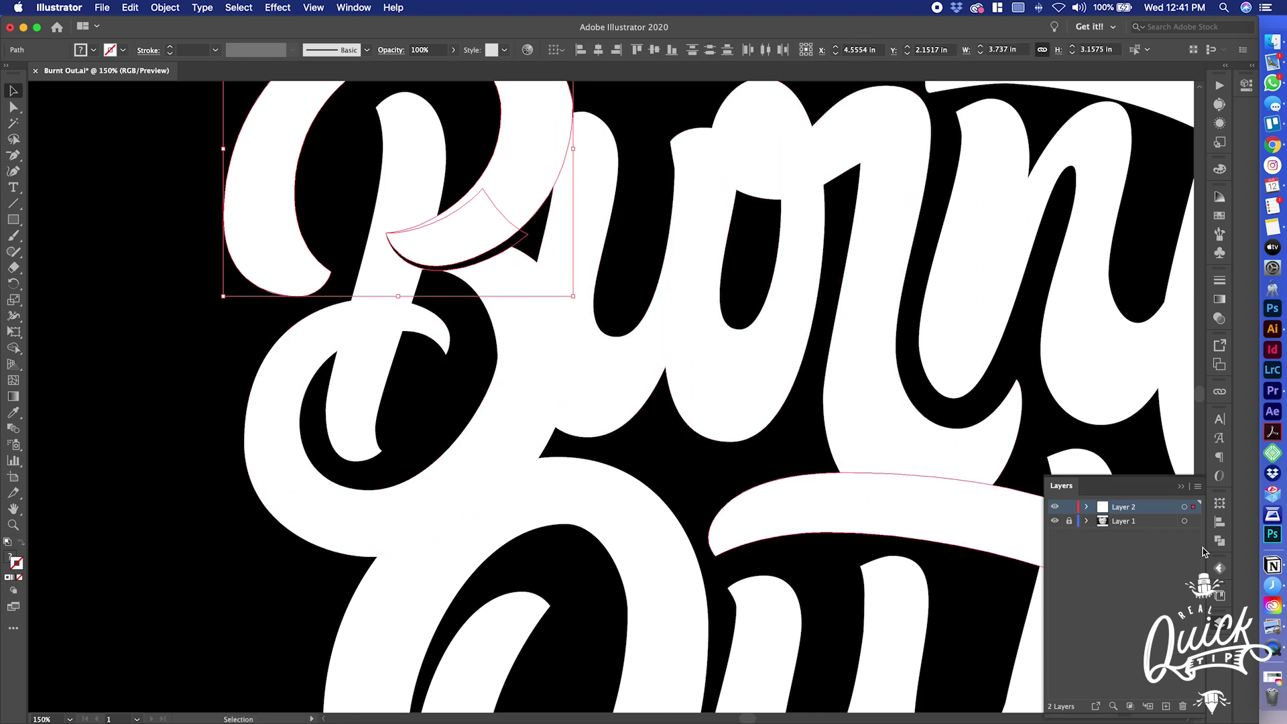
pyautogui.click(1223, 542)
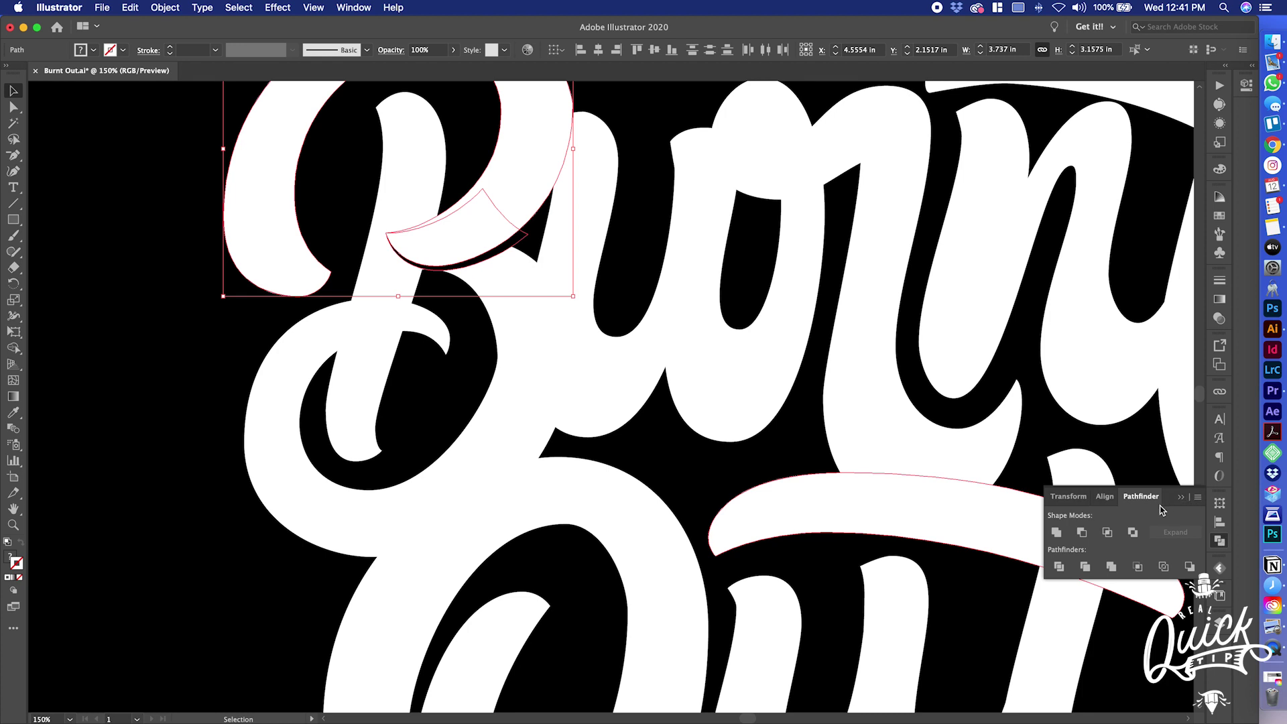
pyautogui.click(1107, 532)
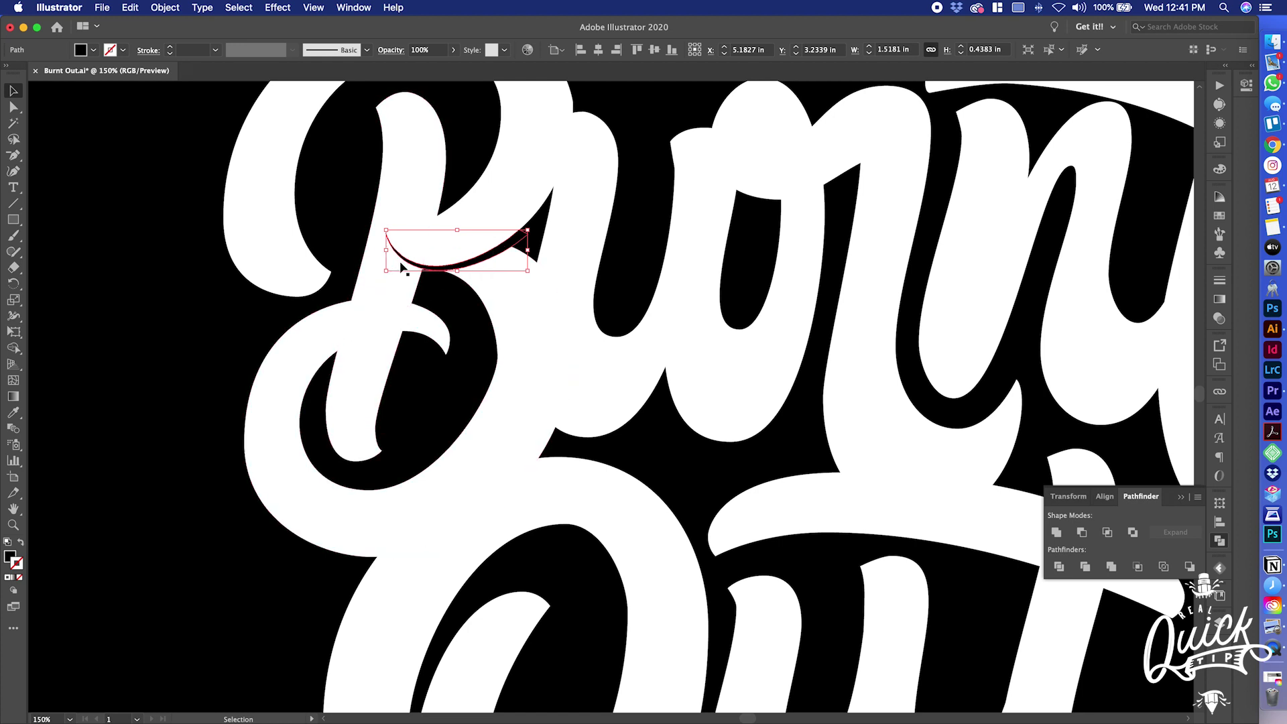
pyautogui.click(516, 208)
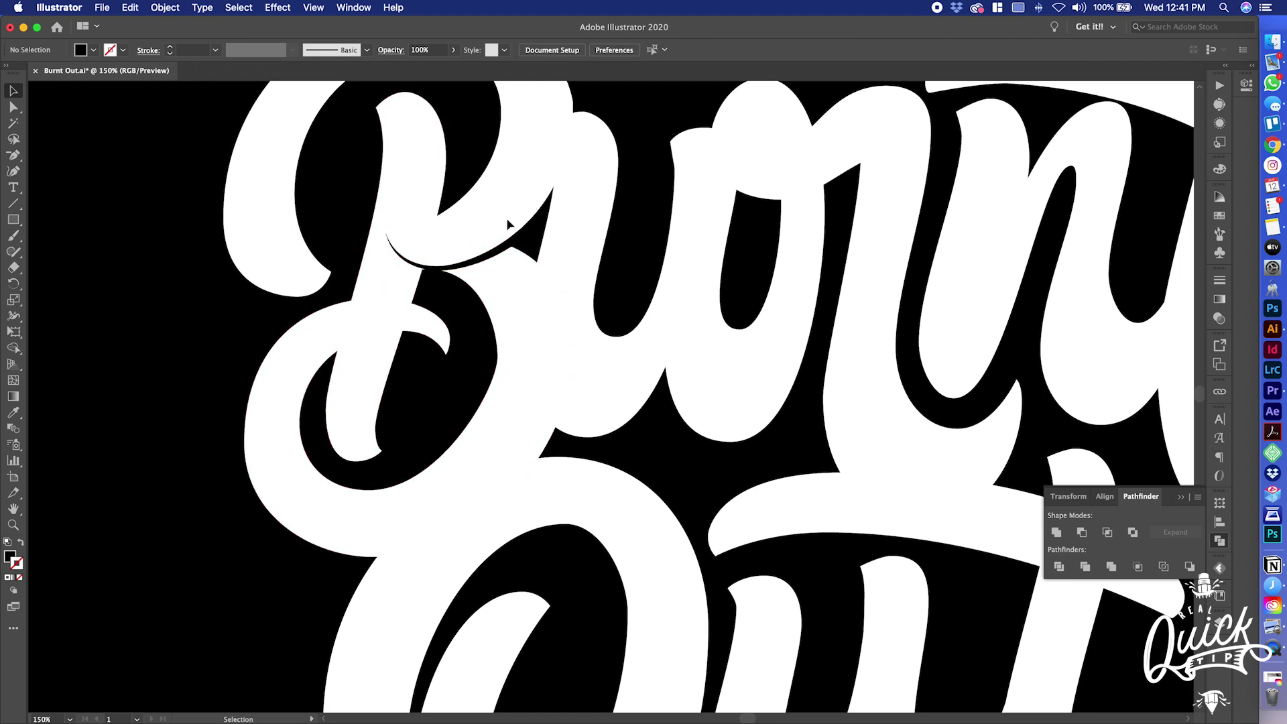
# Fill the shadow sliver under the B's upper bowl with red to show its shape clearly
pyautogui.click(515, 252)
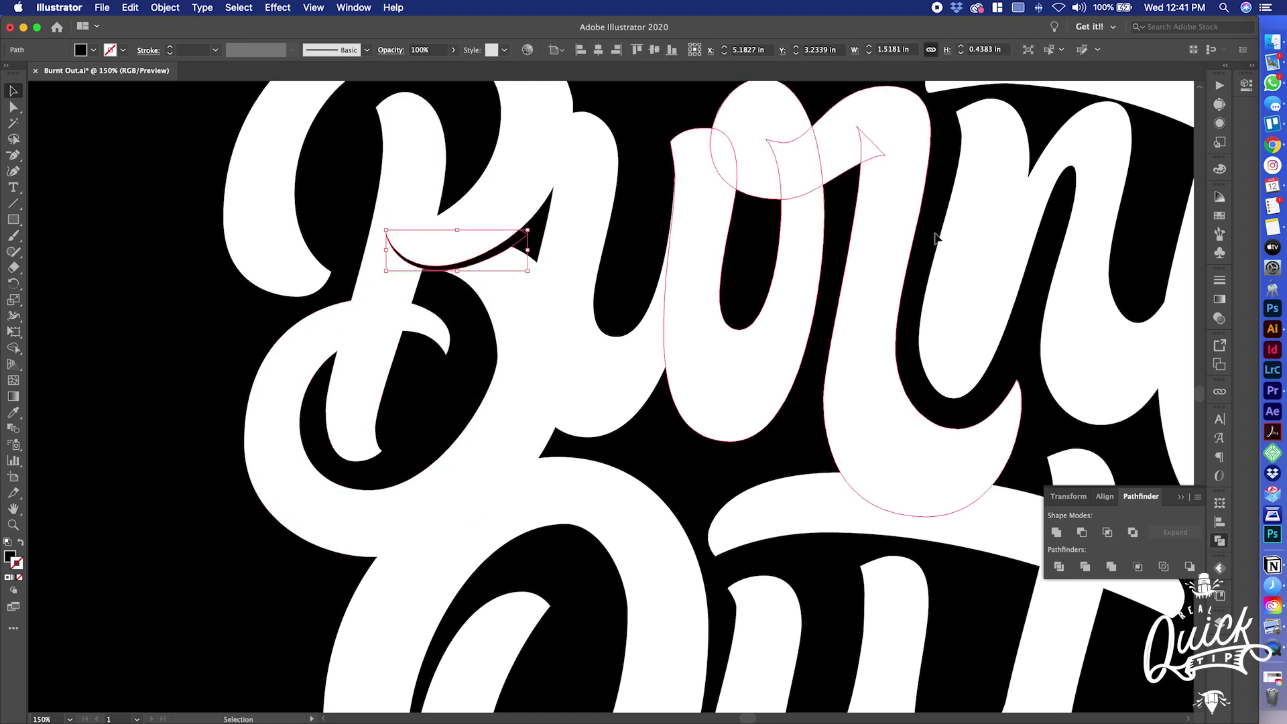
pyautogui.click(1220, 220)
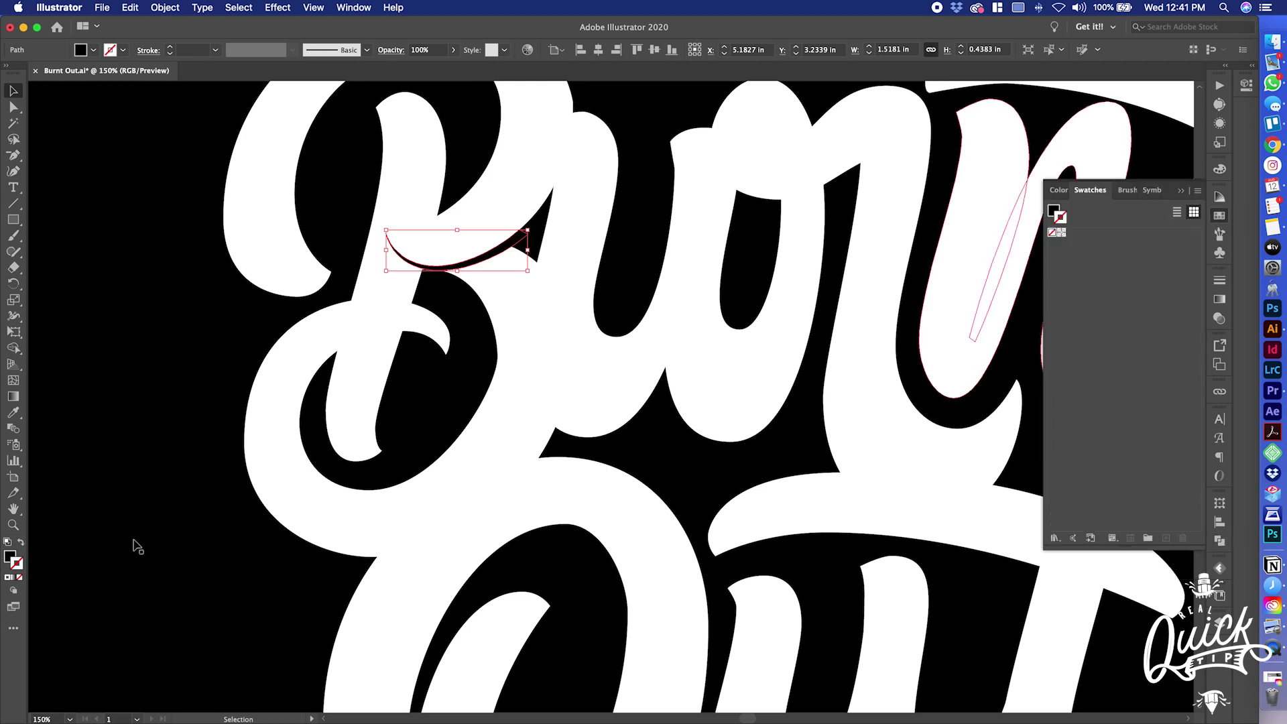
pyautogui.doubleClick(11, 556)
pyautogui.moveTo(287, 273); pyautogui.dragTo(332, 221)
pyautogui.click(432, 253)
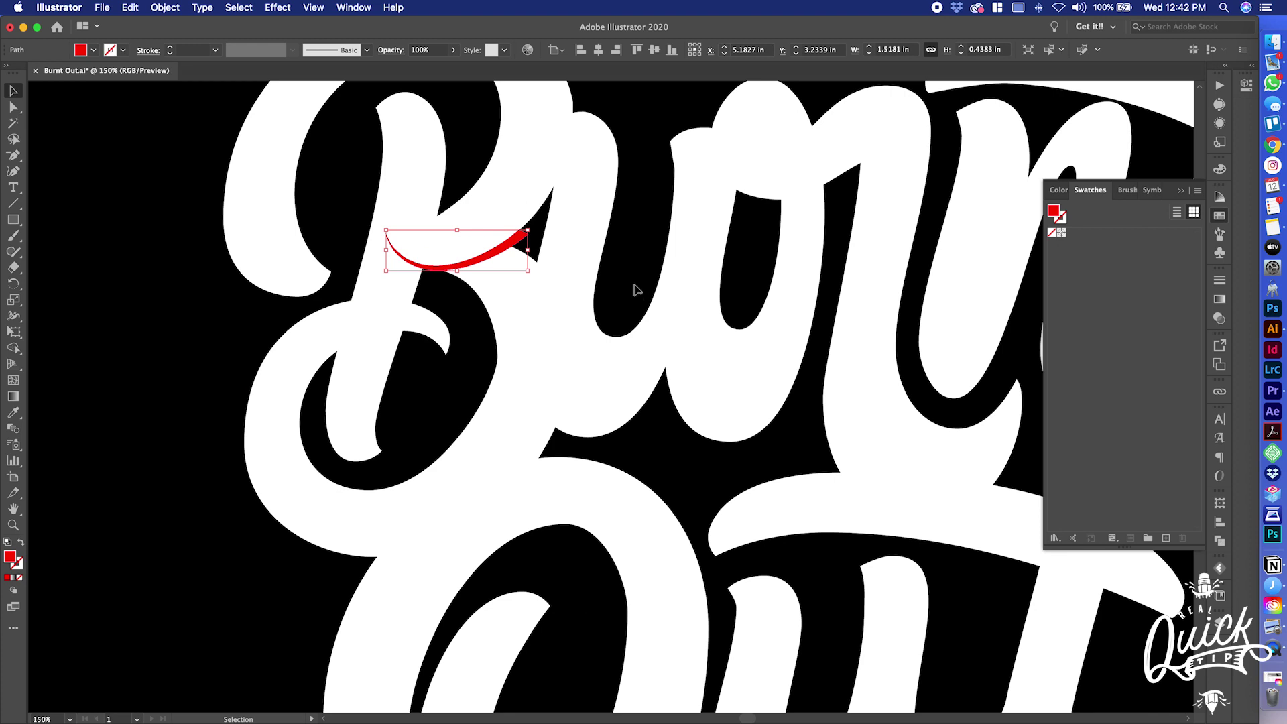
pyautogui.press('super+shift+a')
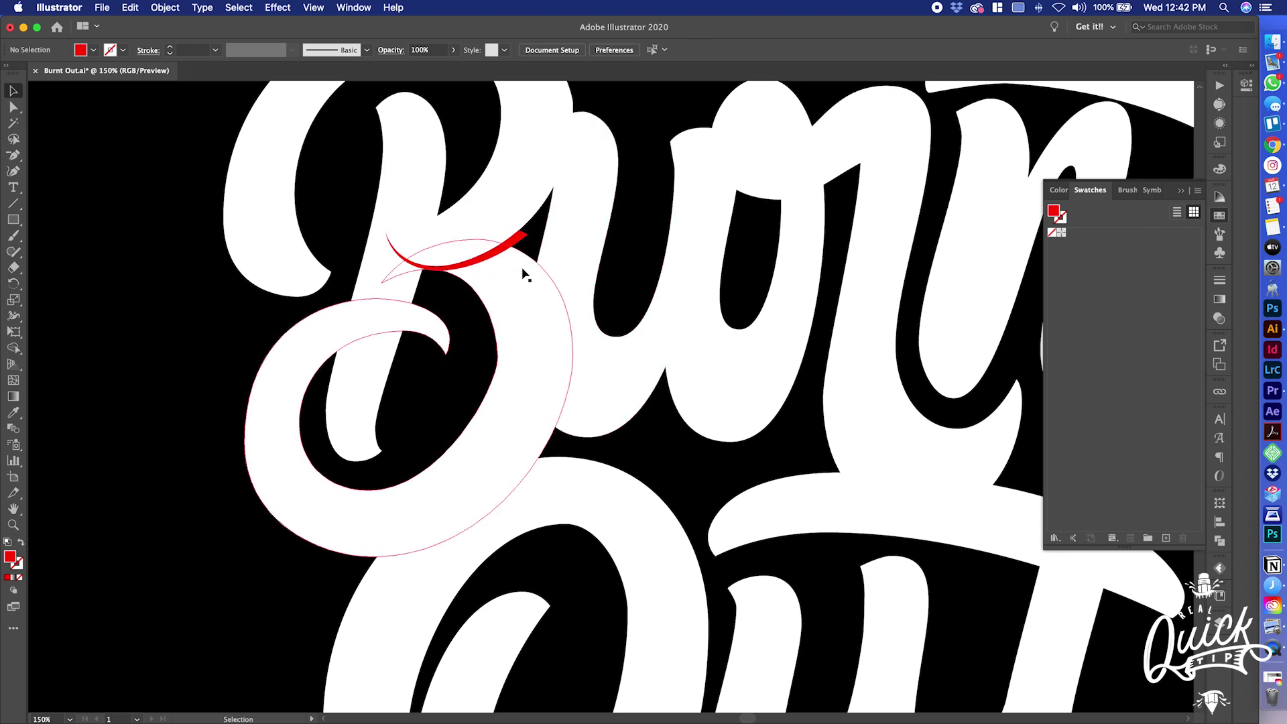
# Sample the black background with the Eyedropper to refill the shadow sliver, remove its stroke, and deselect it
pyautogui.click(515, 238)
pyautogui.press('i')
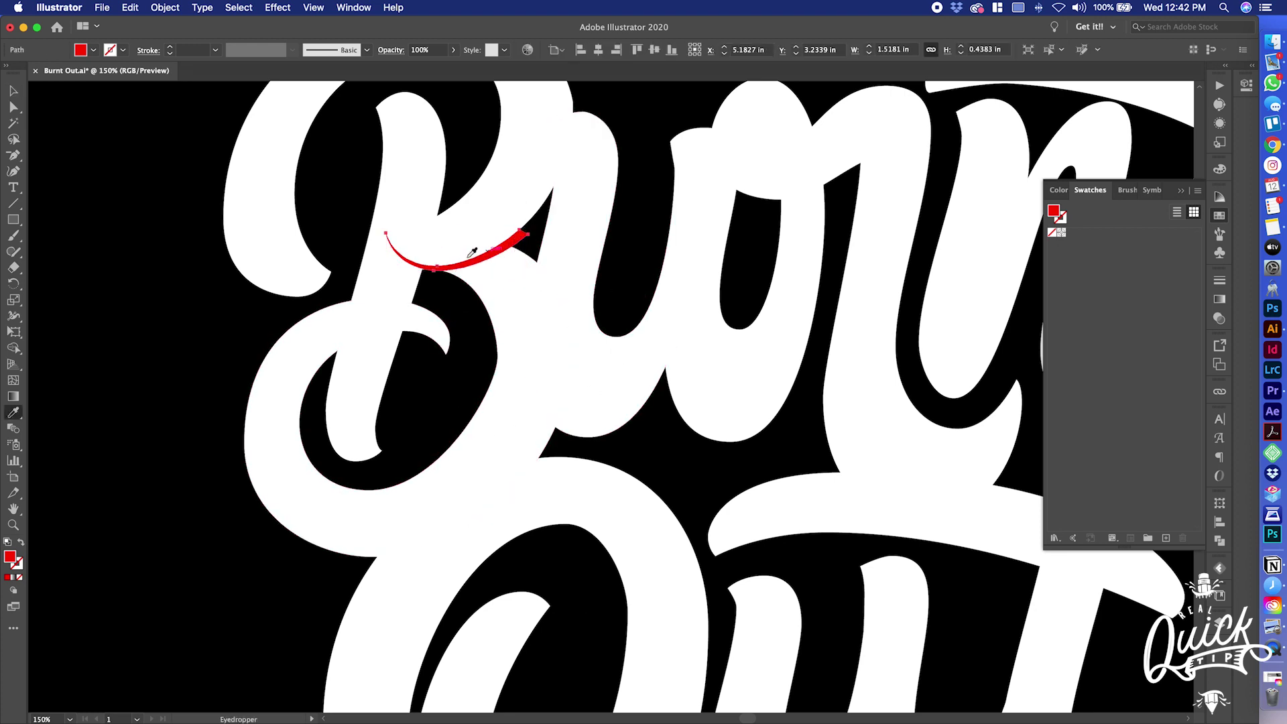
pyautogui.click(207, 305)
pyautogui.press('x')
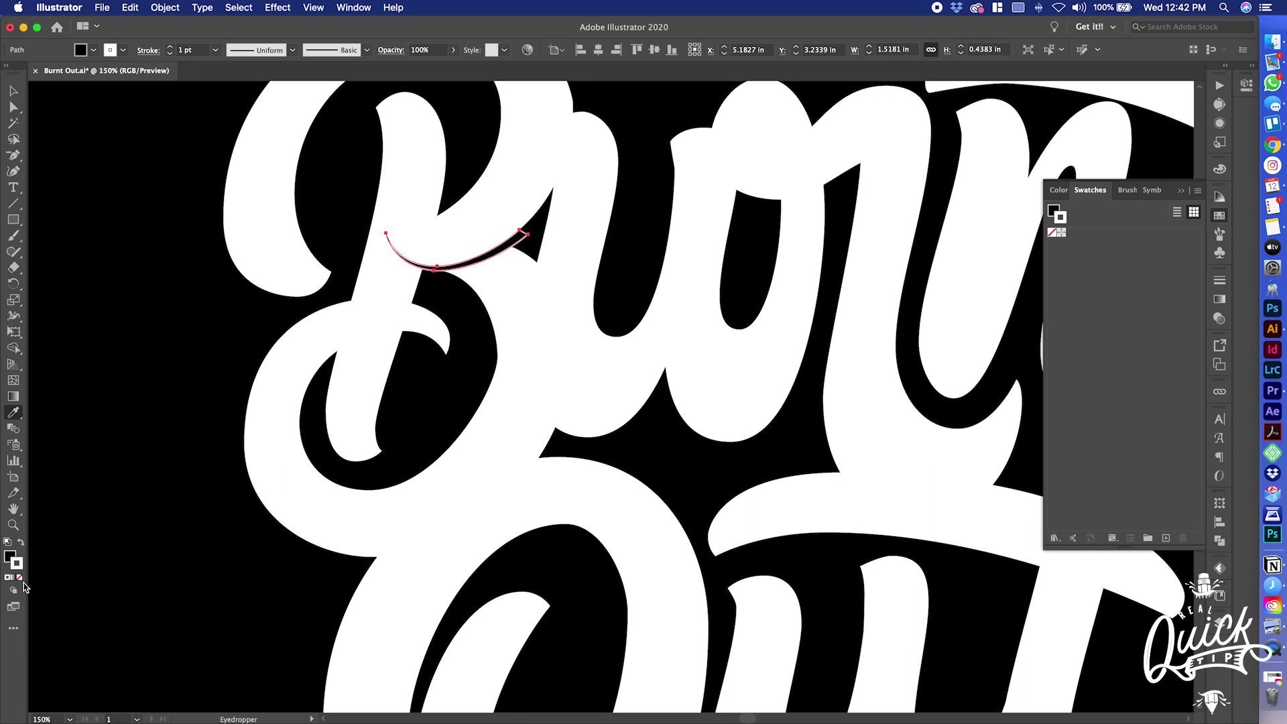
pyautogui.click(18, 578)
pyautogui.press('z')
pyautogui.keyDown('alt'); pyautogui.click(349, 435); pyautogui.keyUp('alt')
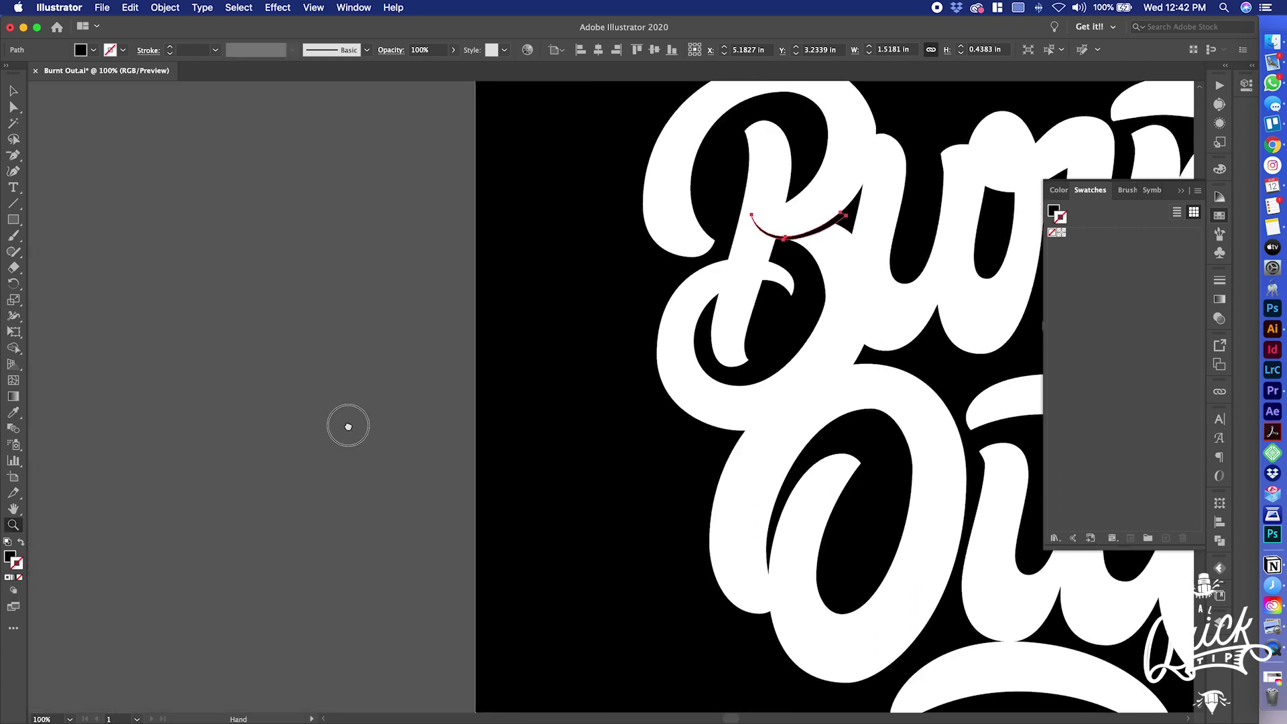
pyautogui.press('super+shift+a')
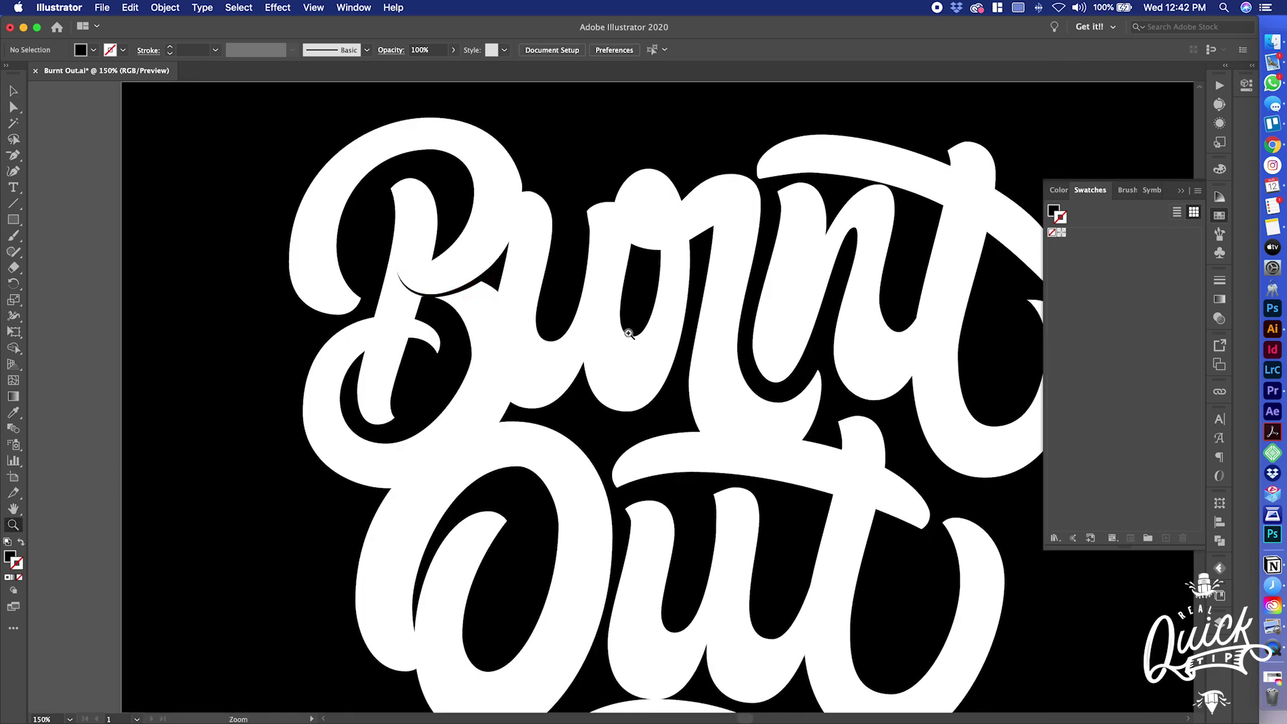
# Select the lower bowl of the B and bring it to the front of the stacking order
pyautogui.click(631, 334)
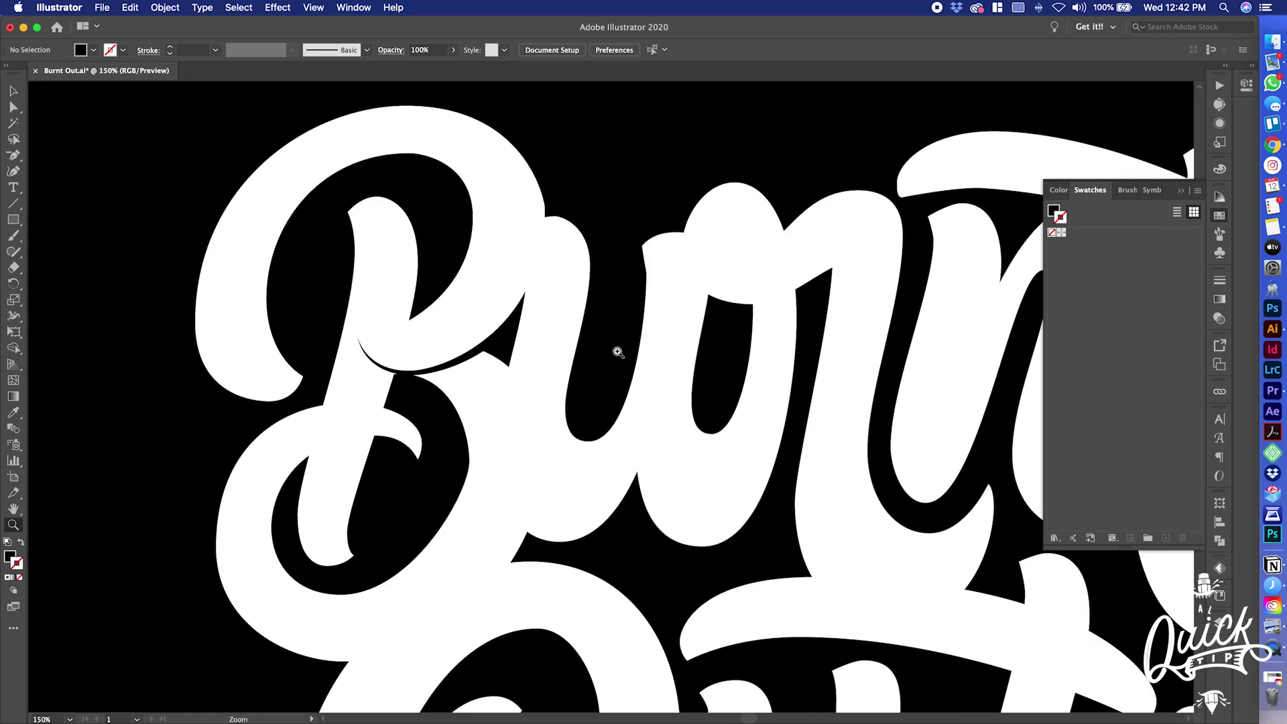
pyautogui.click(1180, 192)
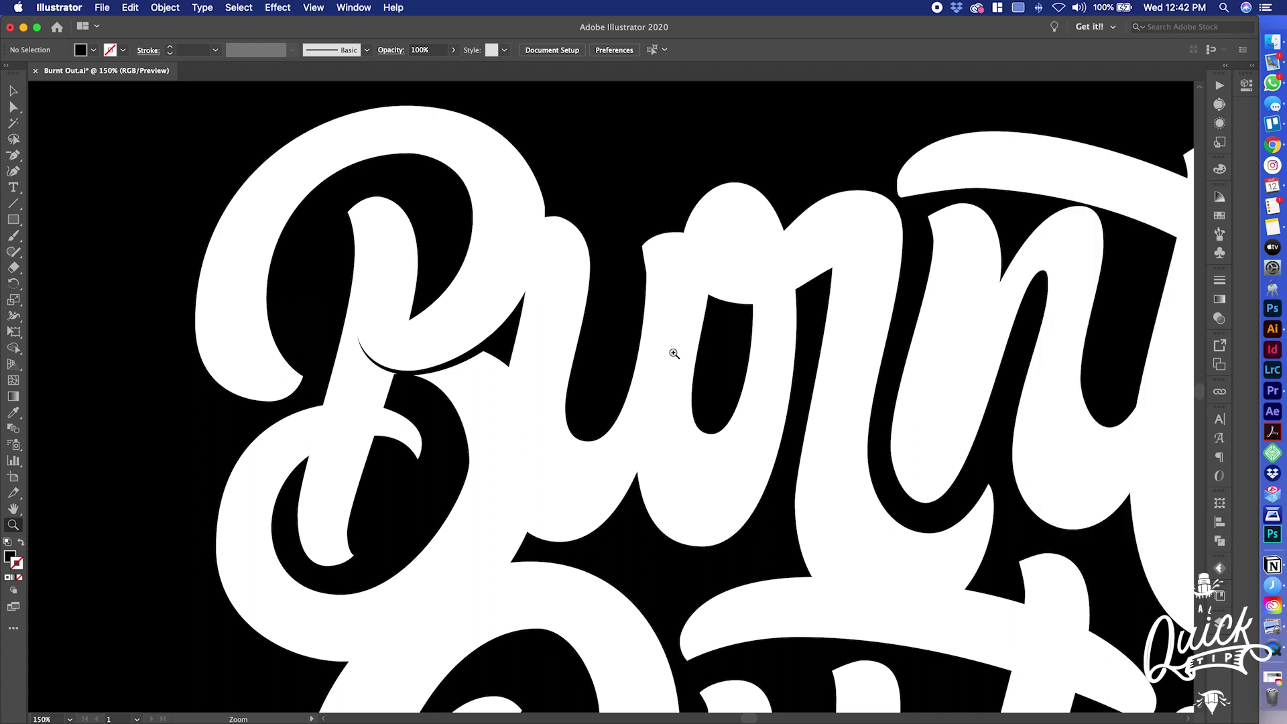
pyautogui.scroll(-2, 627, 376)
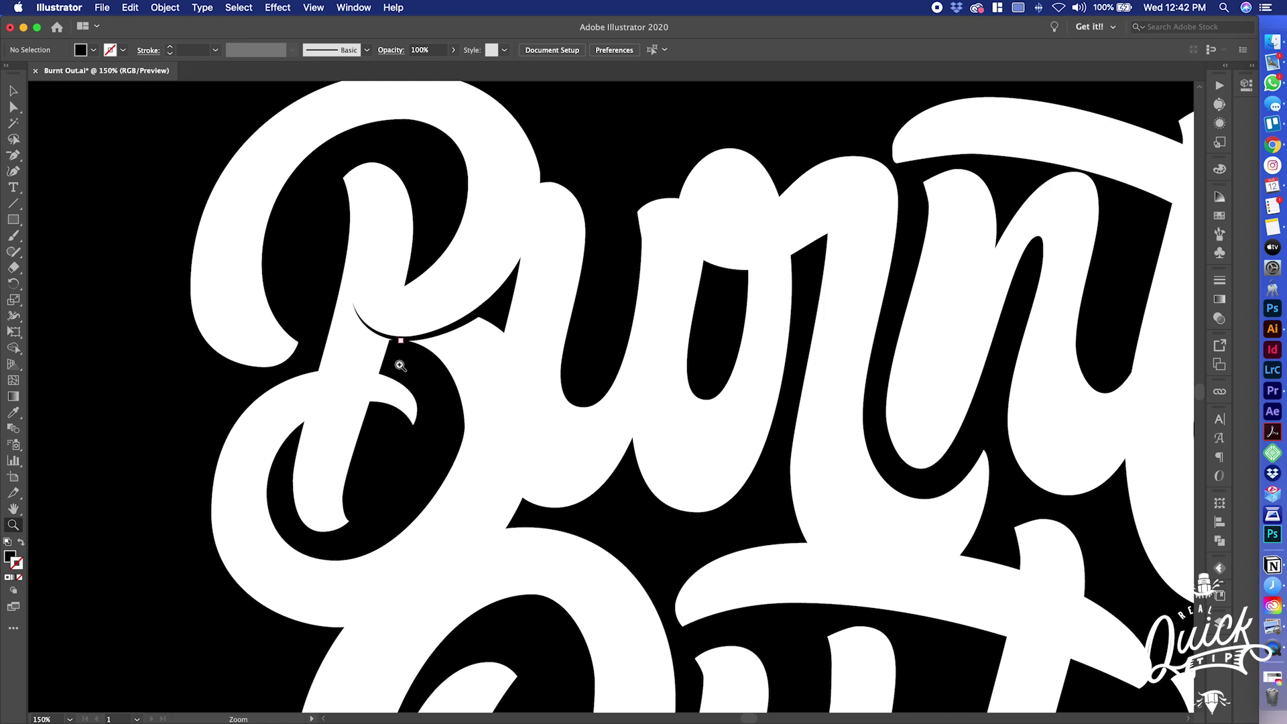
pyautogui.press('v')
pyautogui.click(375, 402)
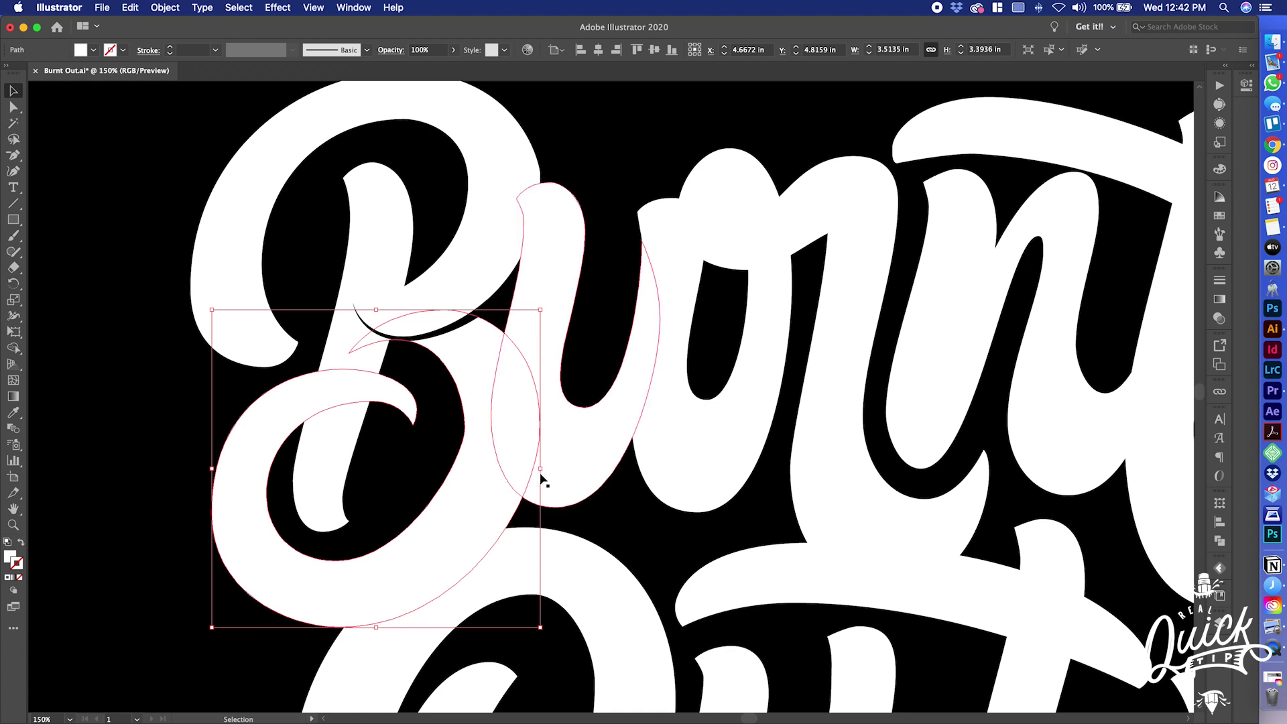
pyautogui.press('super')
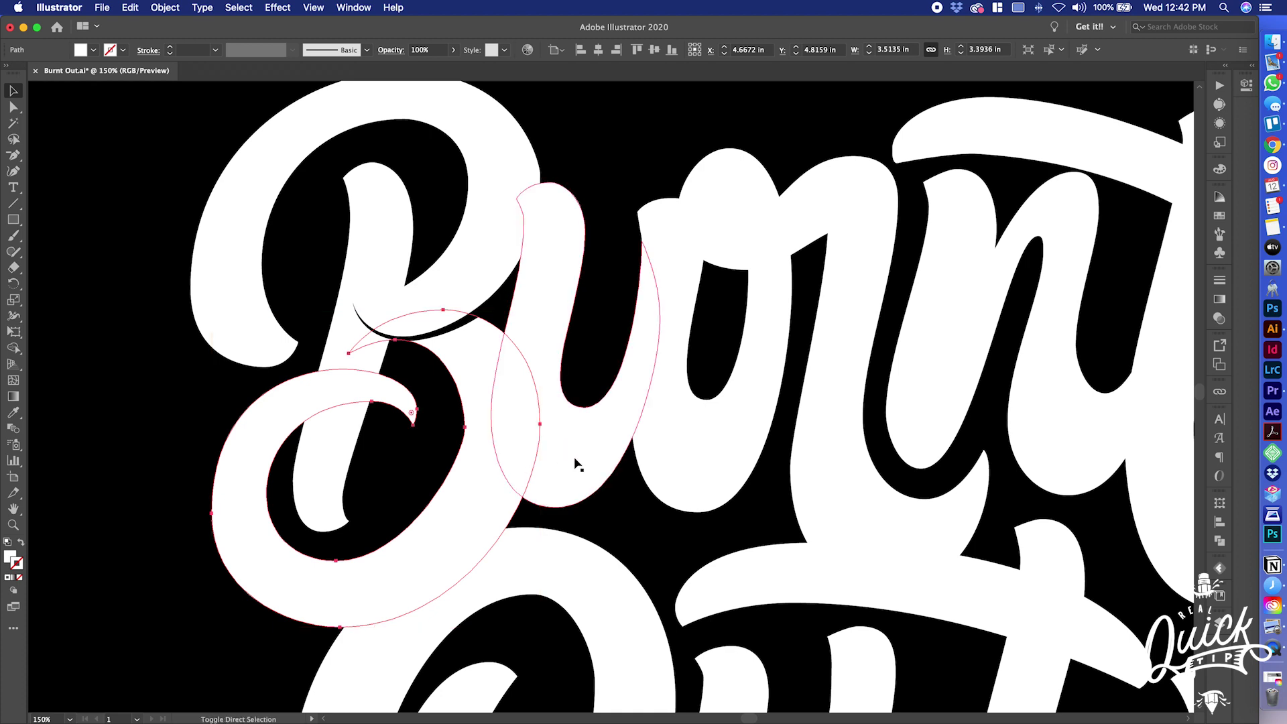
pyautogui.click(131, 7)
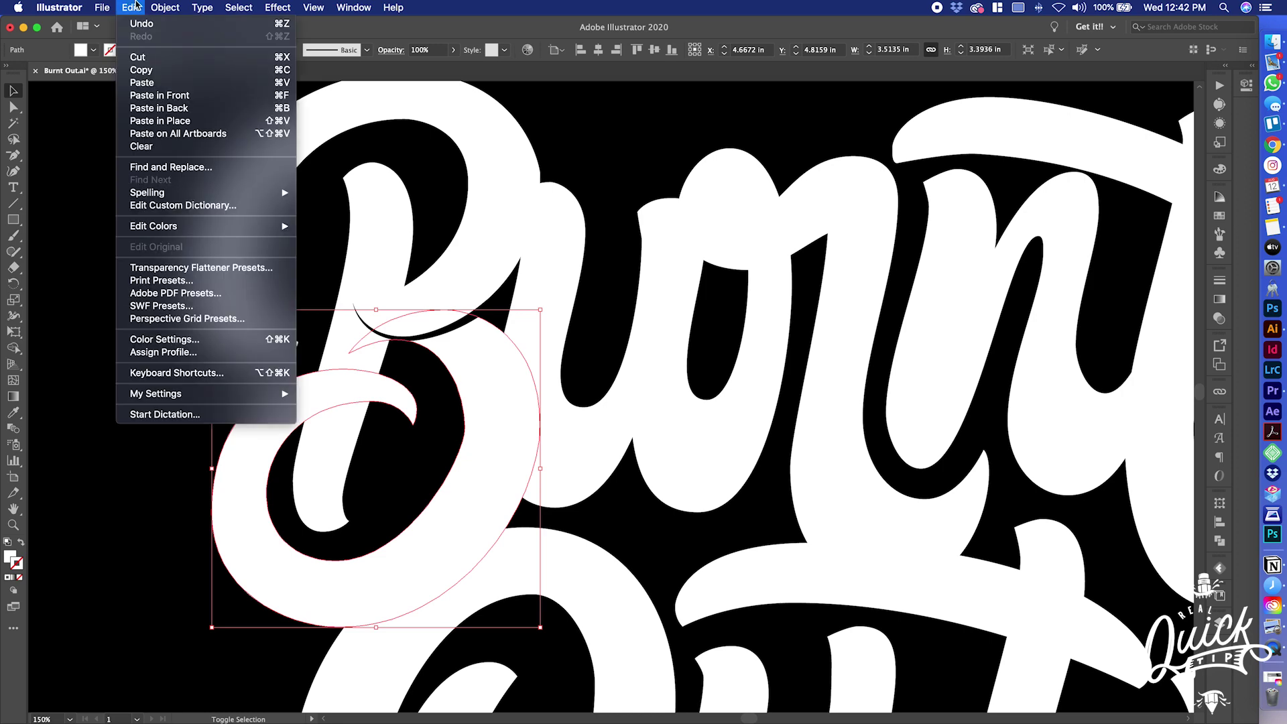
pyautogui.moveTo(165, 7)
pyautogui.moveTo(203, 35)
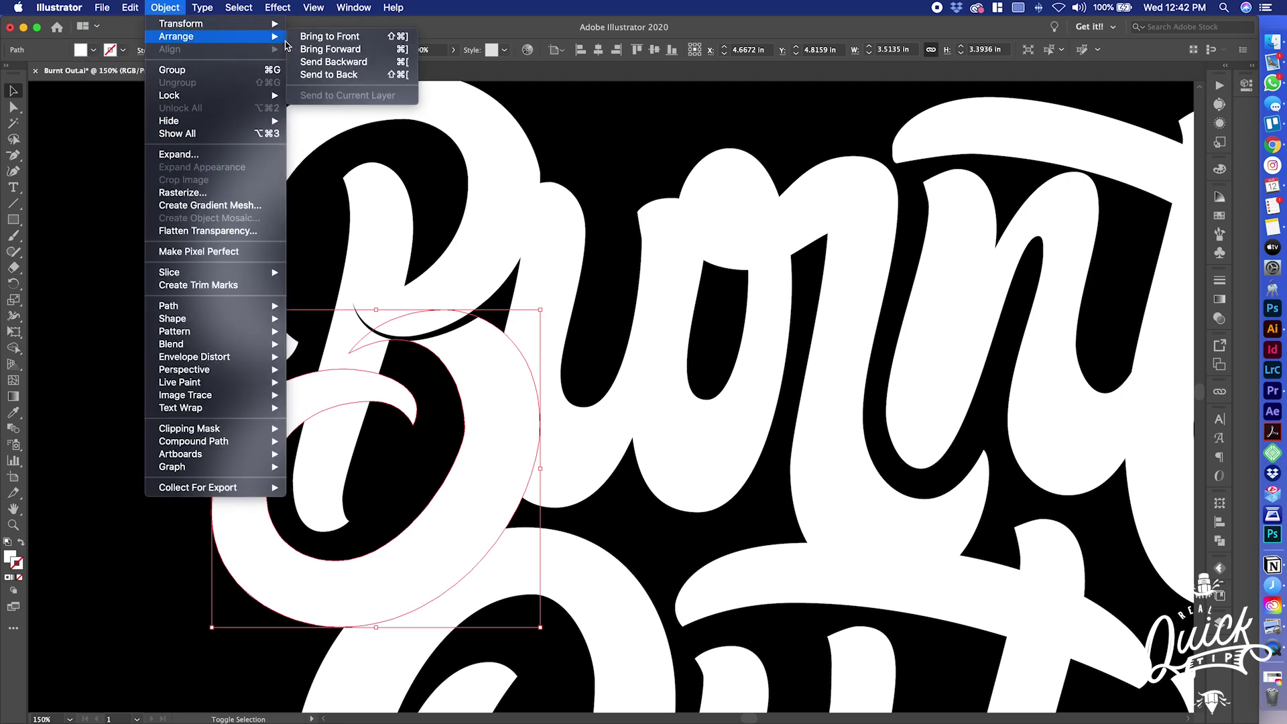
pyautogui.click(399, 38)
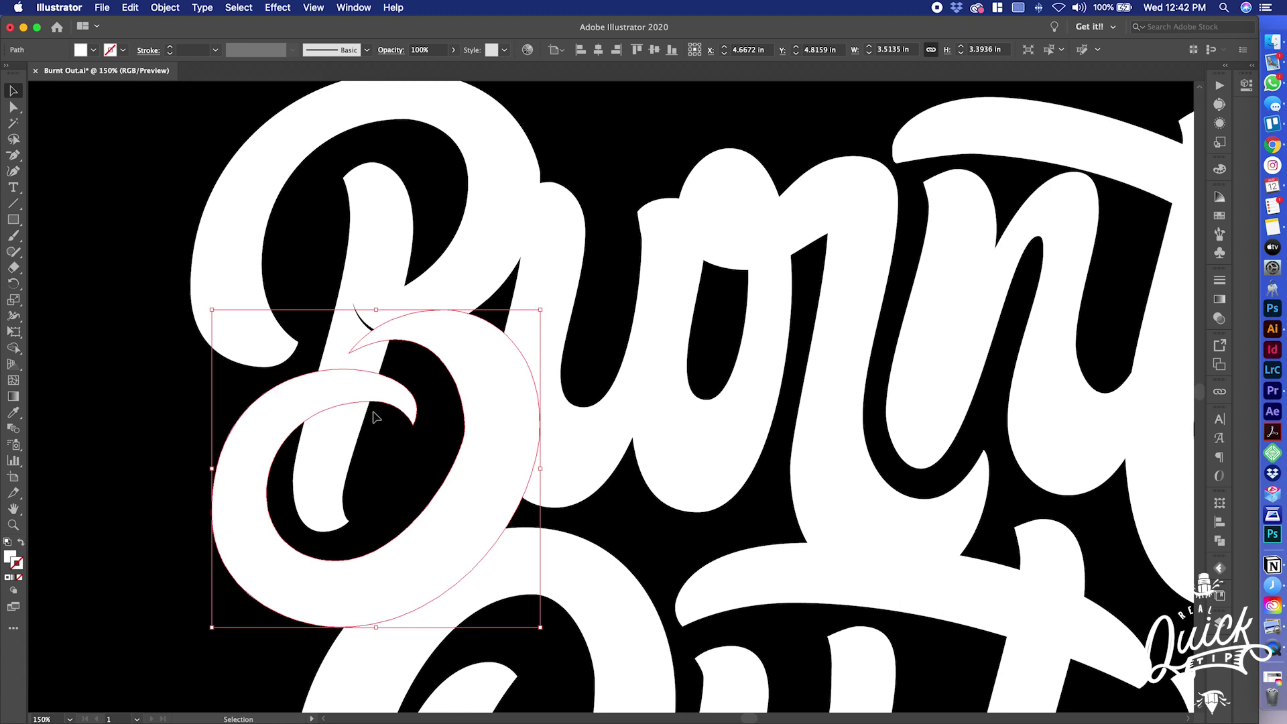
# Fill a back copy of the B's lower bowl with black sampled from the background, and remove its stroke
pyautogui.press('a')
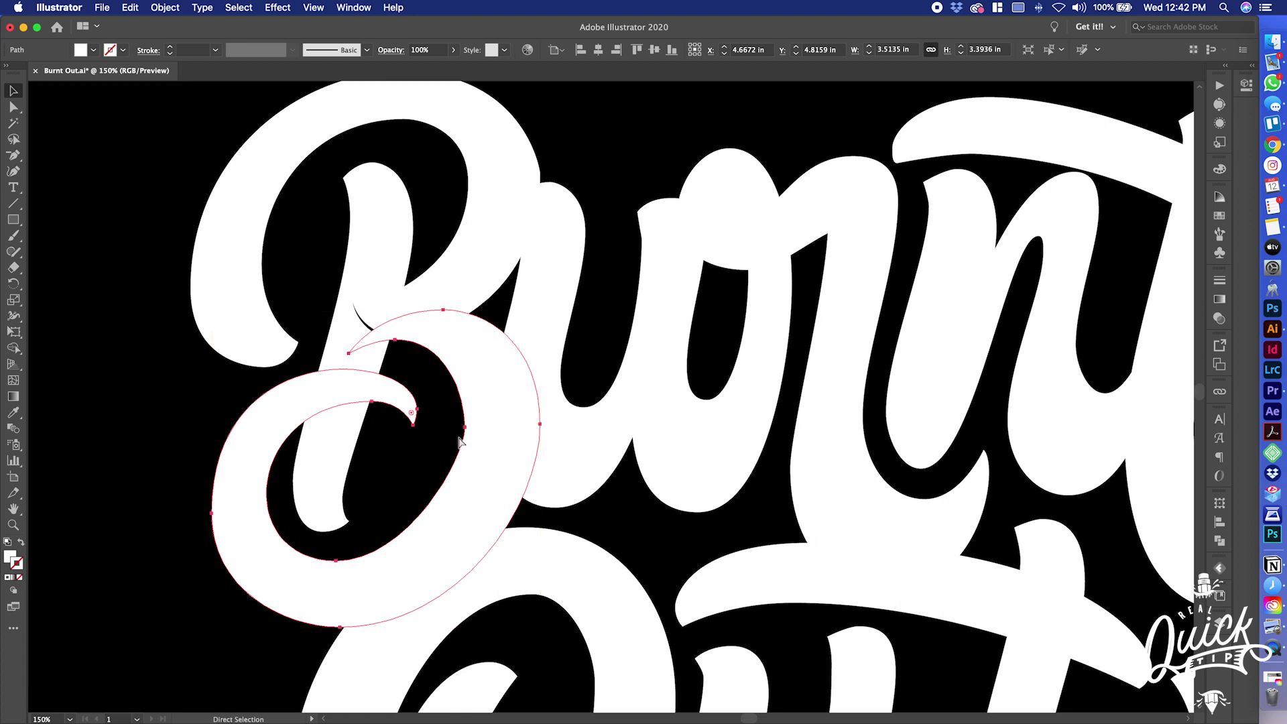
pyautogui.press('v')
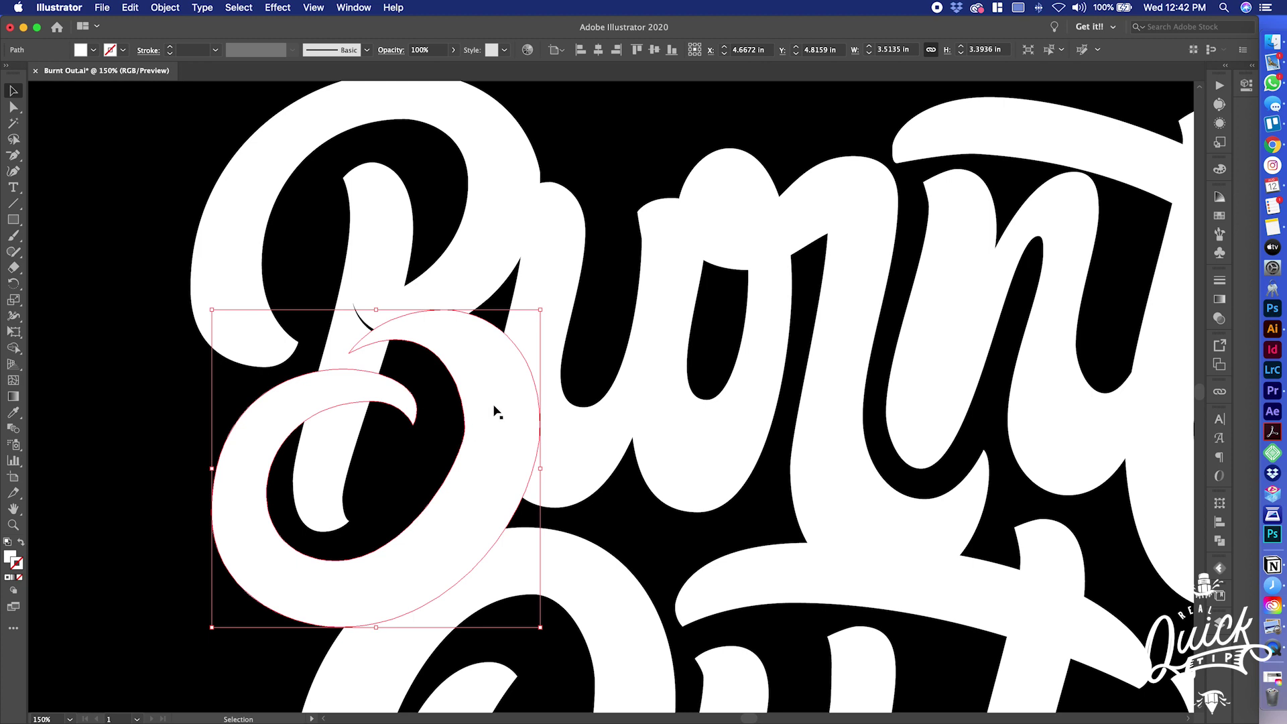
pyautogui.press('a')
pyautogui.click(9, 411)
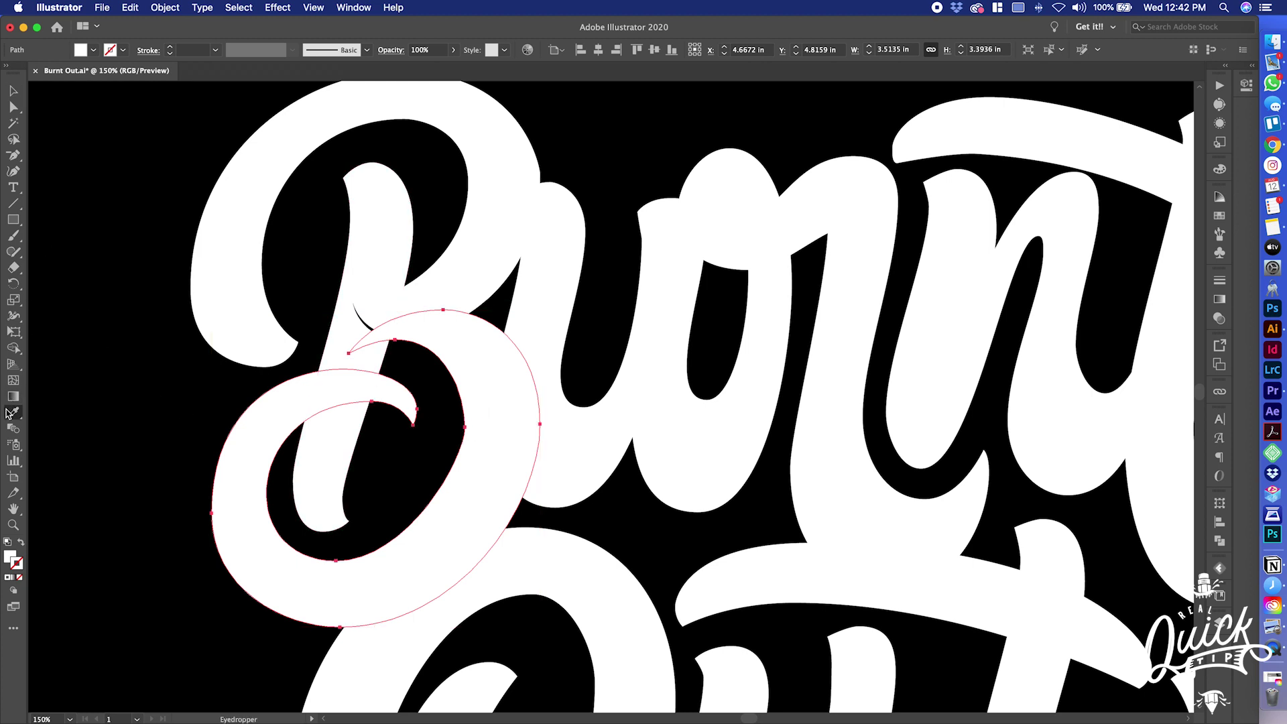
pyautogui.click(125, 401)
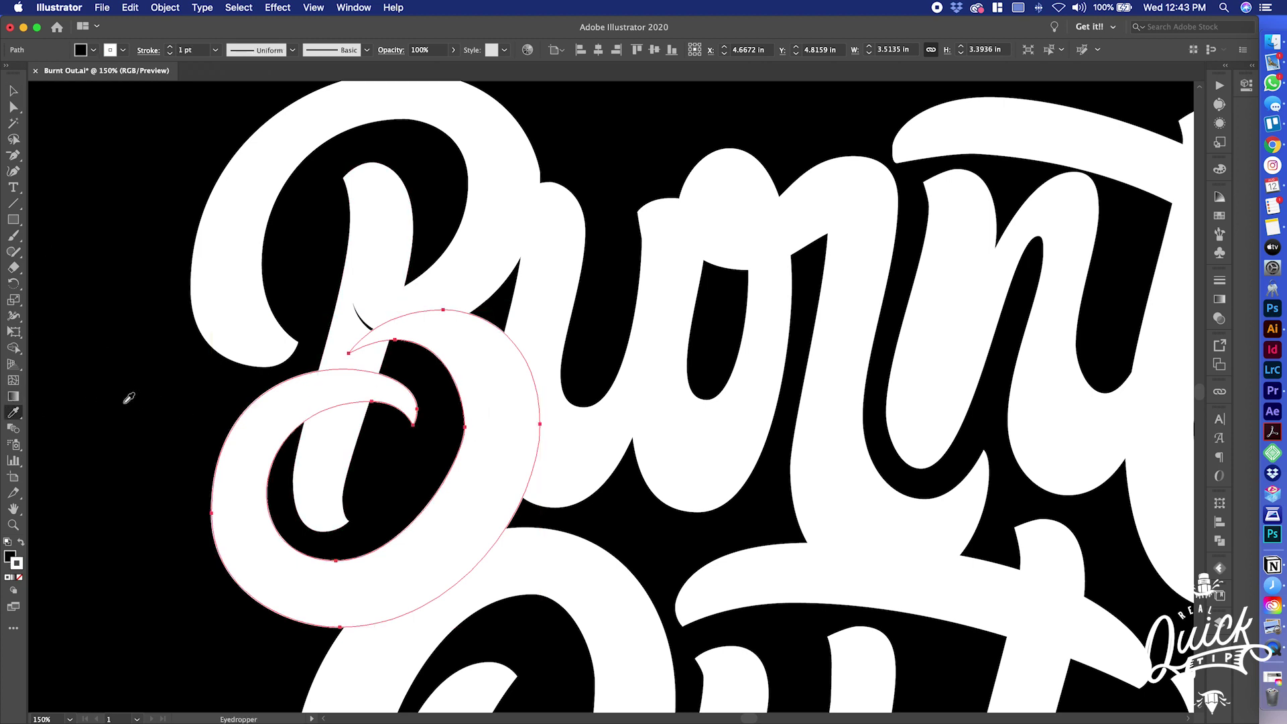
pyautogui.click(19, 578)
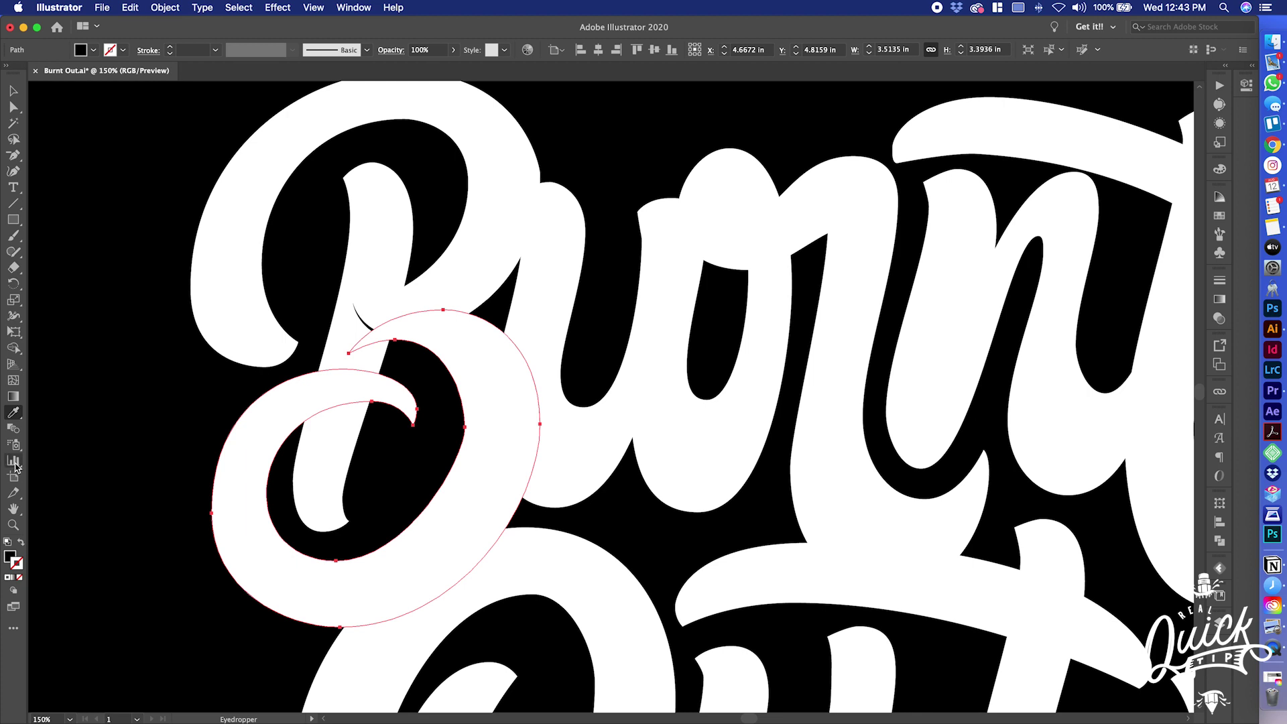
# Rotate the black copy of the lower bowl by 5° about the anchor on the inner edge of its curl, with the preview on
pyautogui.press('r')
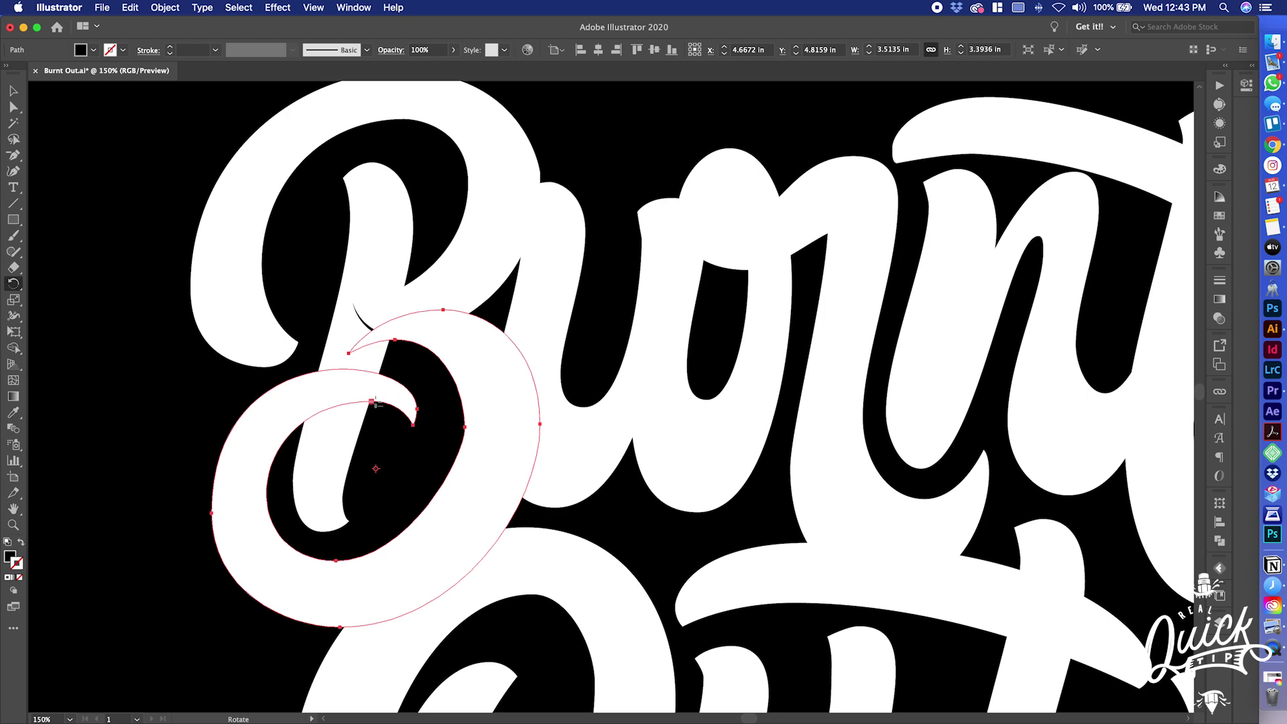
pyautogui.scroll(2, 374, 403)
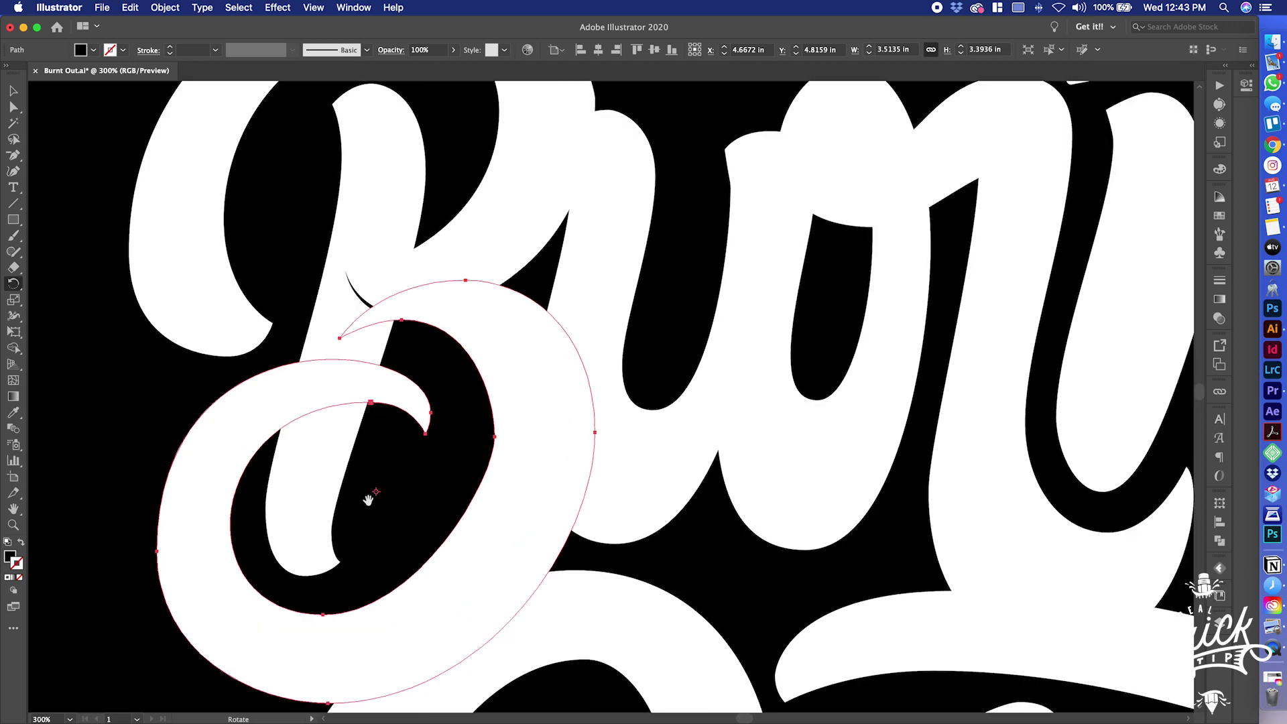
pyautogui.scroll(-1, 413, 436)
pyautogui.keyDown('alt'); pyautogui.click(406, 357); pyautogui.keyUp('alt')
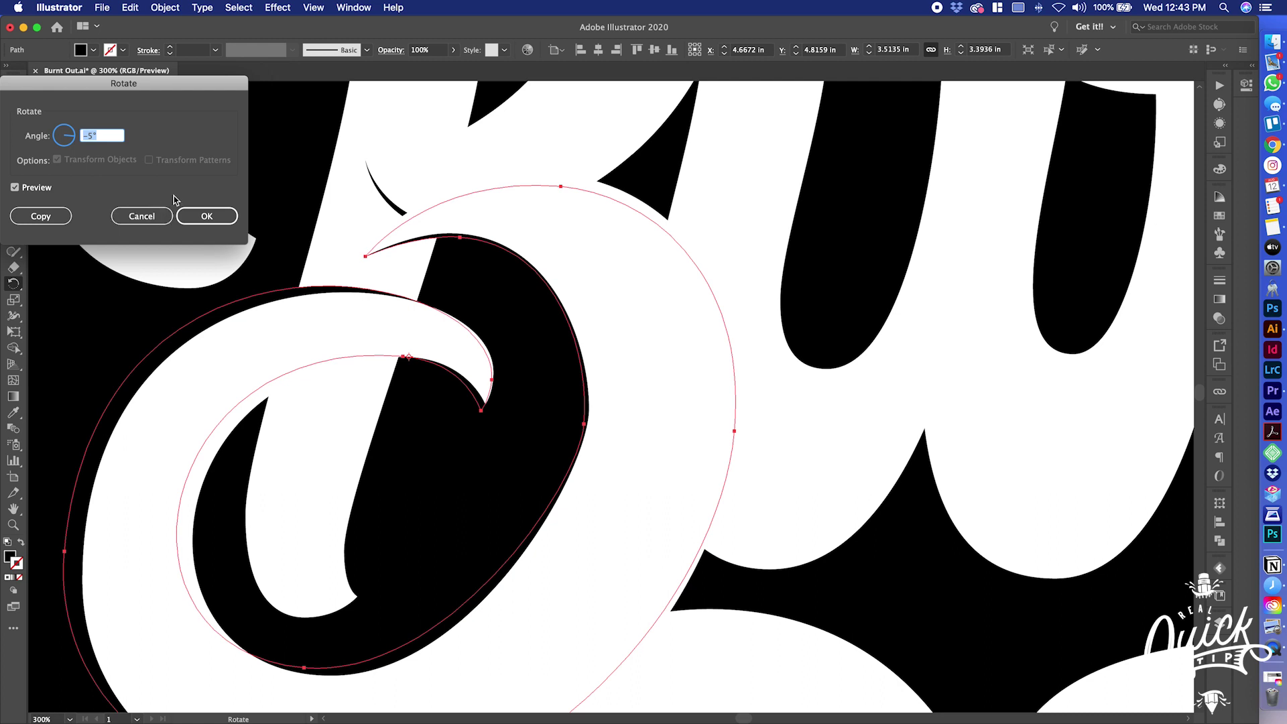
pyautogui.press('Up')
pyautogui.press('Up')
pyautogui.press('Up')
pyautogui.press('Up')
pyautogui.press('Up')
pyautogui.press('Up')
pyautogui.press('Up')
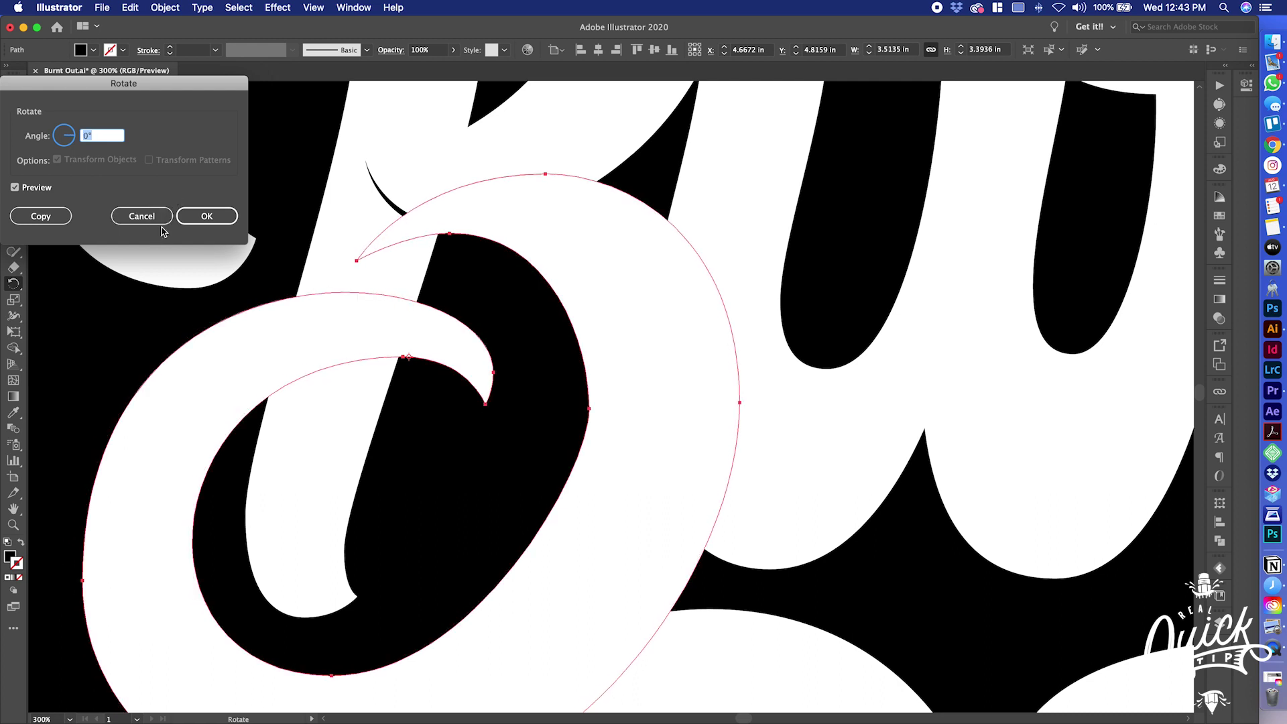
pyautogui.press('Up')
pyautogui.press('Up')
pyautogui.press('Up')
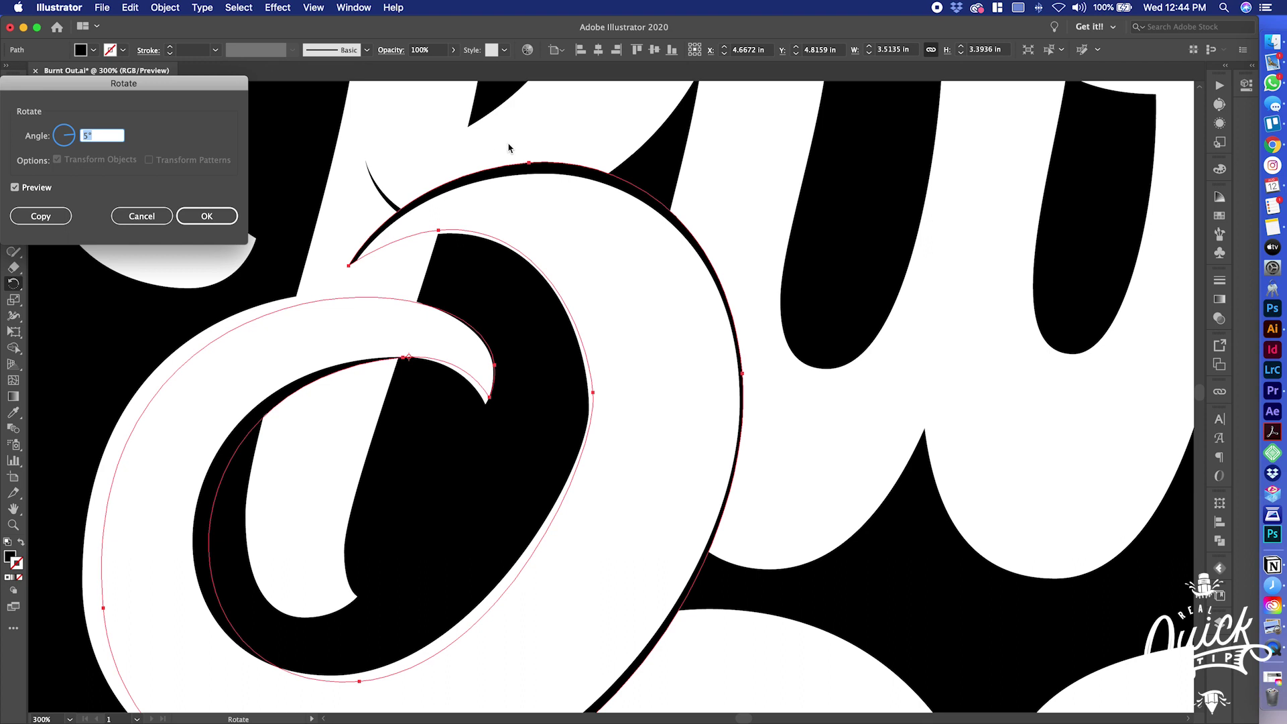
pyautogui.click(208, 223)
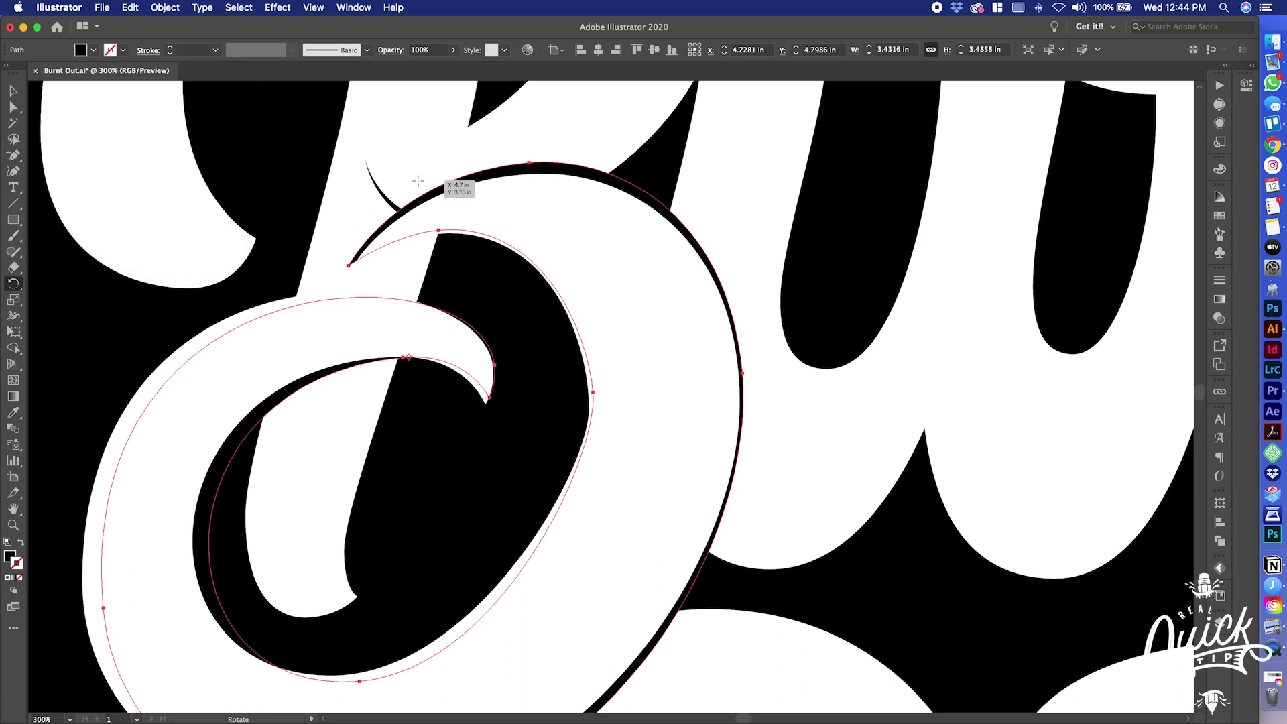
# Erase across the rotated black copy and remove its larger part, leaving only the shadow under the curl over the B's stem
pyautogui.click(15, 268)
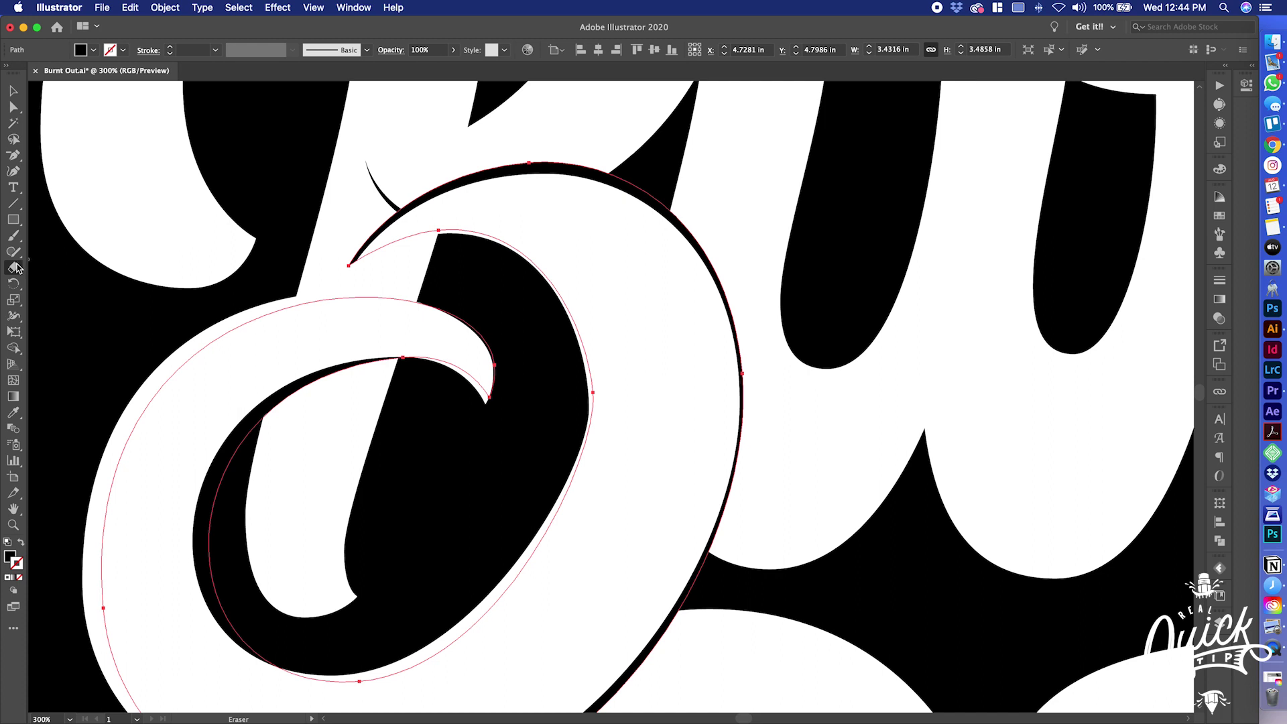
pyautogui.moveTo(97, 406); pyautogui.dragTo(240, 582)
pyautogui.press('v')
pyautogui.click(210, 596)
pyautogui.click(210, 594)
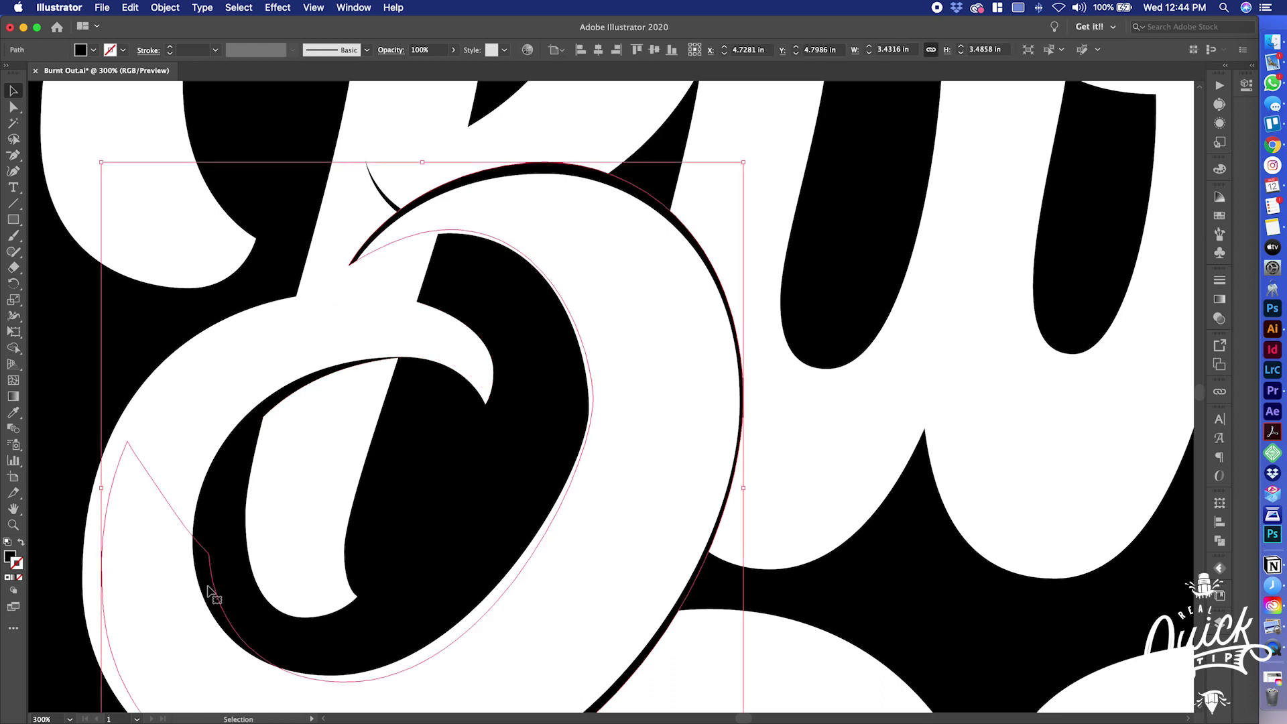
pyautogui.click(252, 581)
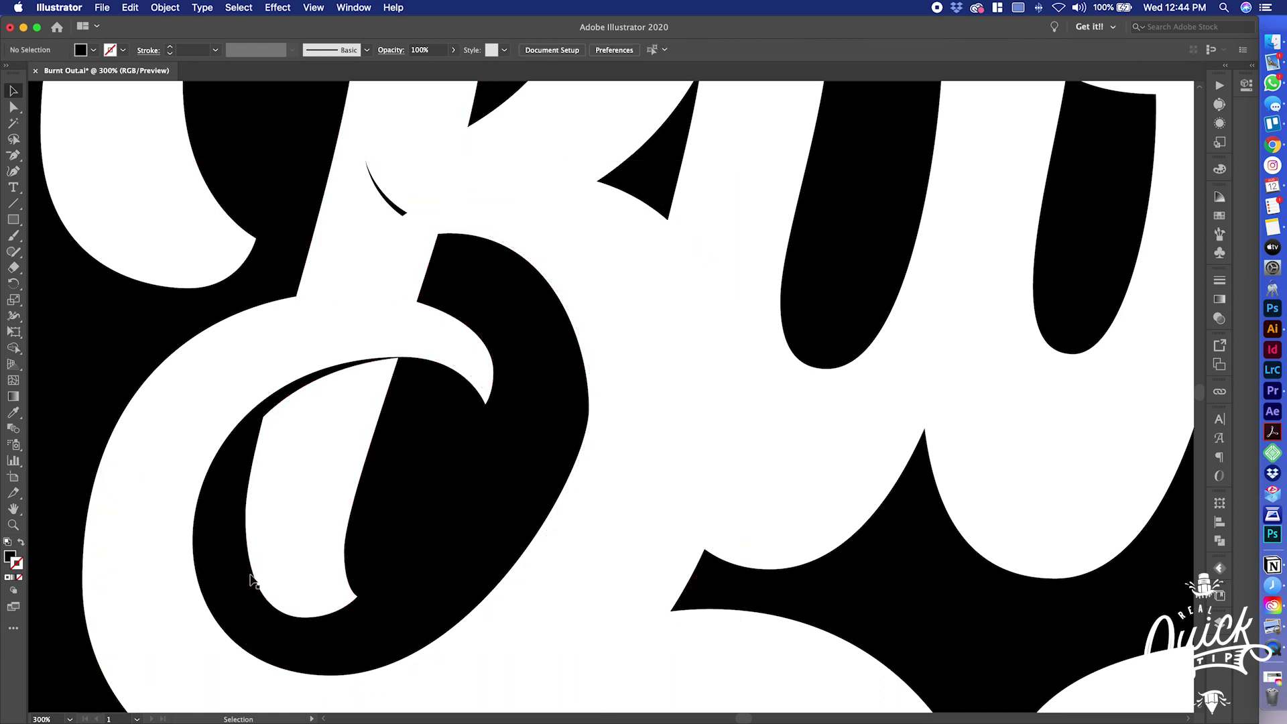
# Subtract the B's lower bowl from its black shadow shape using Pathfinder's Minus Front
pyautogui.click(293, 404)
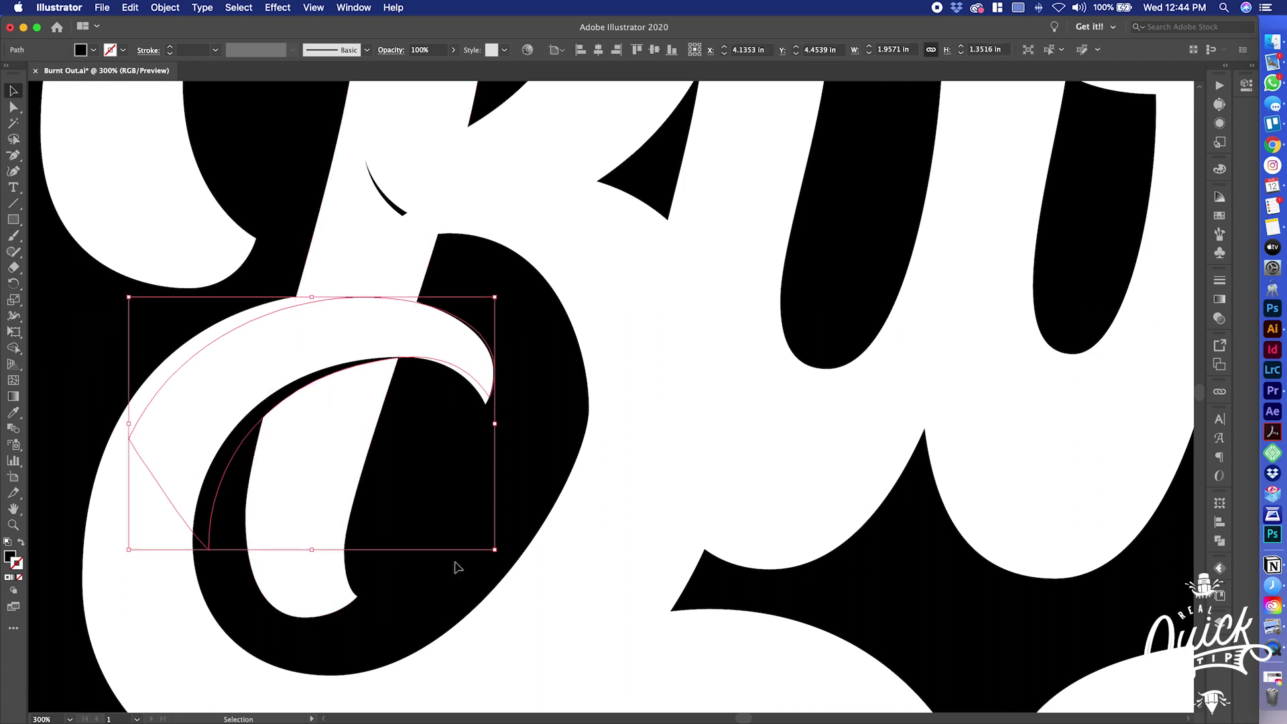
pyautogui.keyDown('shift'); pyautogui.click(546, 642); pyautogui.keyUp('shift')
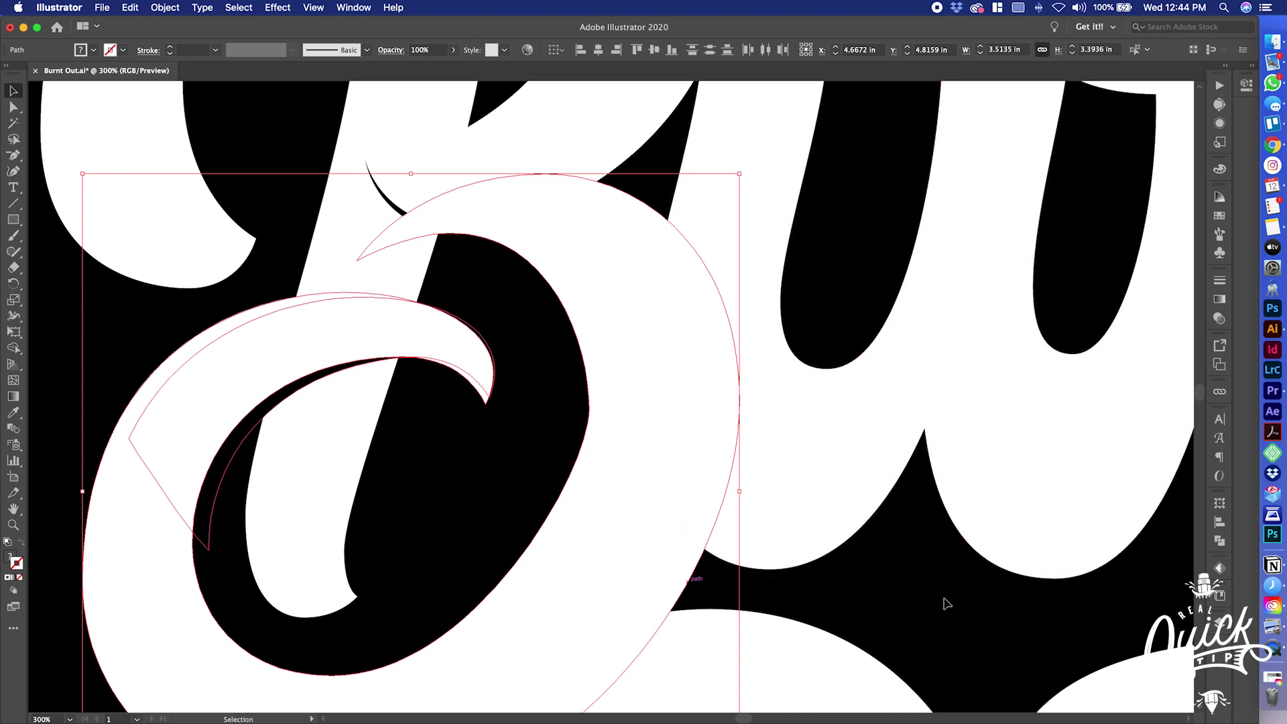
pyautogui.click(1220, 541)
pyautogui.click(1081, 532)
pyautogui.press('a')
pyautogui.click(539, 362)
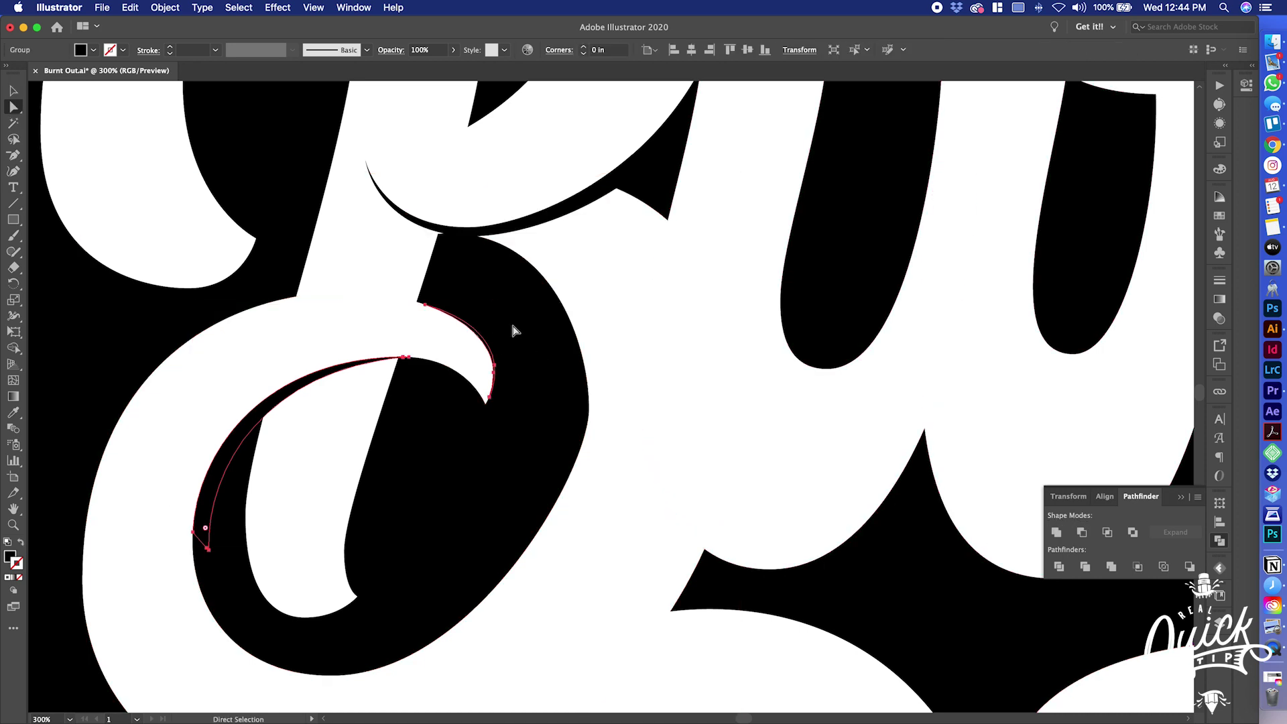
# Isolate the trimmed shadow group, delete the thin sliver along the outer edge of the curl, and exit isolation
pyautogui.press('v')
pyautogui.click(478, 343)
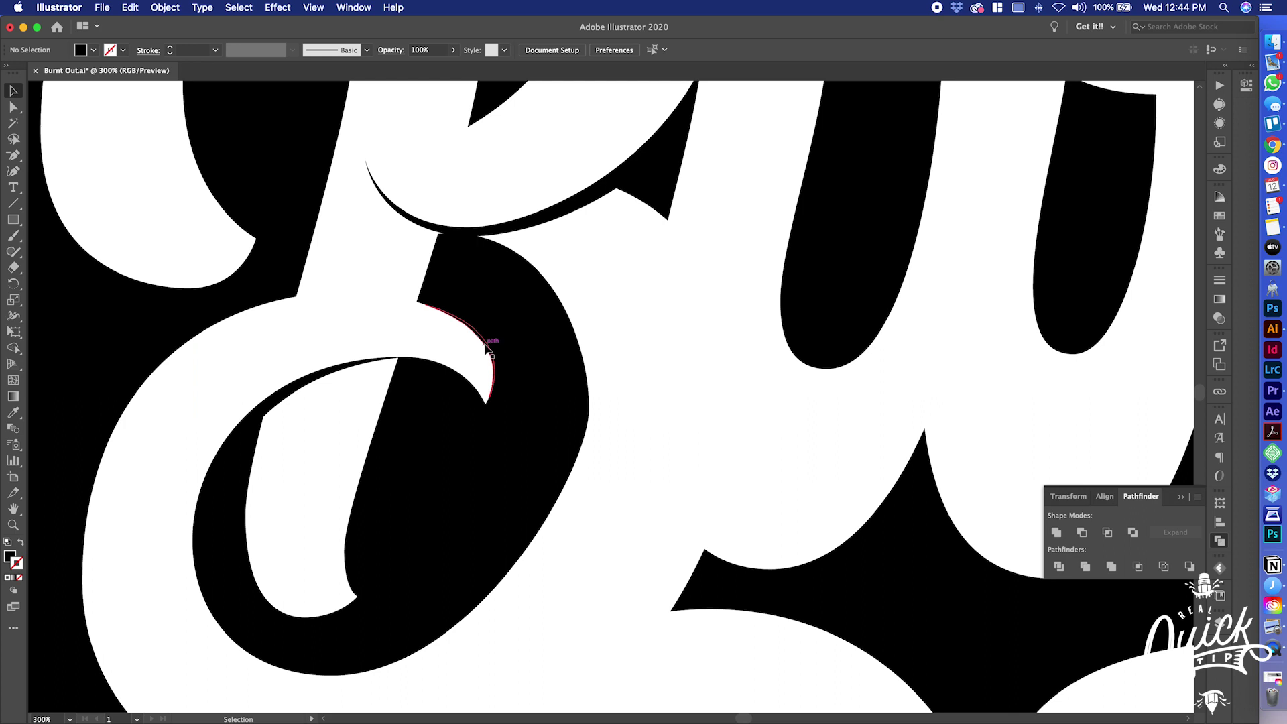
pyautogui.doubleClick(486, 348)
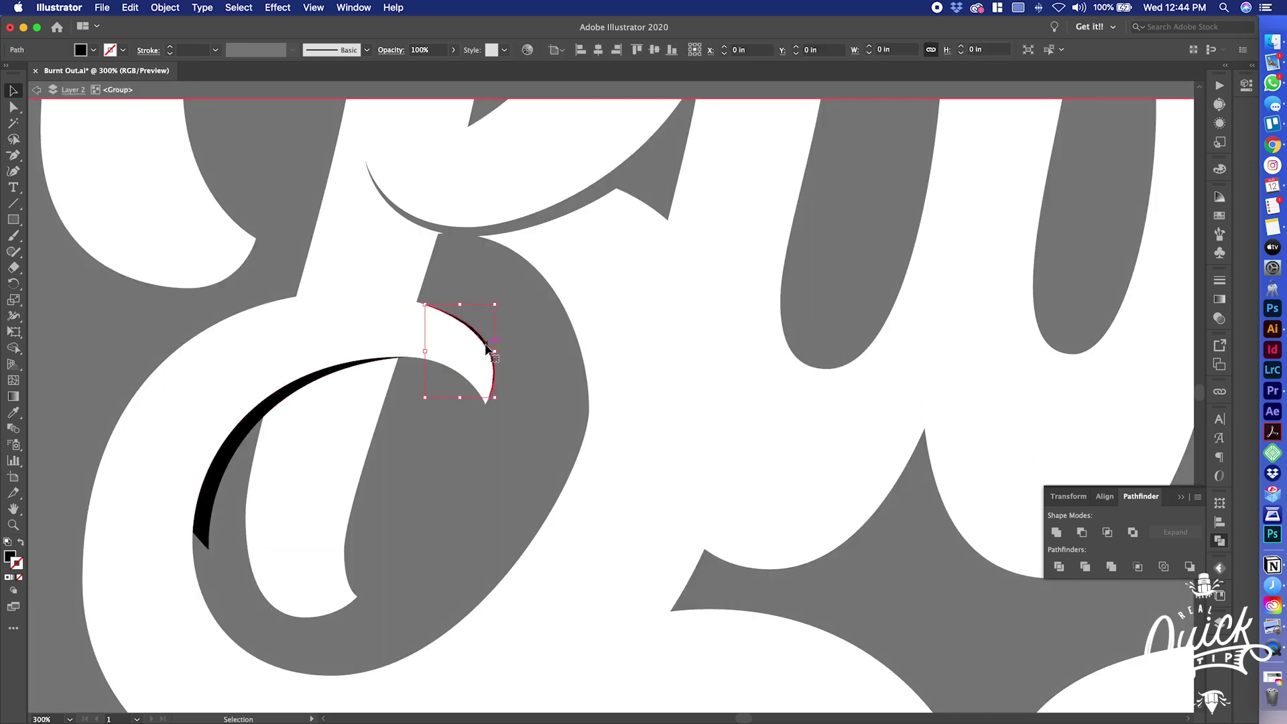
pyautogui.press('Delete')
pyautogui.click(279, 399)
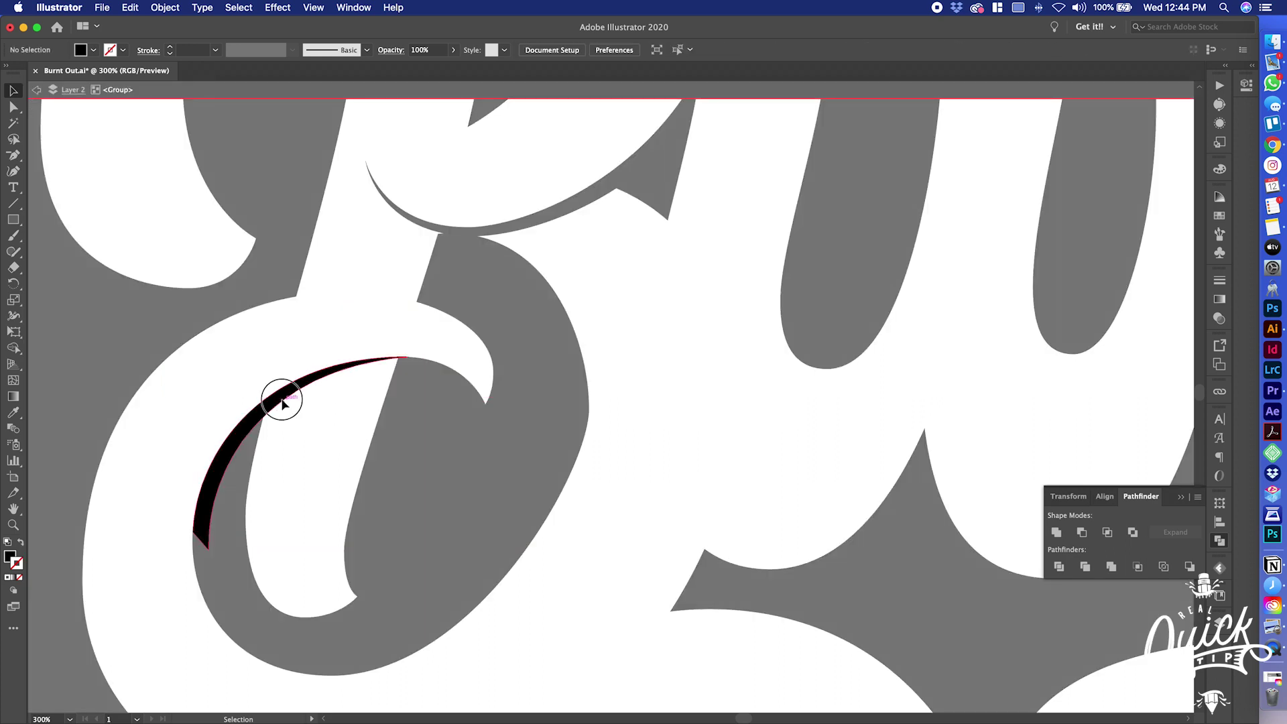
pyautogui.click(473, 463)
pyautogui.press('Escape')
# Select the combined shadow shapes across the lettering and look up the Make Compound Path command
pyautogui.press('super+minus')
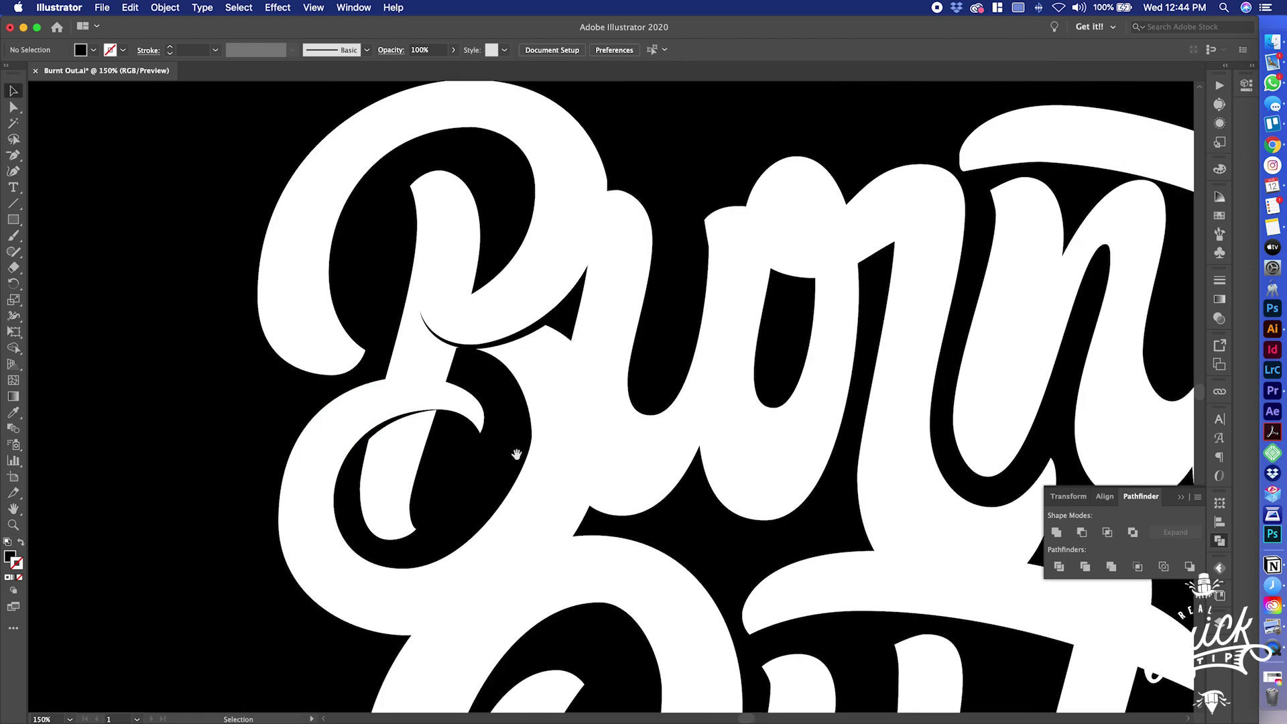
pyautogui.moveTo(517, 454); pyautogui.dragTo(483, 440)
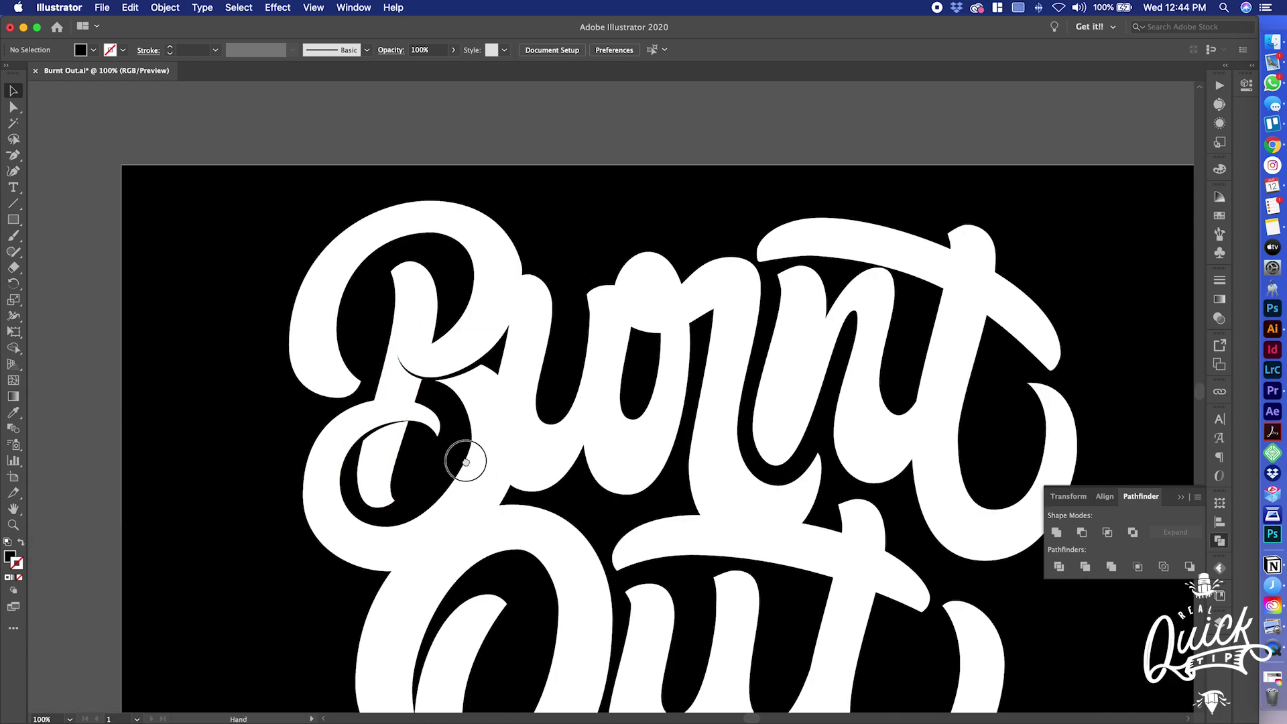
pyautogui.moveTo(460, 454); pyautogui.dragTo(436, 445)
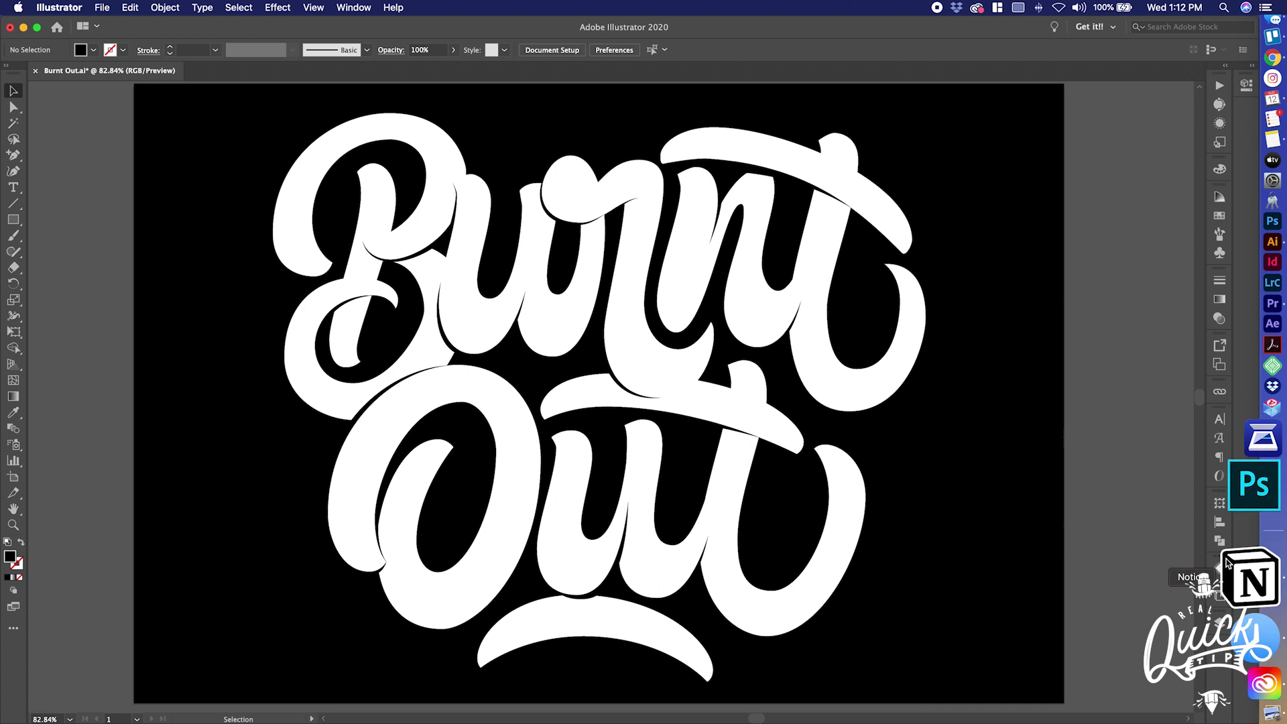
pyautogui.click(645, 396)
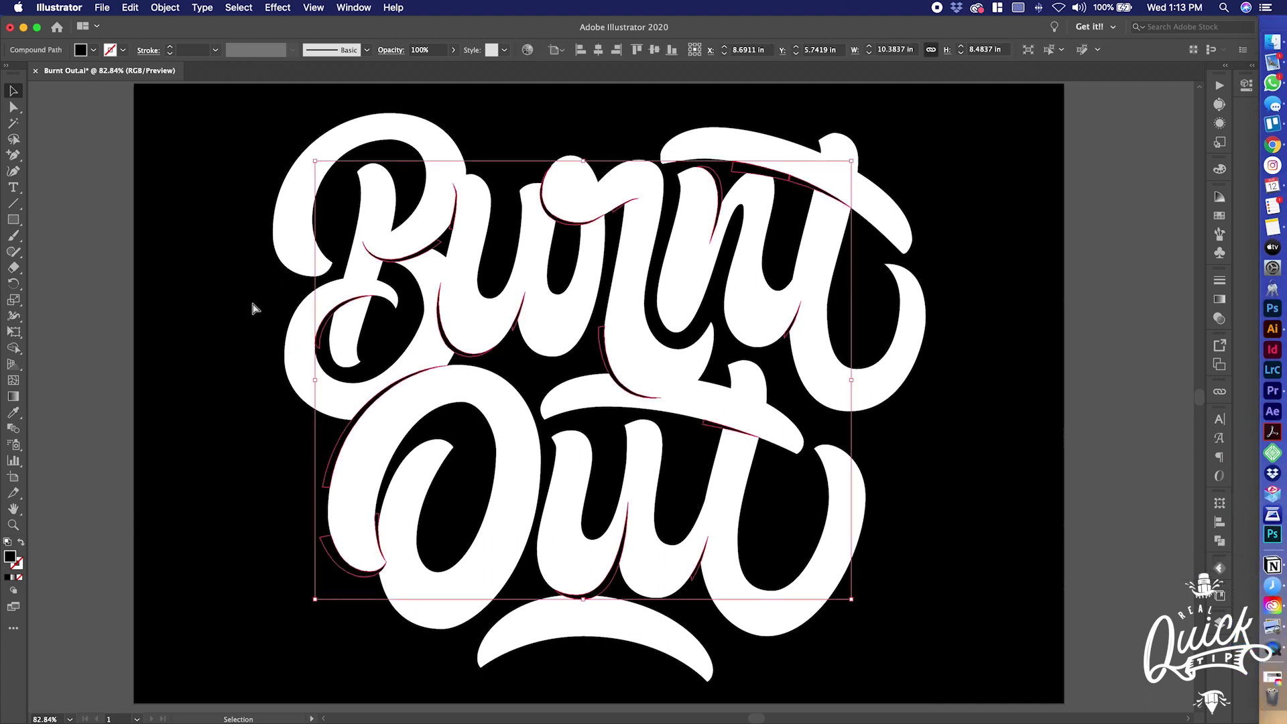
pyautogui.press('a')
pyautogui.press('v')
pyautogui.click(163, 7)
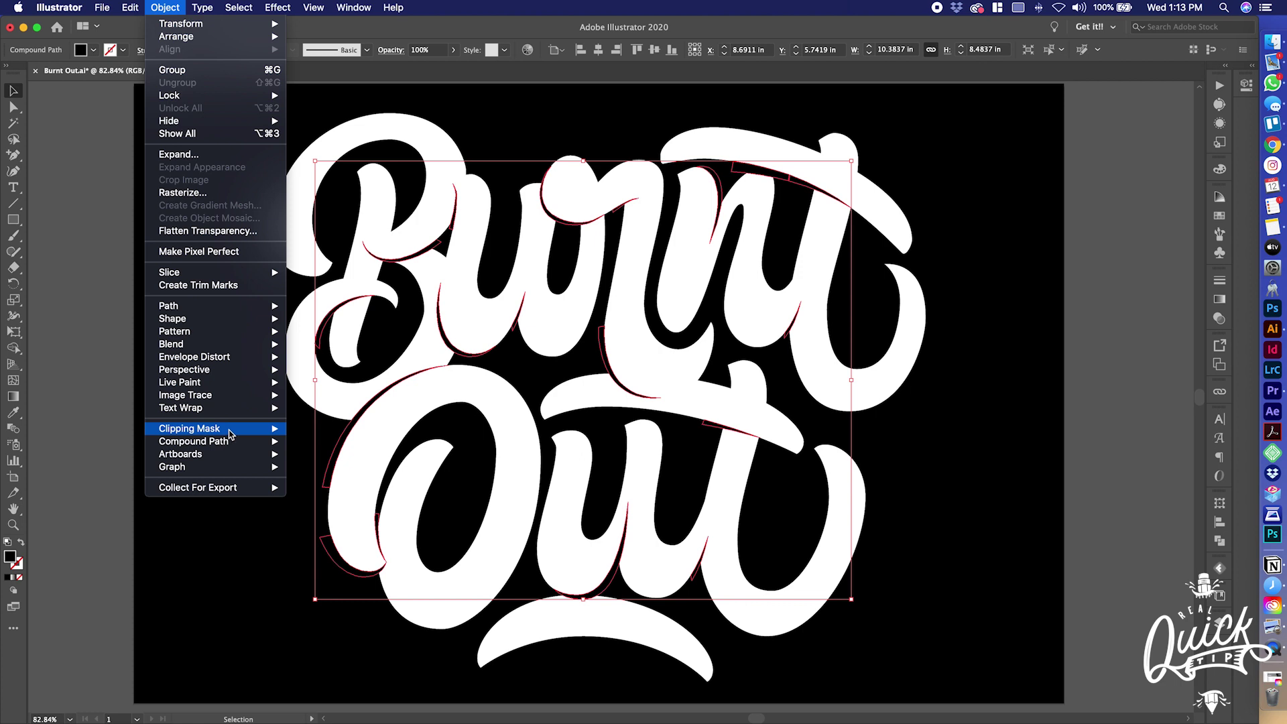
pyautogui.moveTo(240, 443)
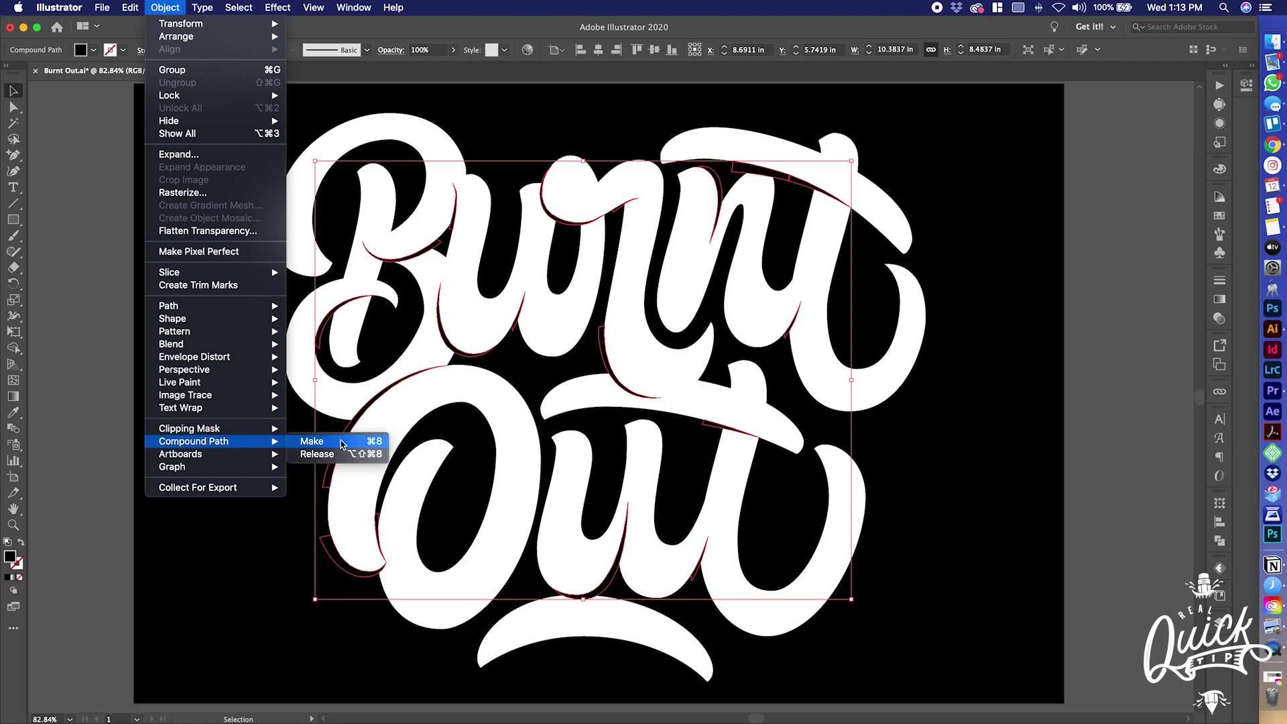
pyautogui.click(963, 480)
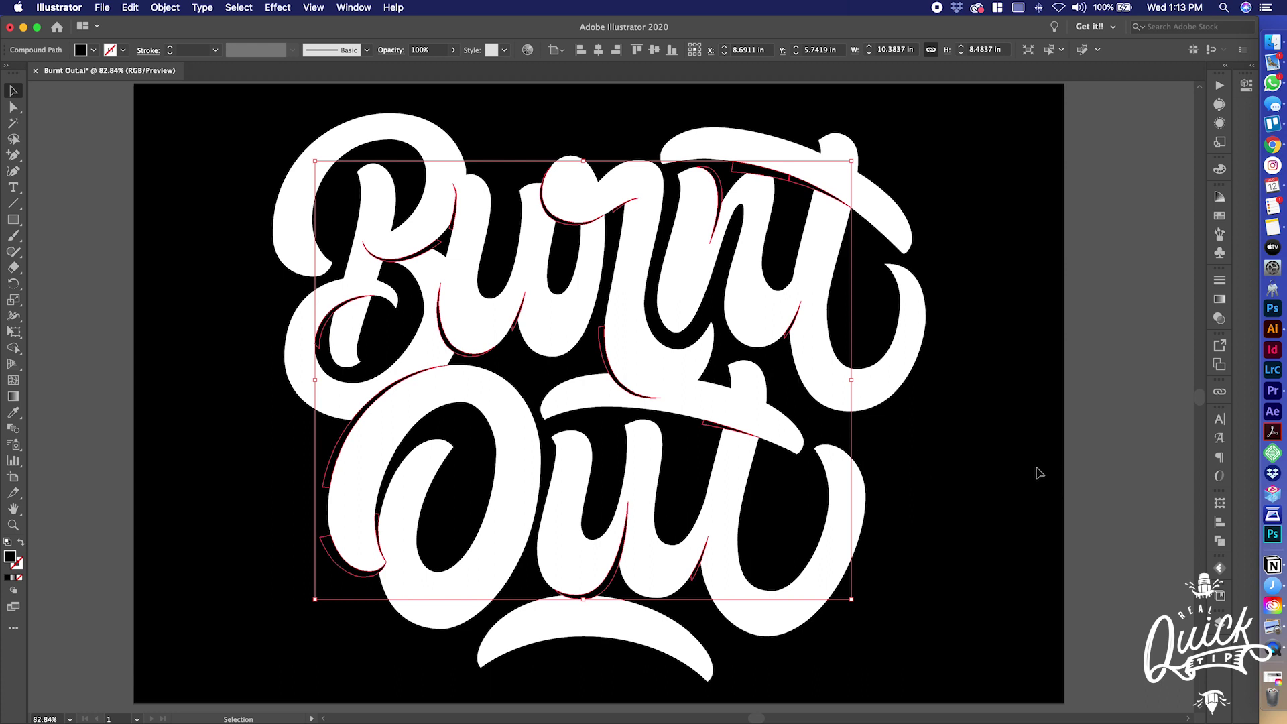
pyautogui.click(1009, 512)
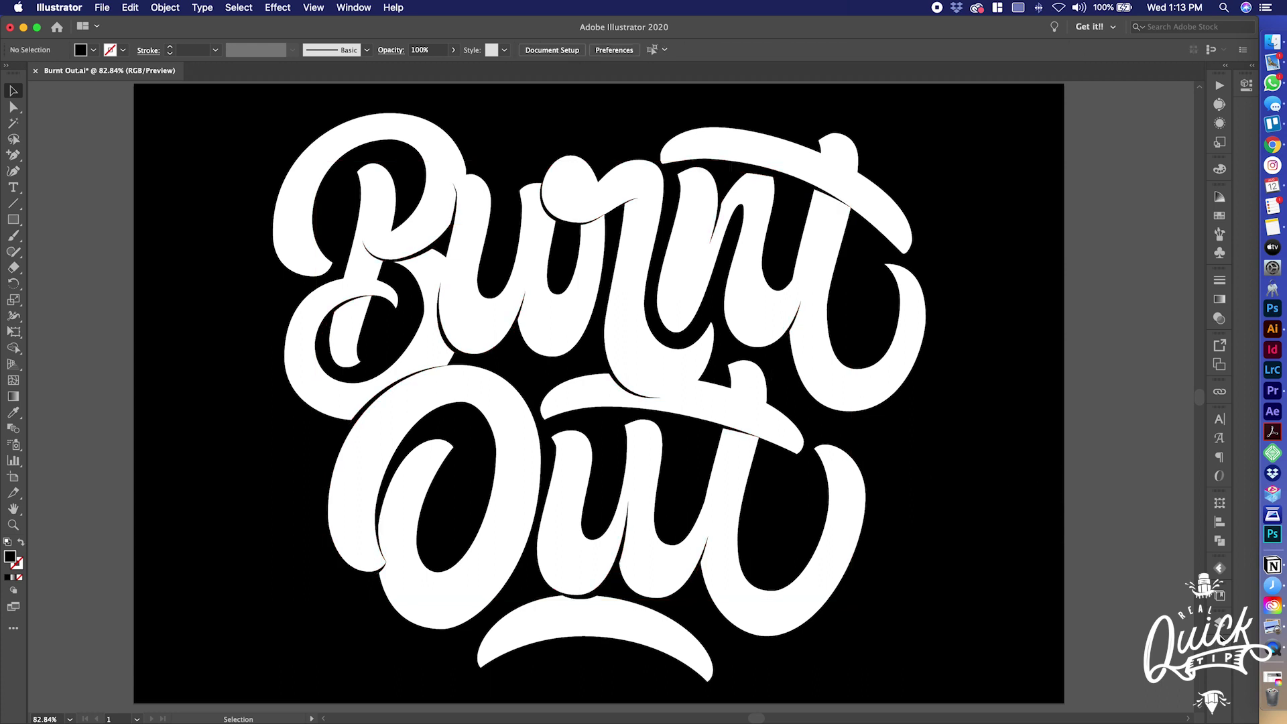
# Duplicate Layer 1 and hide the original, keeping it locked as a backup
pyautogui.click(1222, 631)
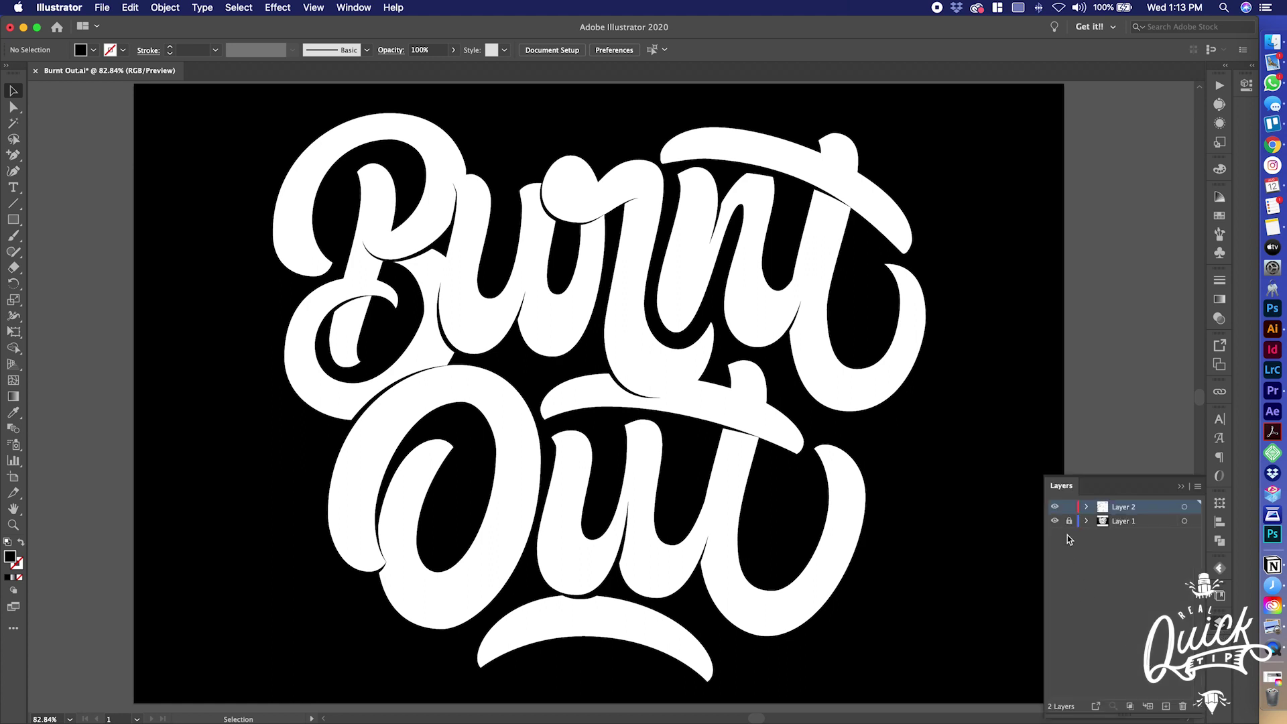
pyautogui.click(1124, 522)
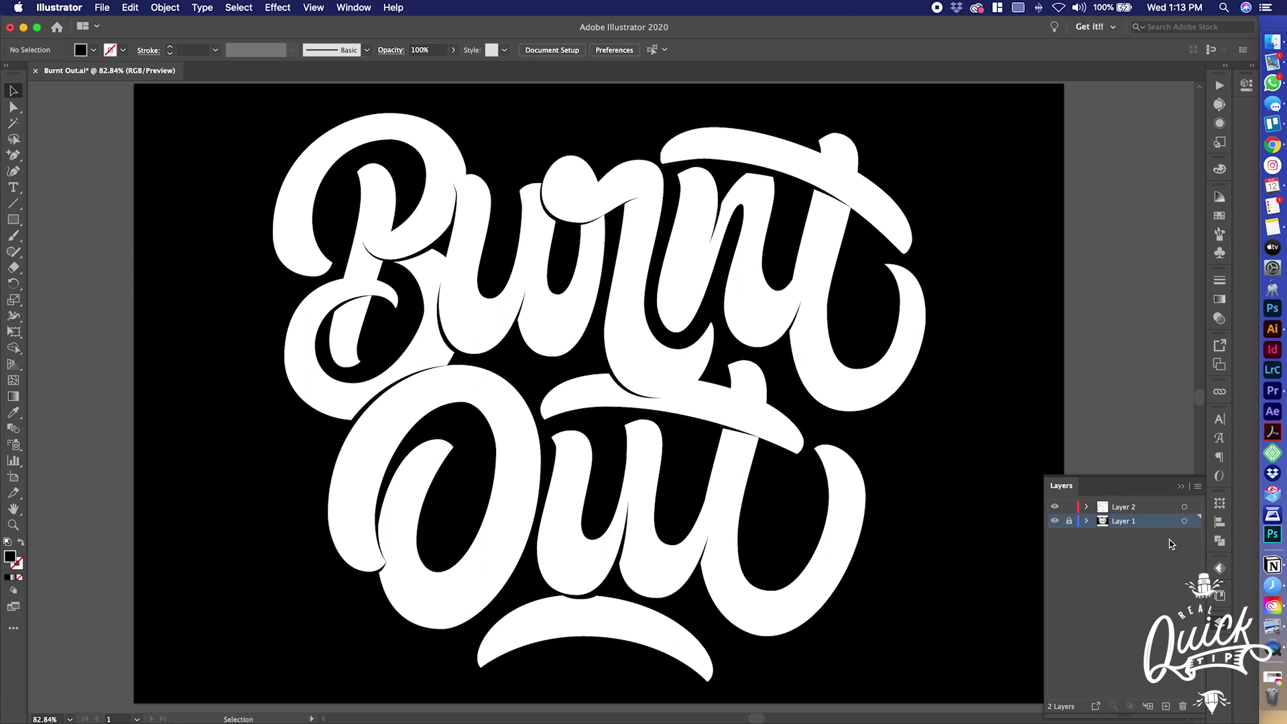
pyautogui.click(1150, 523)
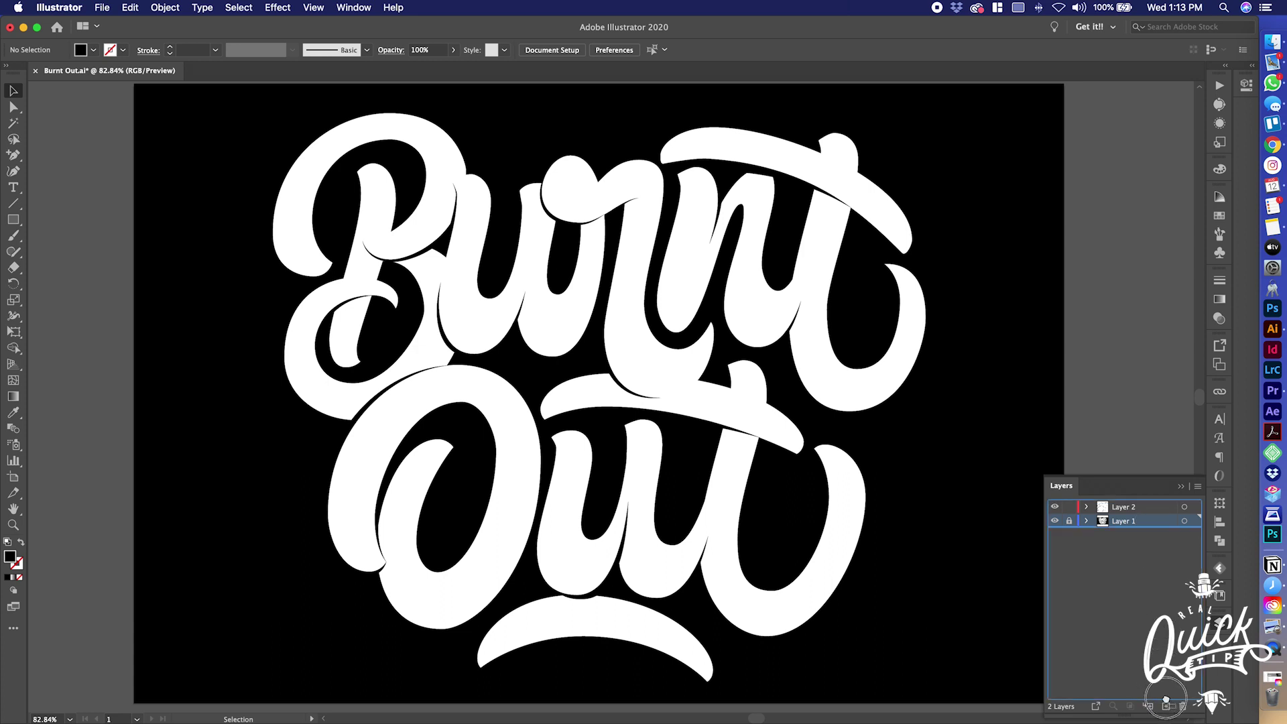
pyautogui.moveTo(1167, 706); pyautogui.dragTo(1167, 706)
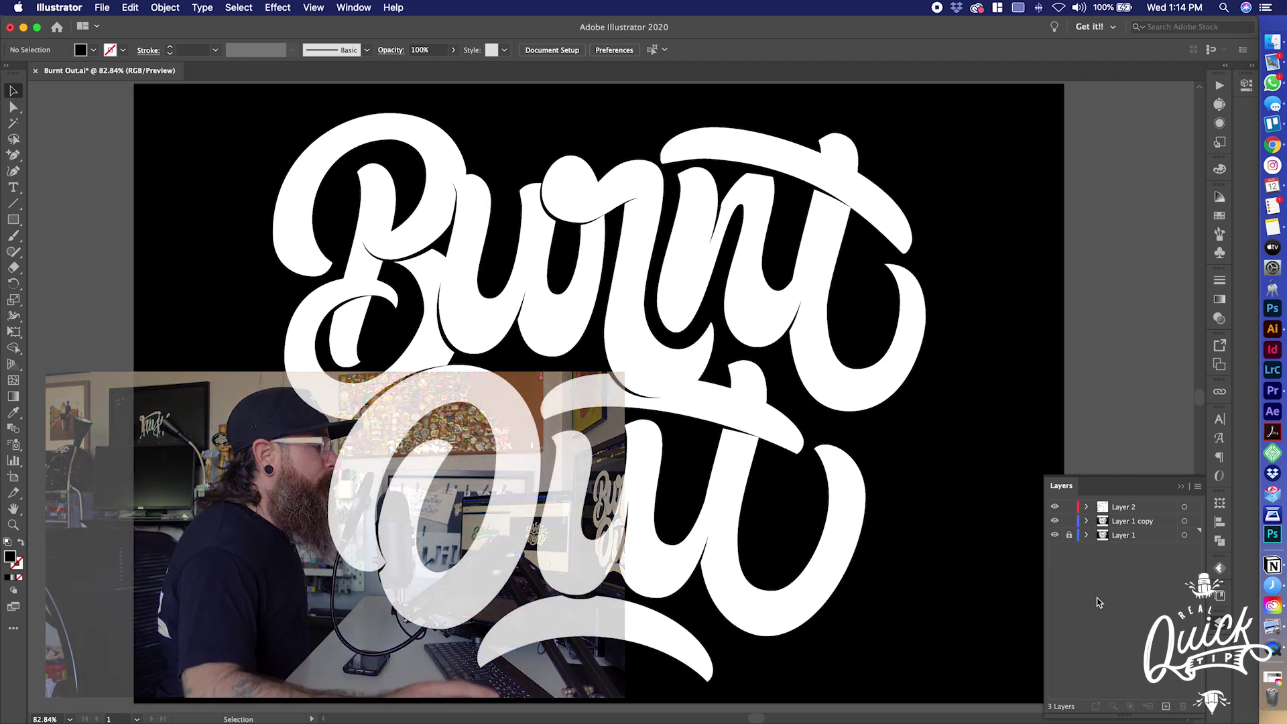
pyautogui.click(1056, 536)
pyautogui.click(1066, 535)
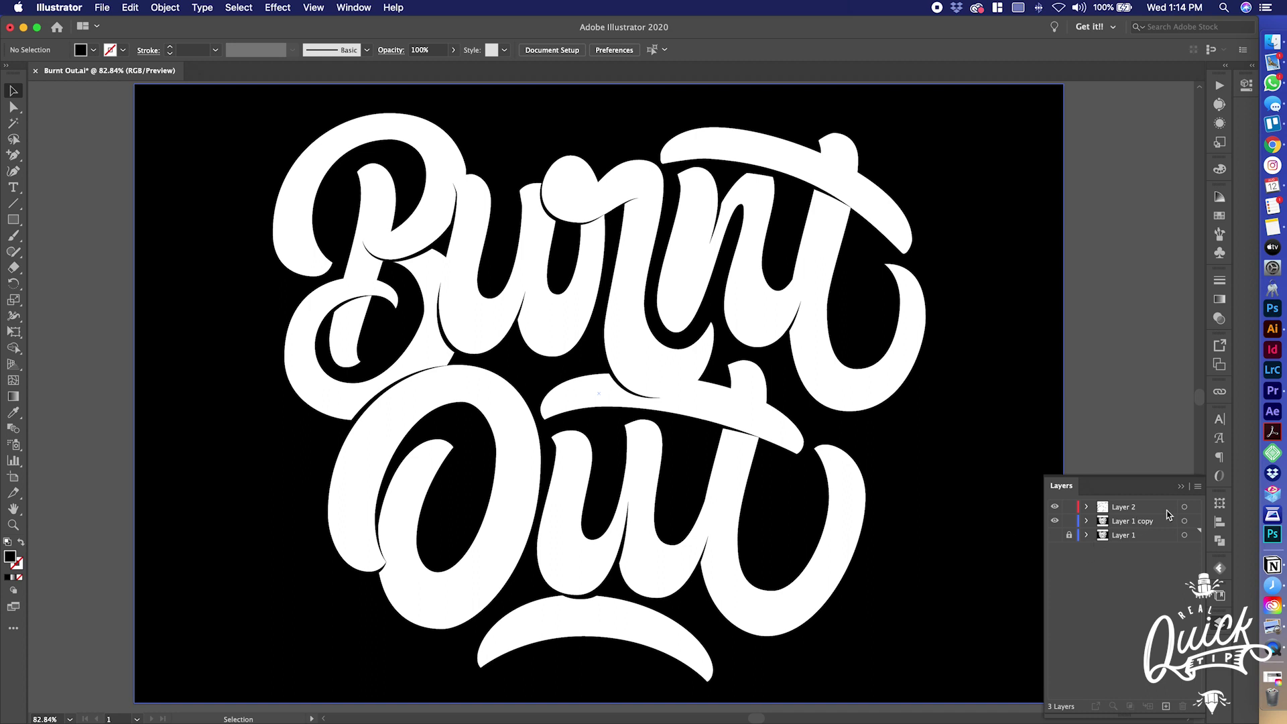
# Highlight all artwork on Layer 1 copy to inspect its overlapping letter paths, and clear the selection
pyautogui.click(1185, 521)
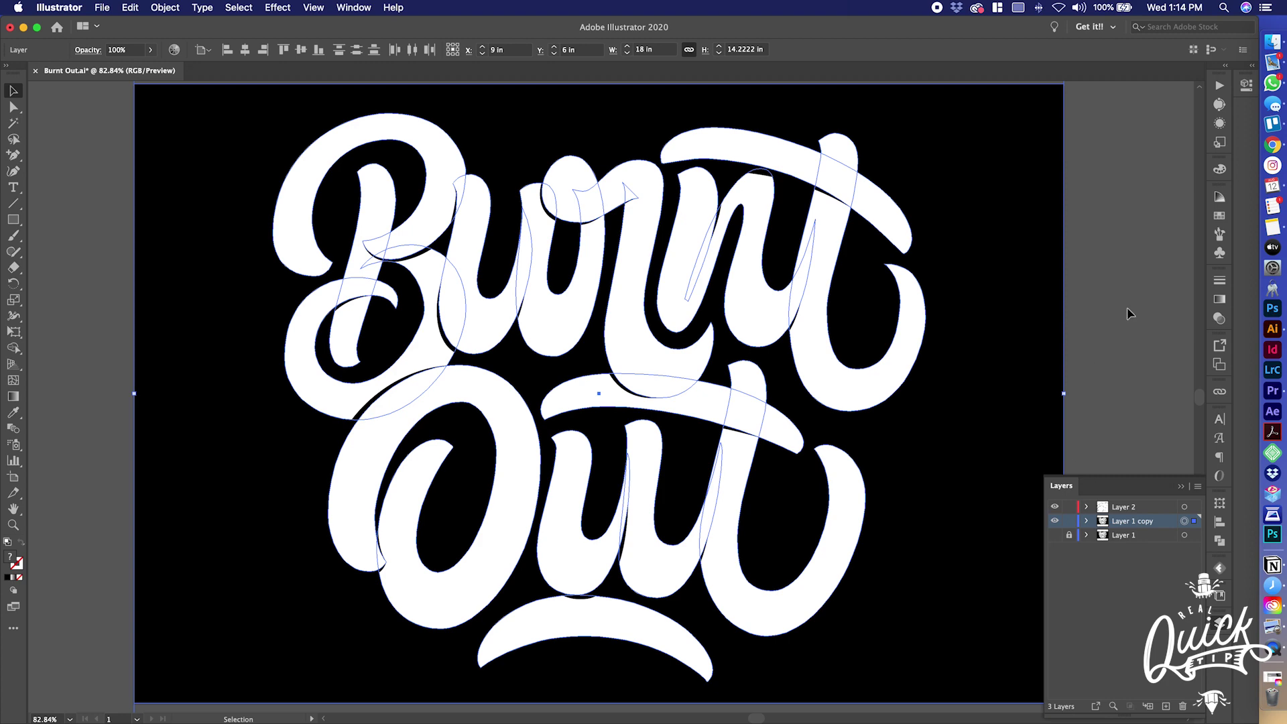
pyautogui.press('a')
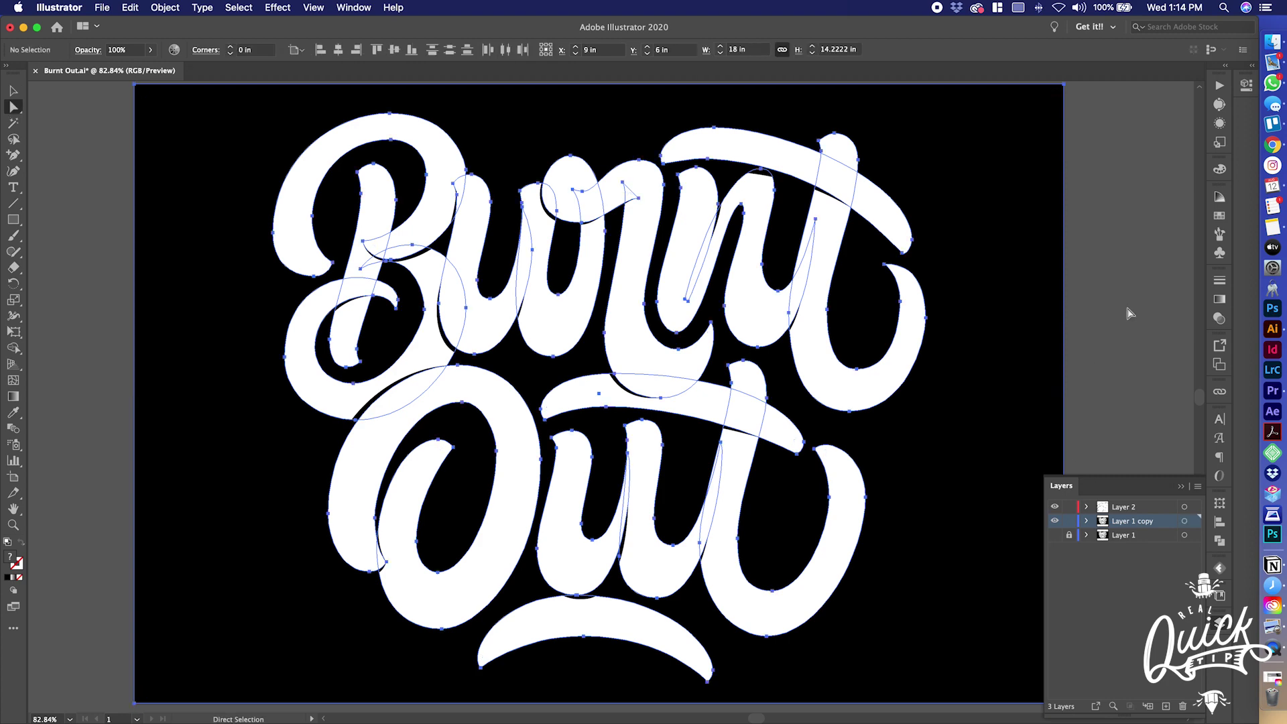
pyautogui.click(1057, 369)
pyautogui.press('super+shift+a')
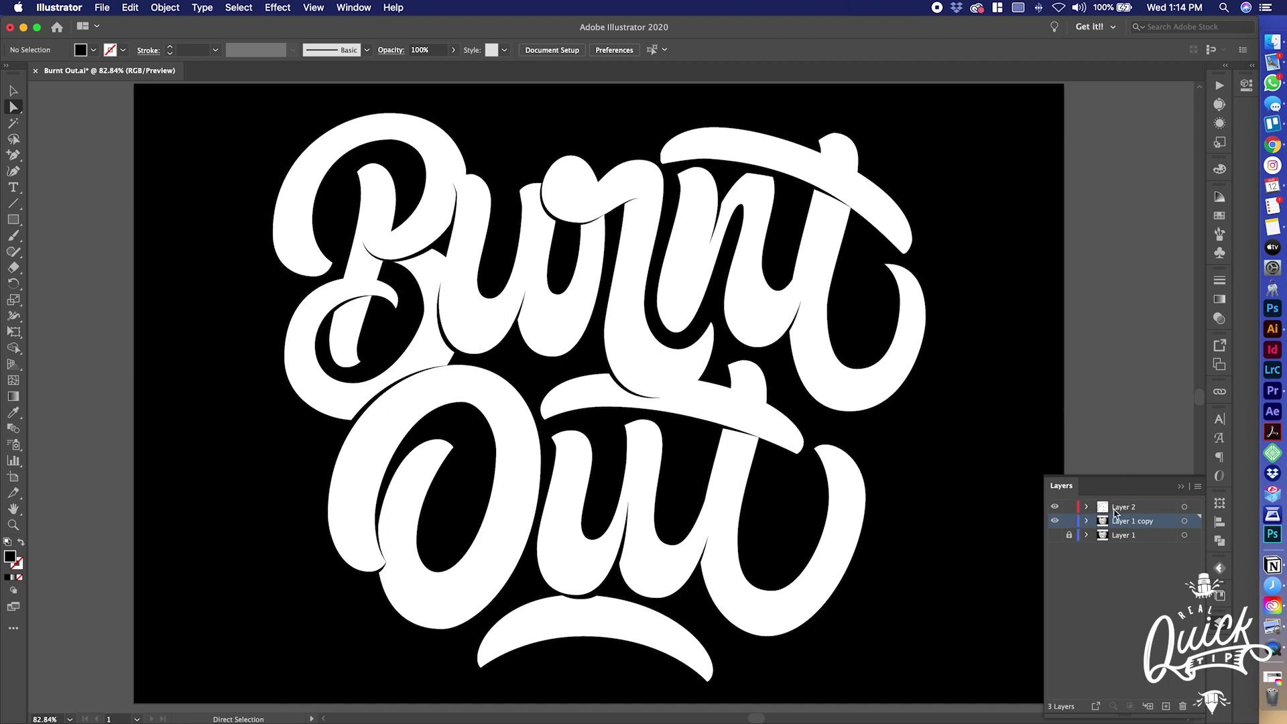
# Fill all shadow shapes on Layer 2 with bright red, ff0000, and deselect them
pyautogui.click(1185, 508)
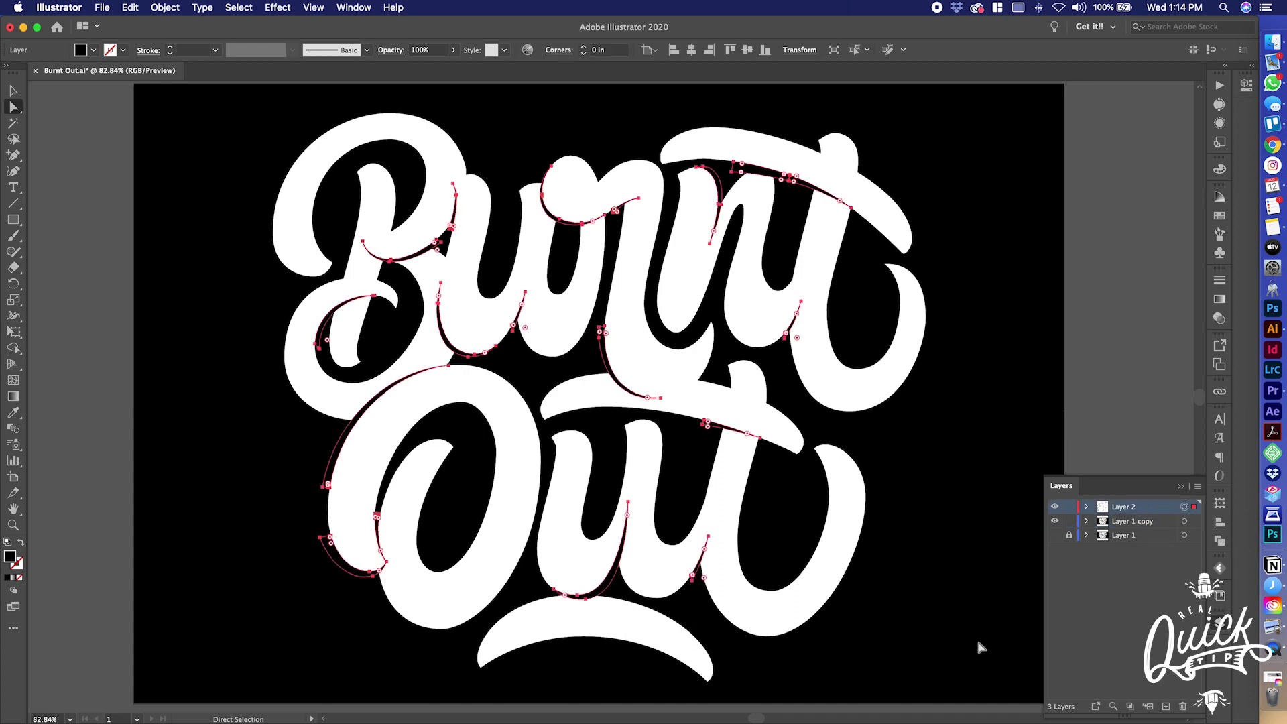
pyautogui.doubleClick(10, 557)
pyautogui.moveTo(268, 315); pyautogui.dragTo(299, 254)
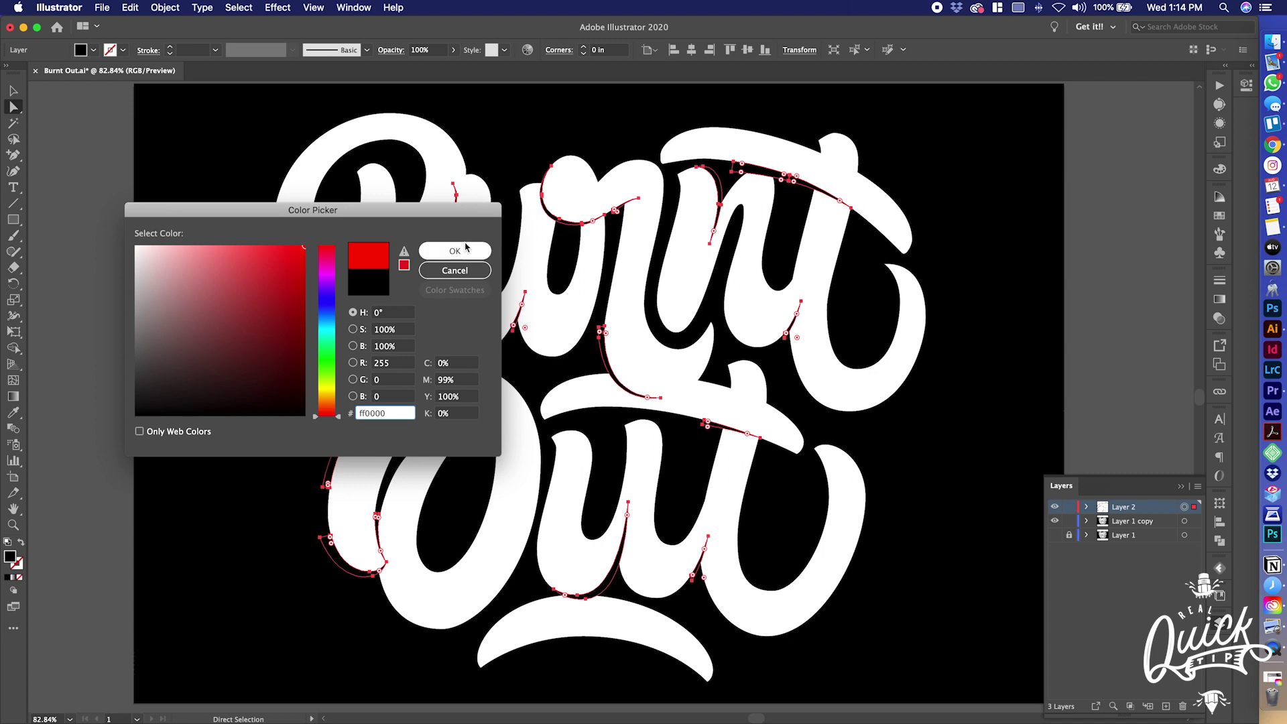
pyautogui.click(456, 252)
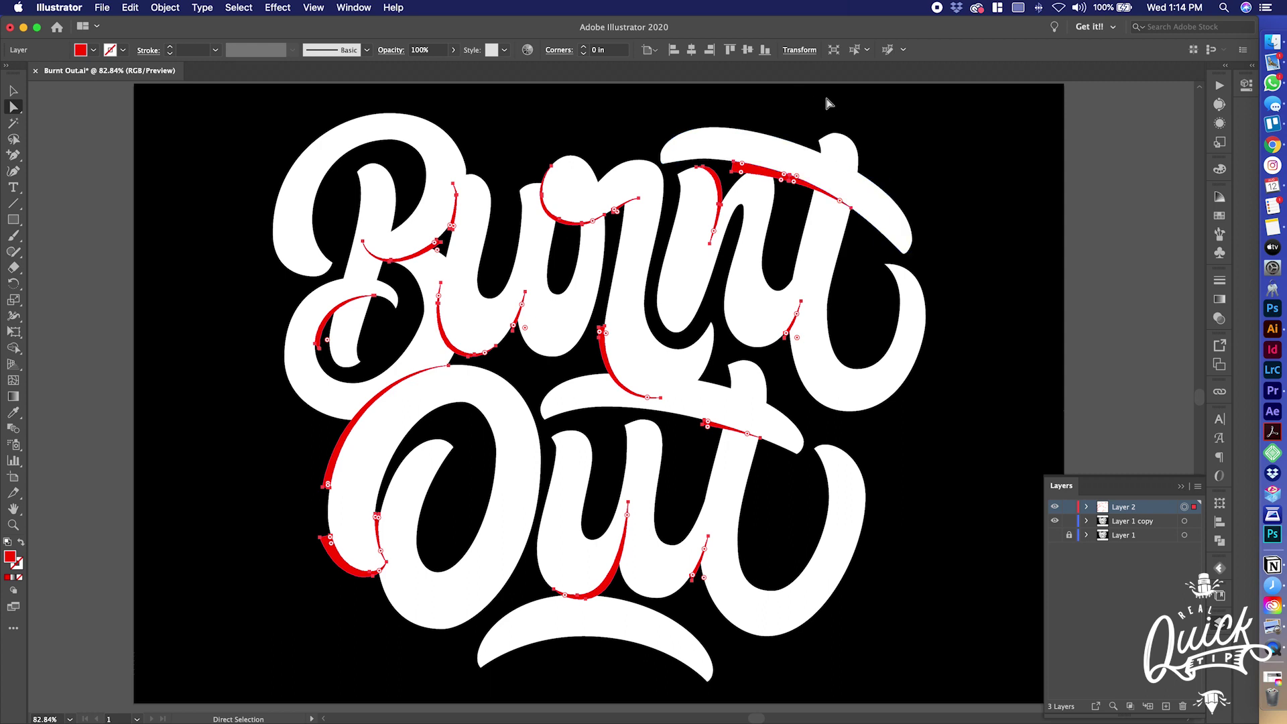
pyautogui.press('v')
pyautogui.click(939, 211)
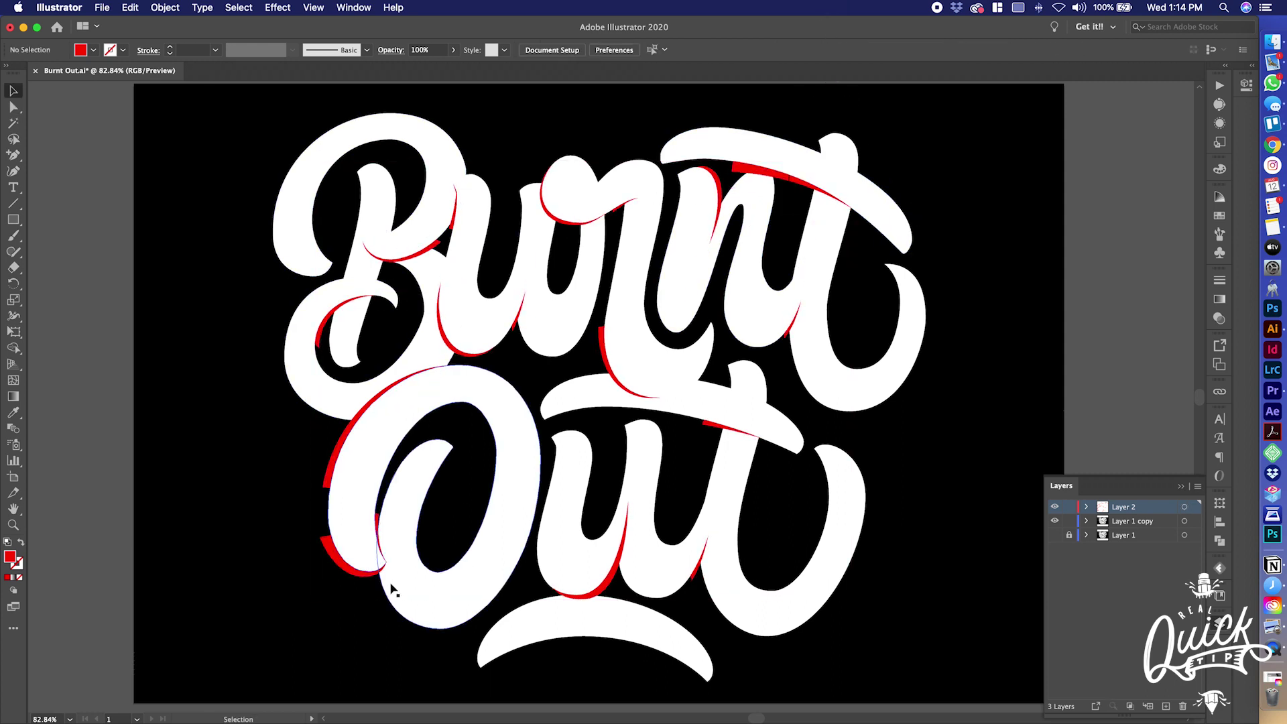
# Copy the red shadow compound path, and lock and hide Layer 2
pyautogui.click(601, 592)
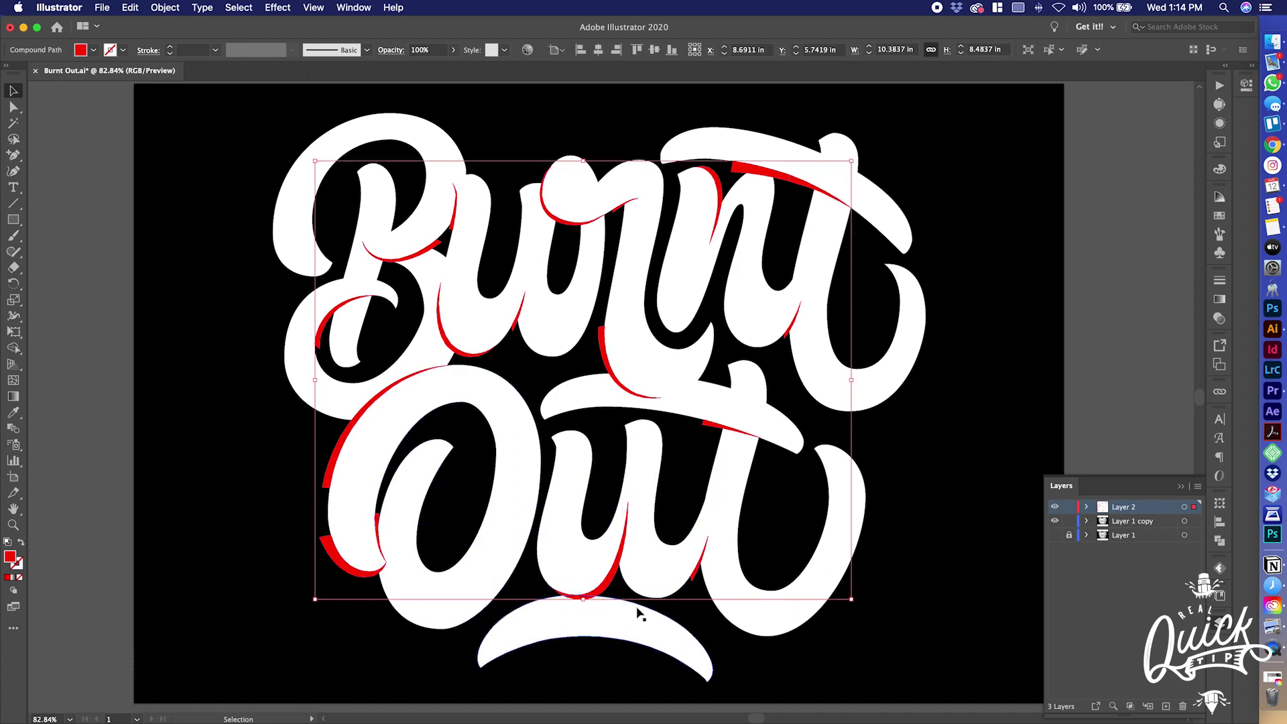
pyautogui.press('a')
pyautogui.press('v')
pyautogui.click(1069, 509)
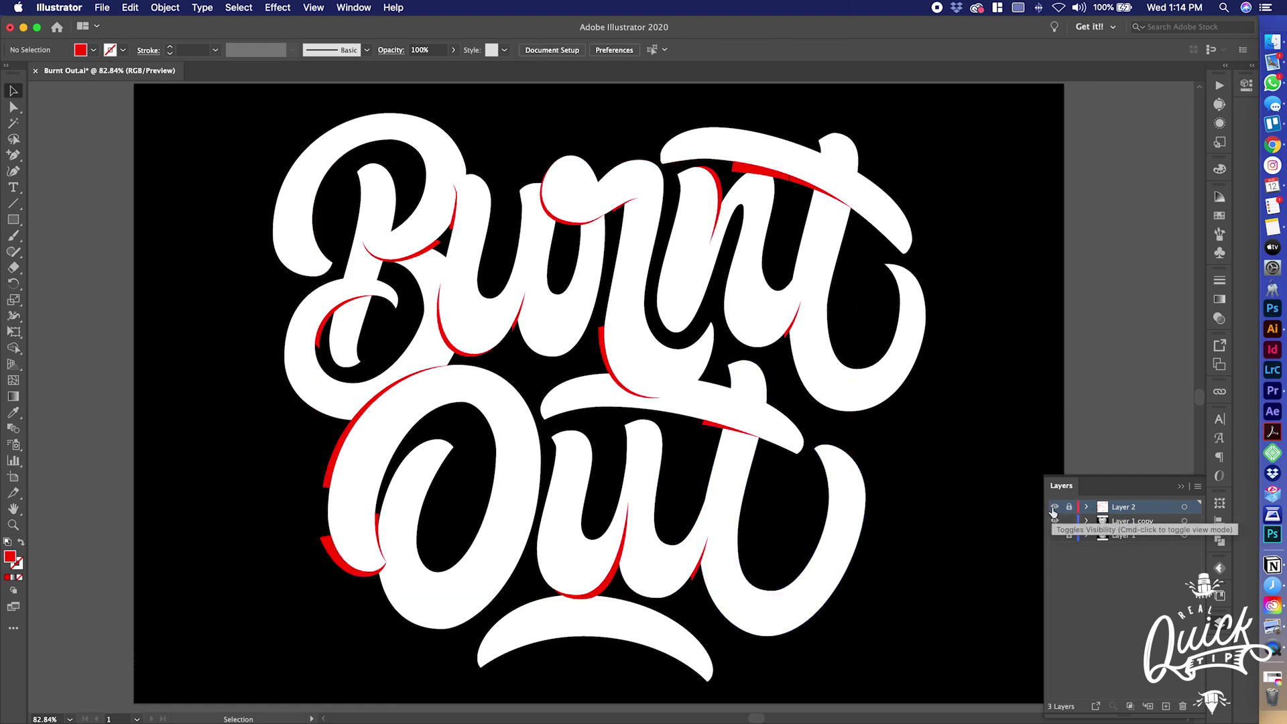
pyautogui.click(1054, 508)
# Paste the red shadow compound path in place on Layer 1 copy and deselect it
pyautogui.click(1148, 522)
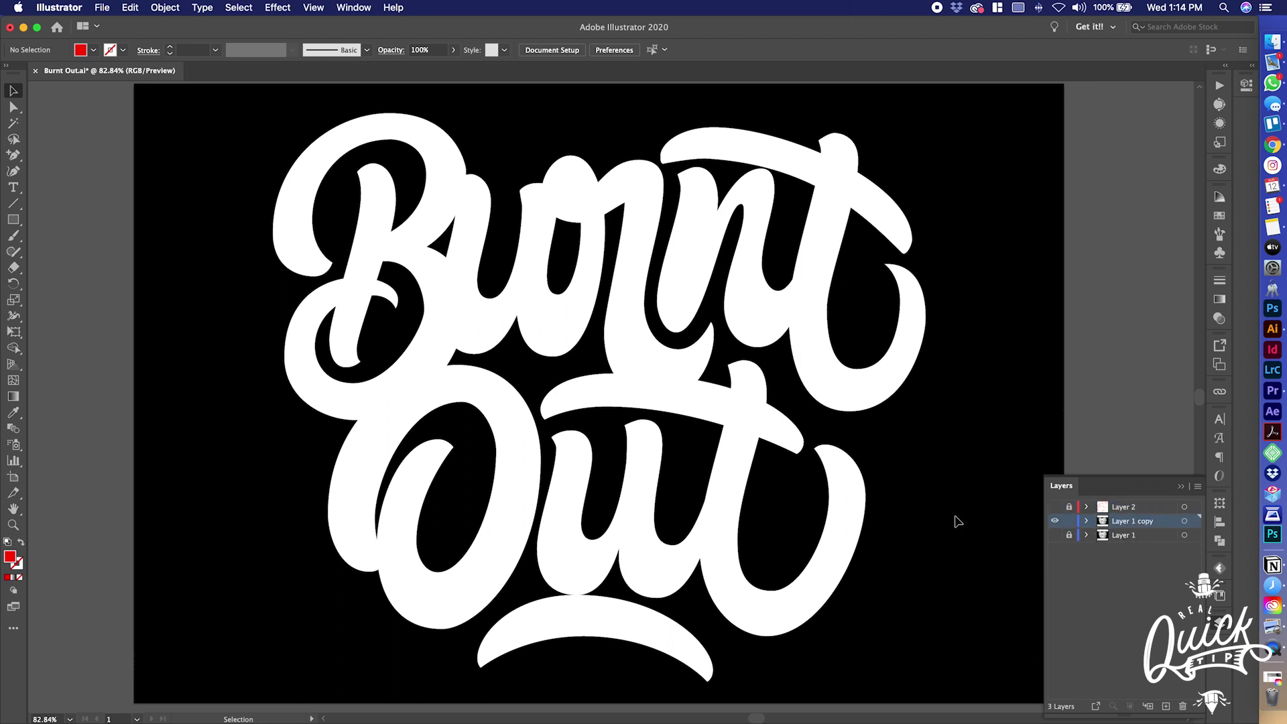
pyautogui.press('super+a')
pyautogui.hotkey('shift', 'Up')
pyautogui.hotkey('shift', 'Right')
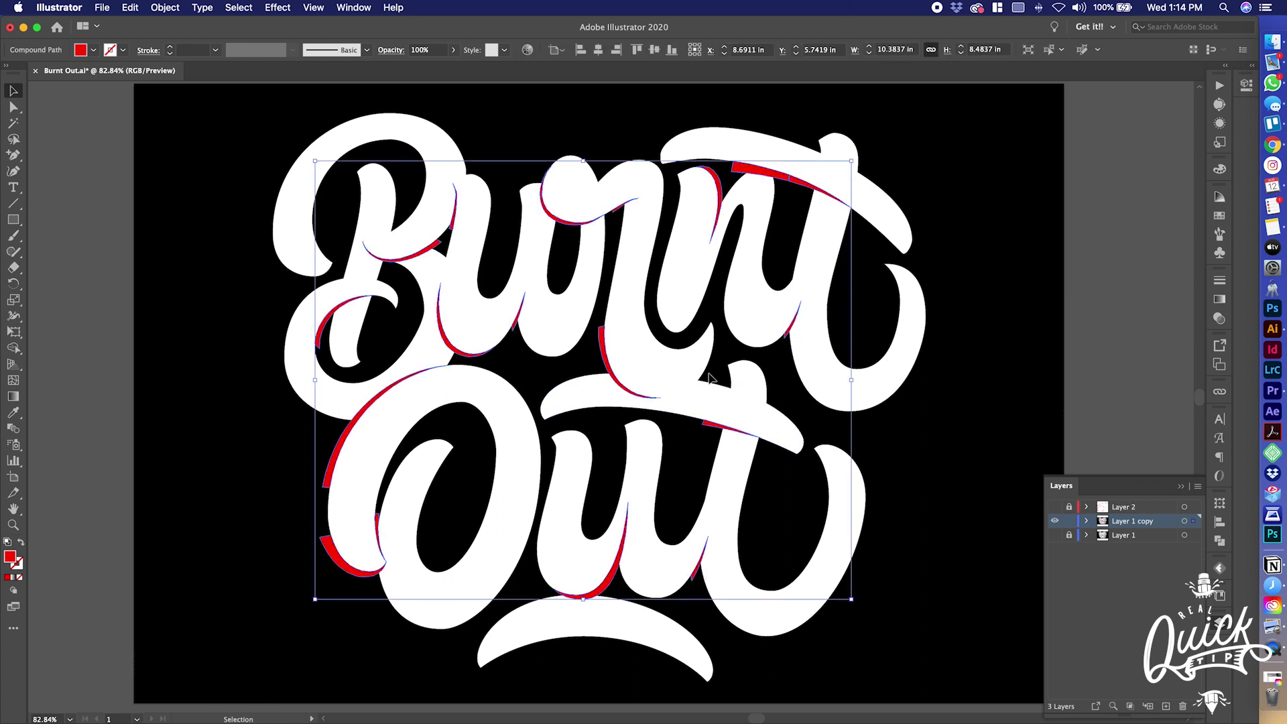
pyautogui.click(131, 9)
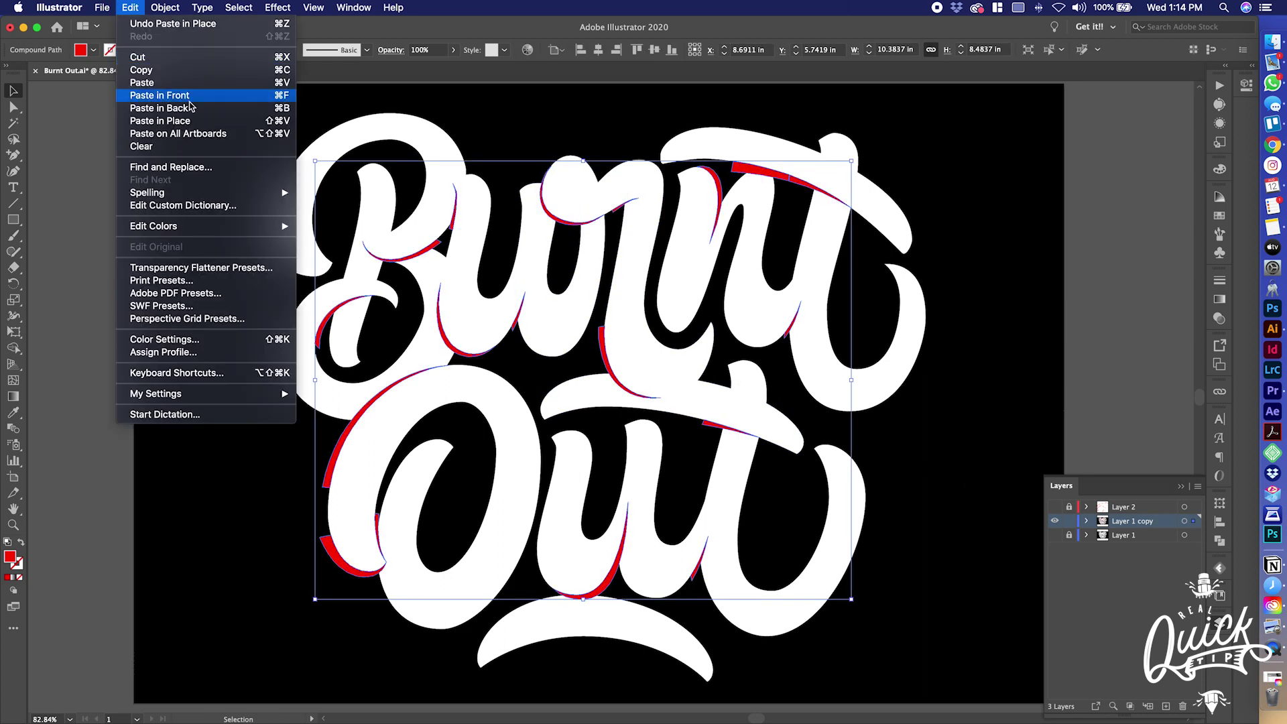
pyautogui.click(196, 121)
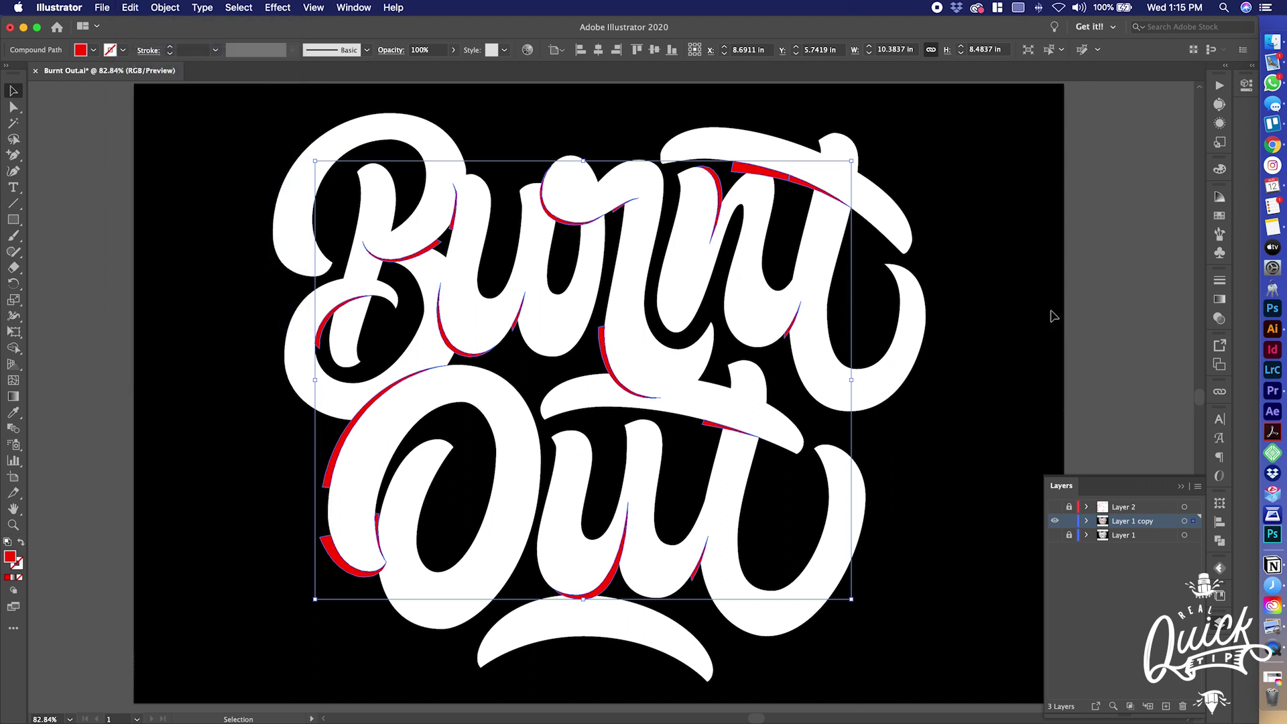
pyautogui.click(999, 302)
# Select all white letter shapes by matching the fill color of the t in "Burnt"
pyautogui.press('a')
pyautogui.click(832, 244)
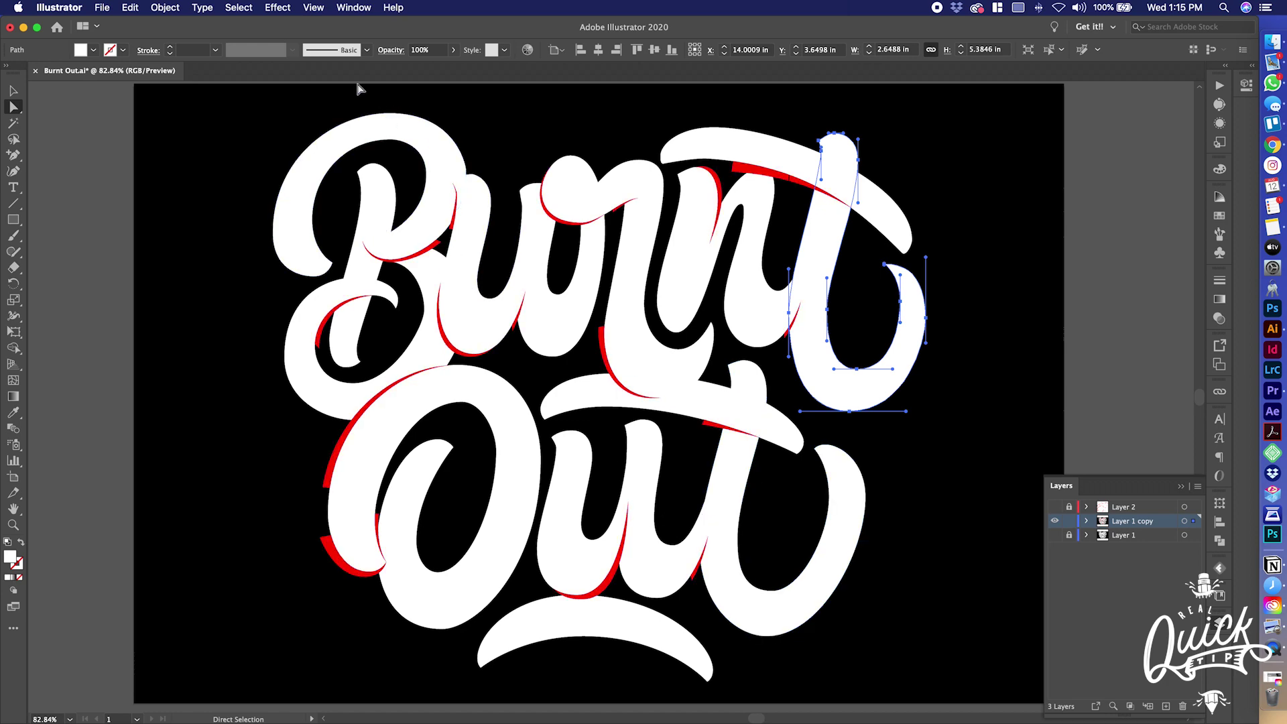
pyautogui.click(241, 8)
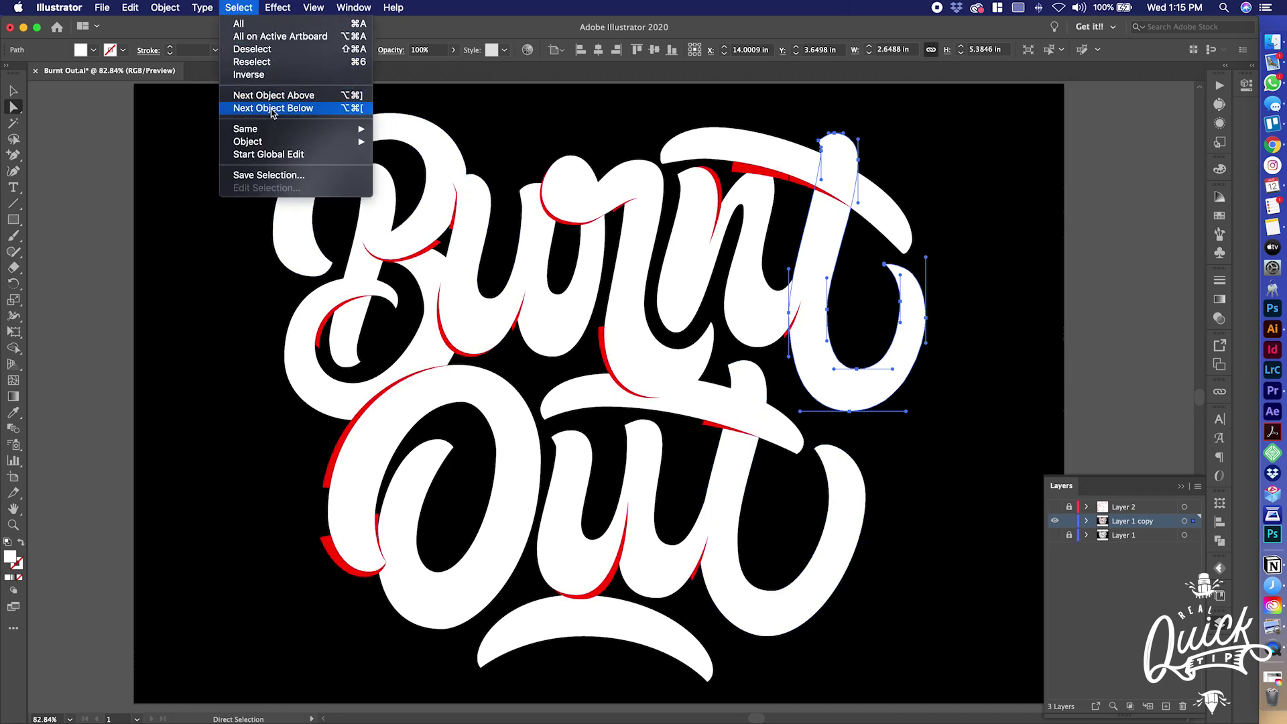
pyautogui.moveTo(275, 131)
pyautogui.click(405, 180)
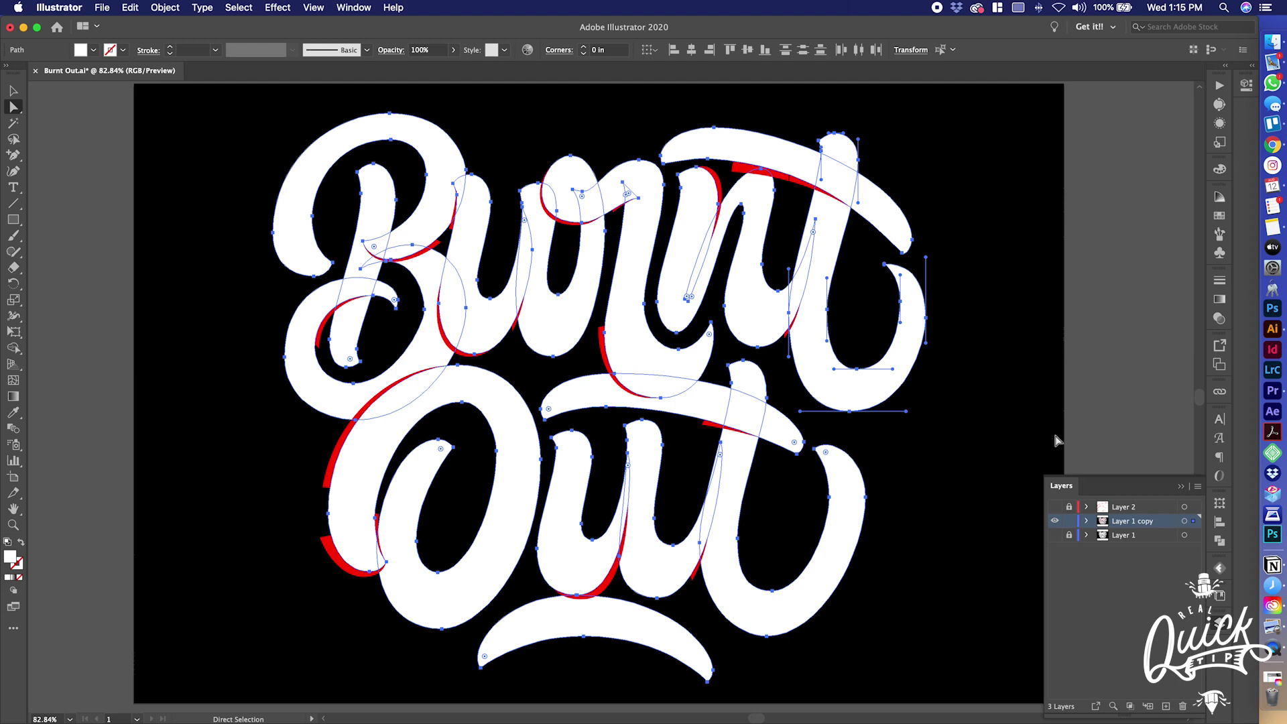
# Unite the selected white letter shapes into one group with the Pathfinder
pyautogui.click(1220, 540)
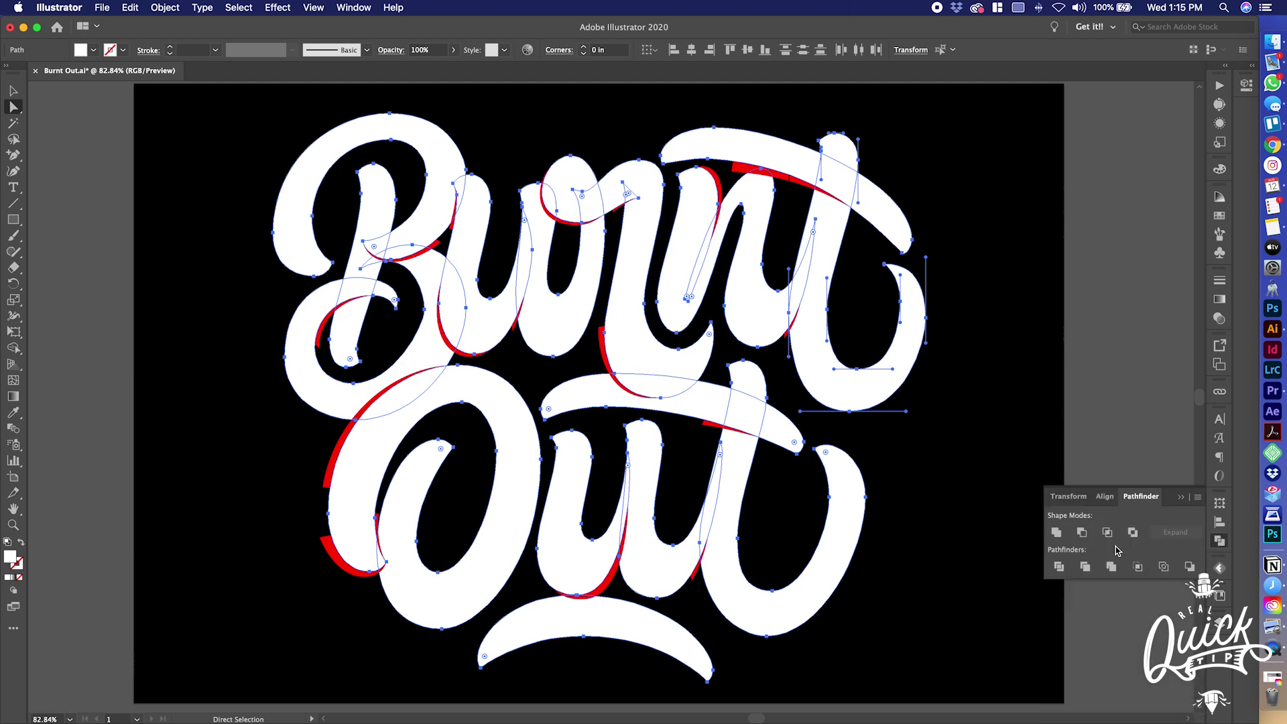
pyautogui.click(1056, 533)
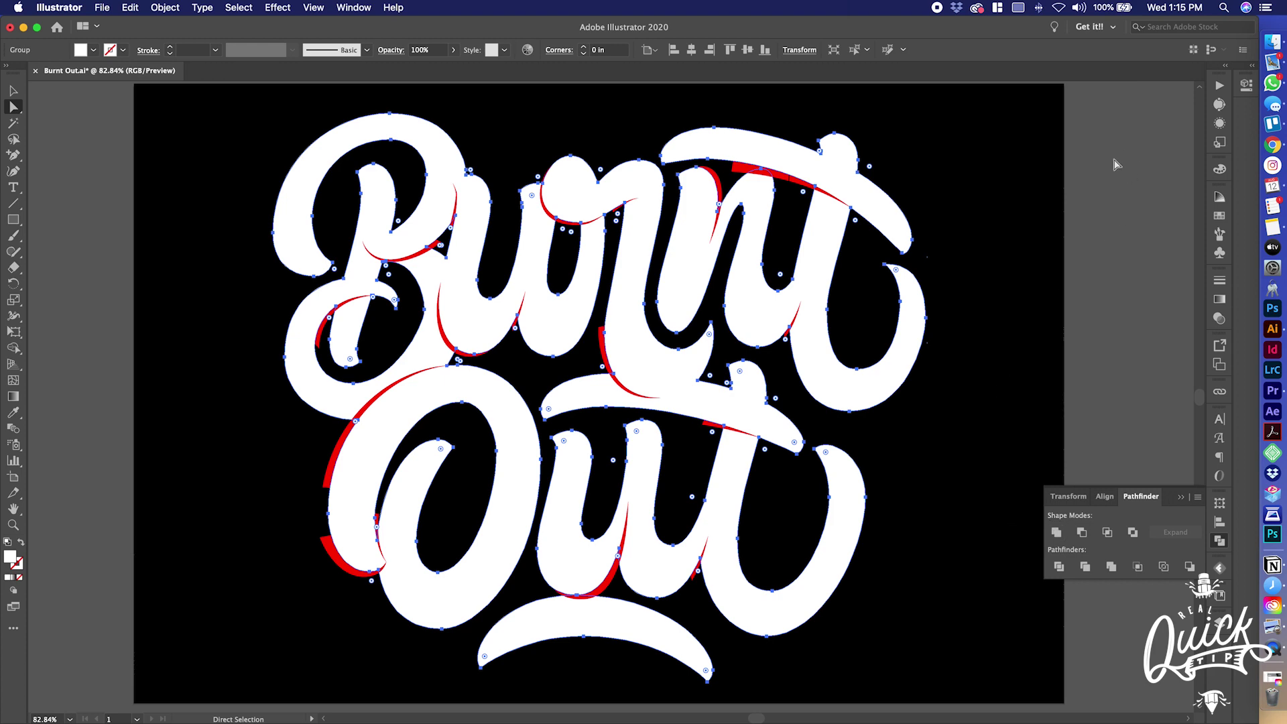
# Hide the red shadow shapes and inspect the united letter contours in outline view, returning to preview
pyautogui.press('v')
pyautogui.press('a')
pyautogui.click(801, 177)
pyautogui.press('Delete')
pyautogui.press('v')
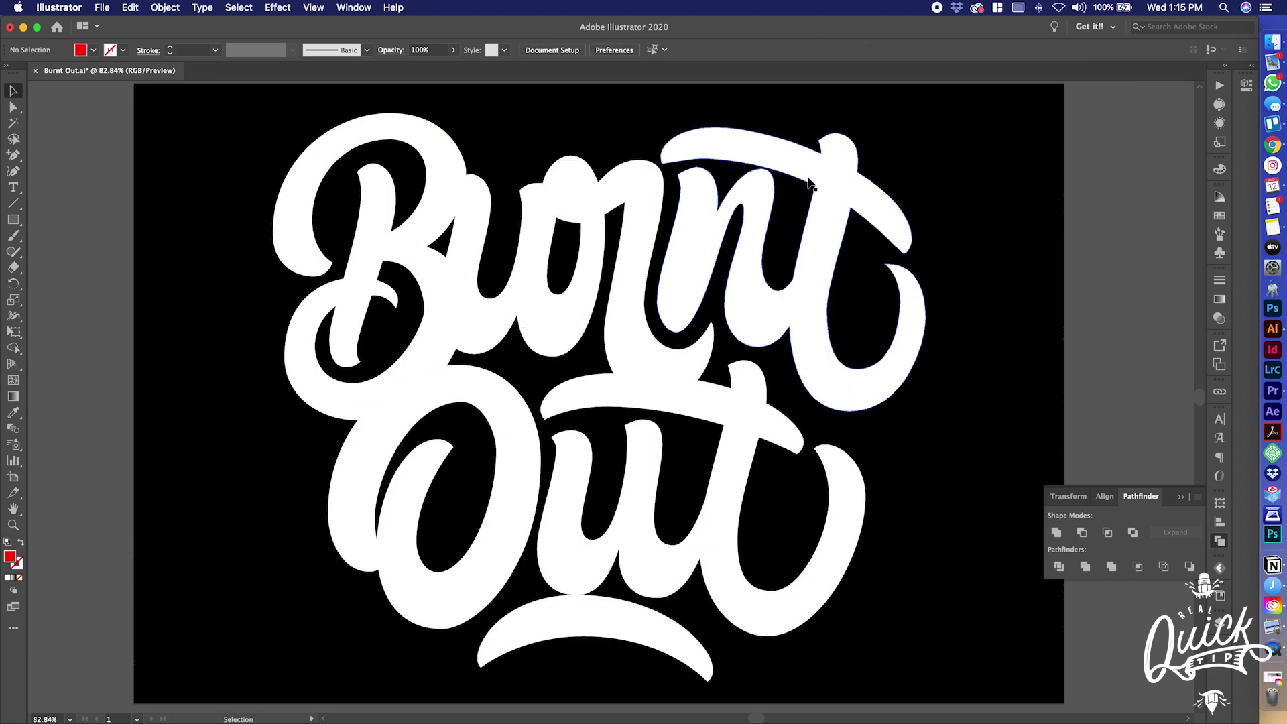
pyautogui.press('super+y')
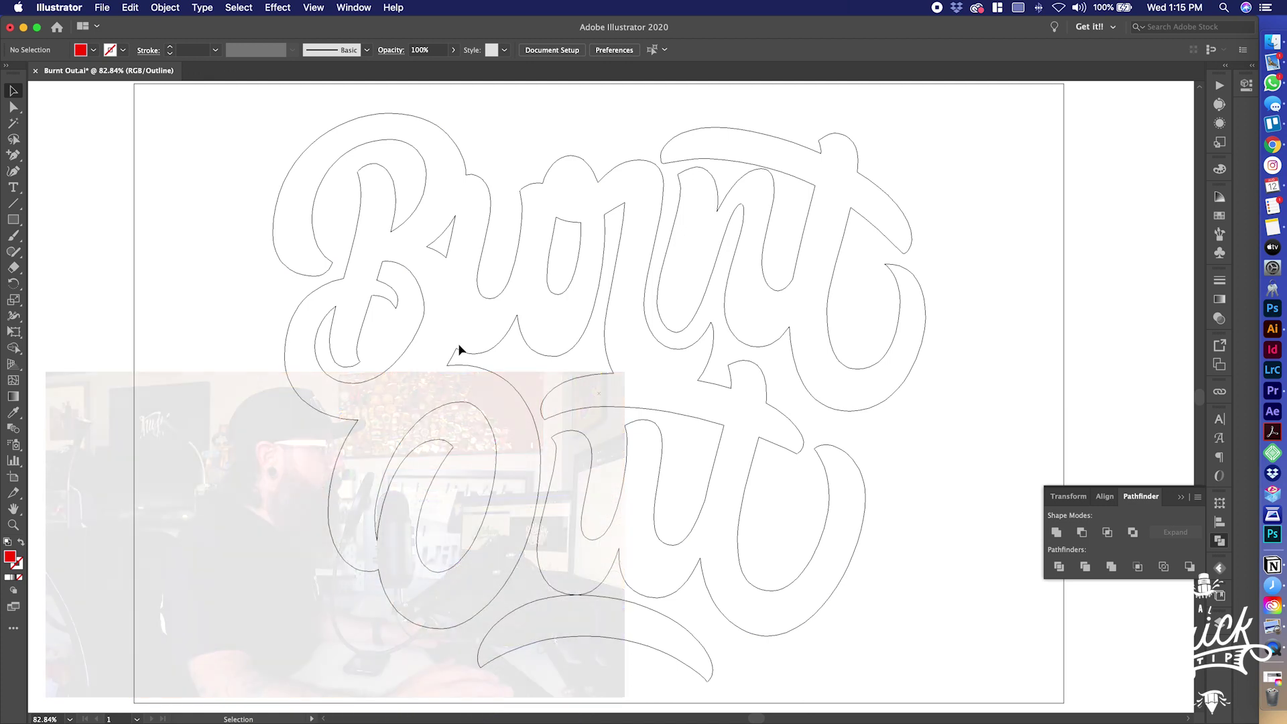
pyautogui.press('a')
pyautogui.press('super+y')
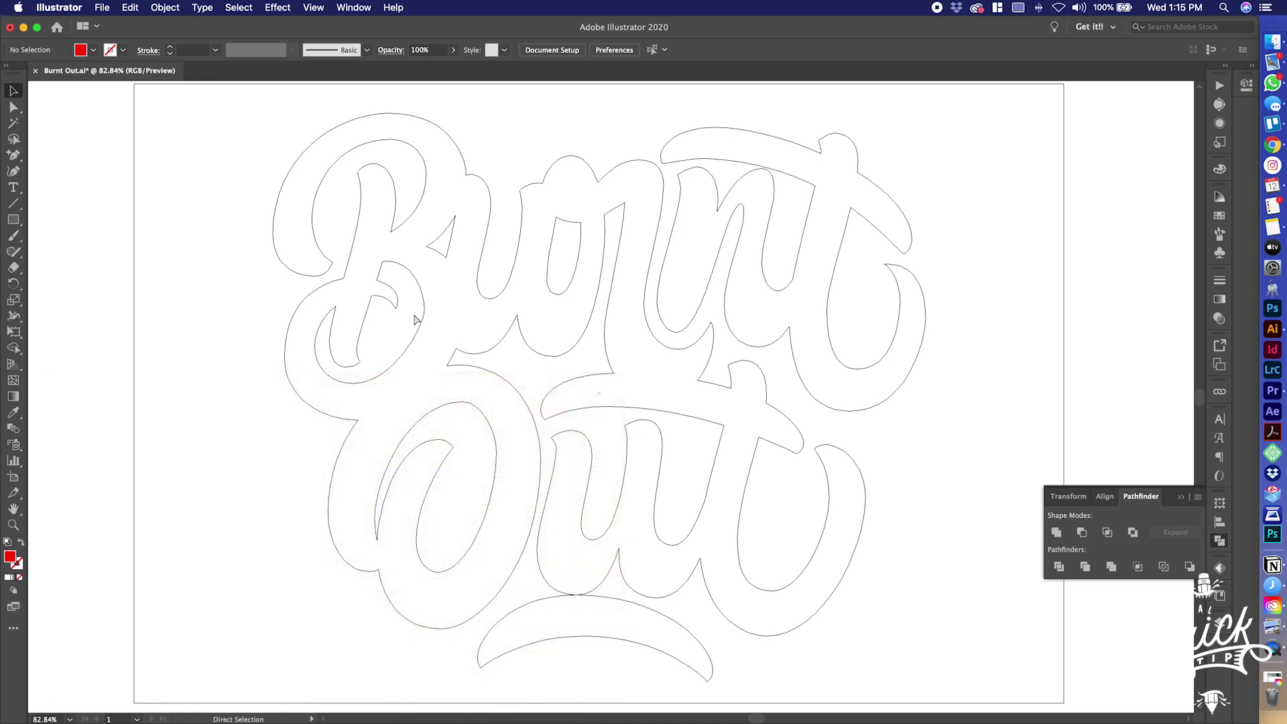
pyautogui.press('v')
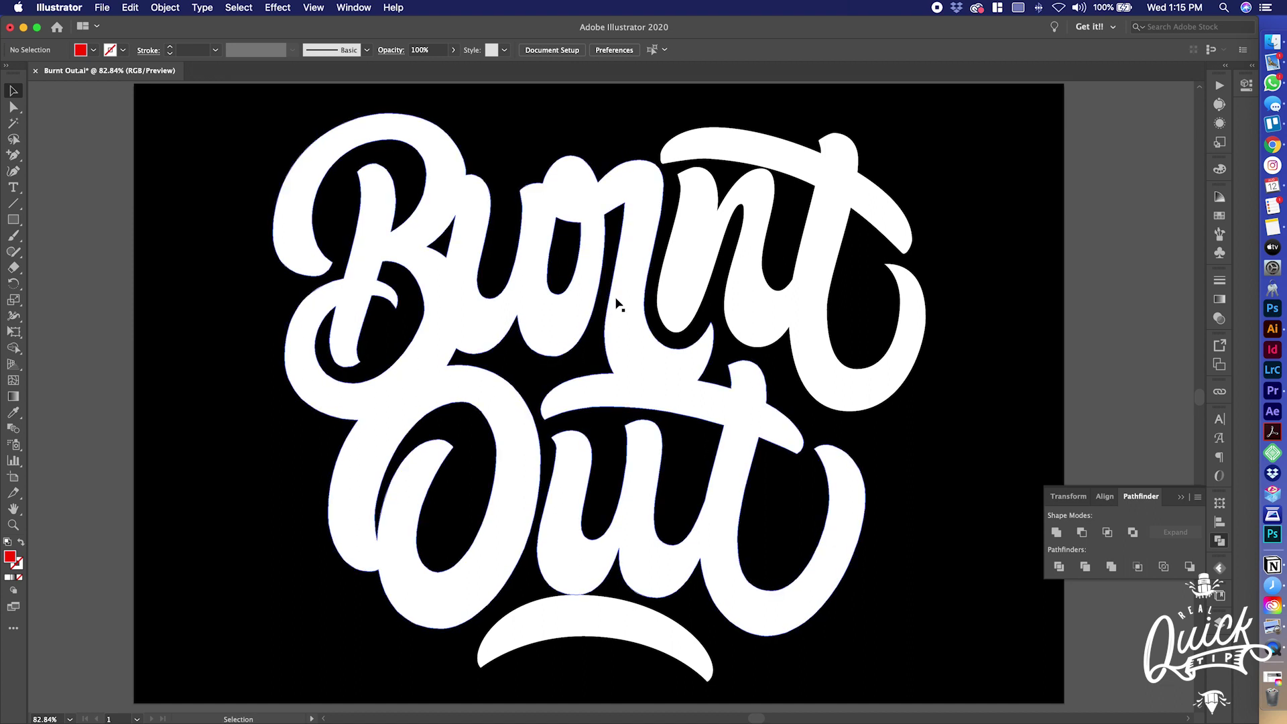
# Show all hidden objects to bring back the red shadows, and hide the sketch image again
pyautogui.press('super+a')
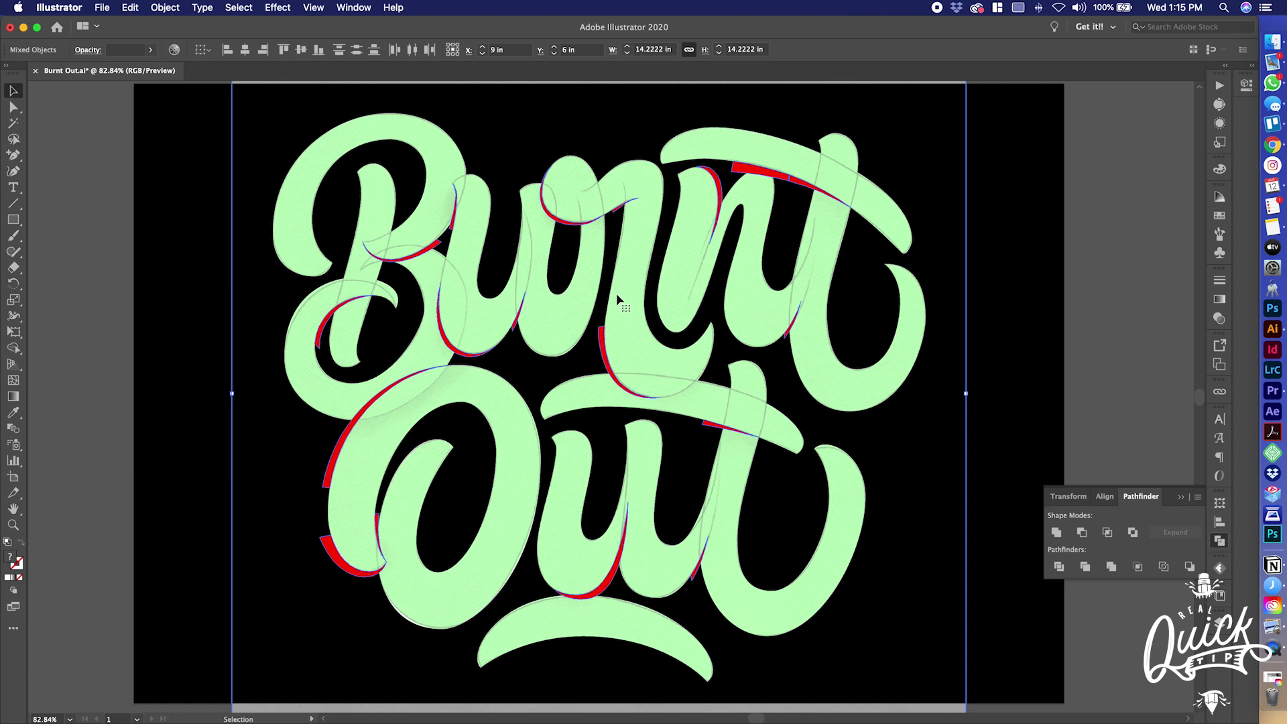
pyautogui.press('a')
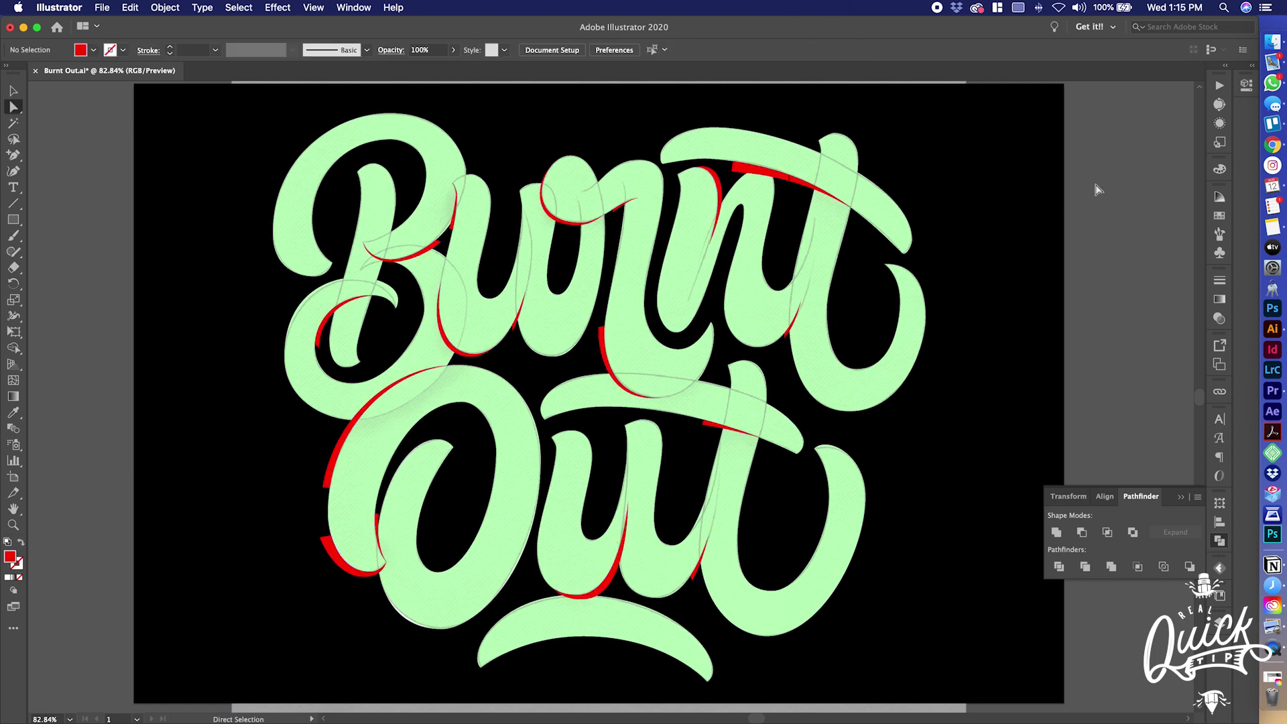
pyautogui.press('v')
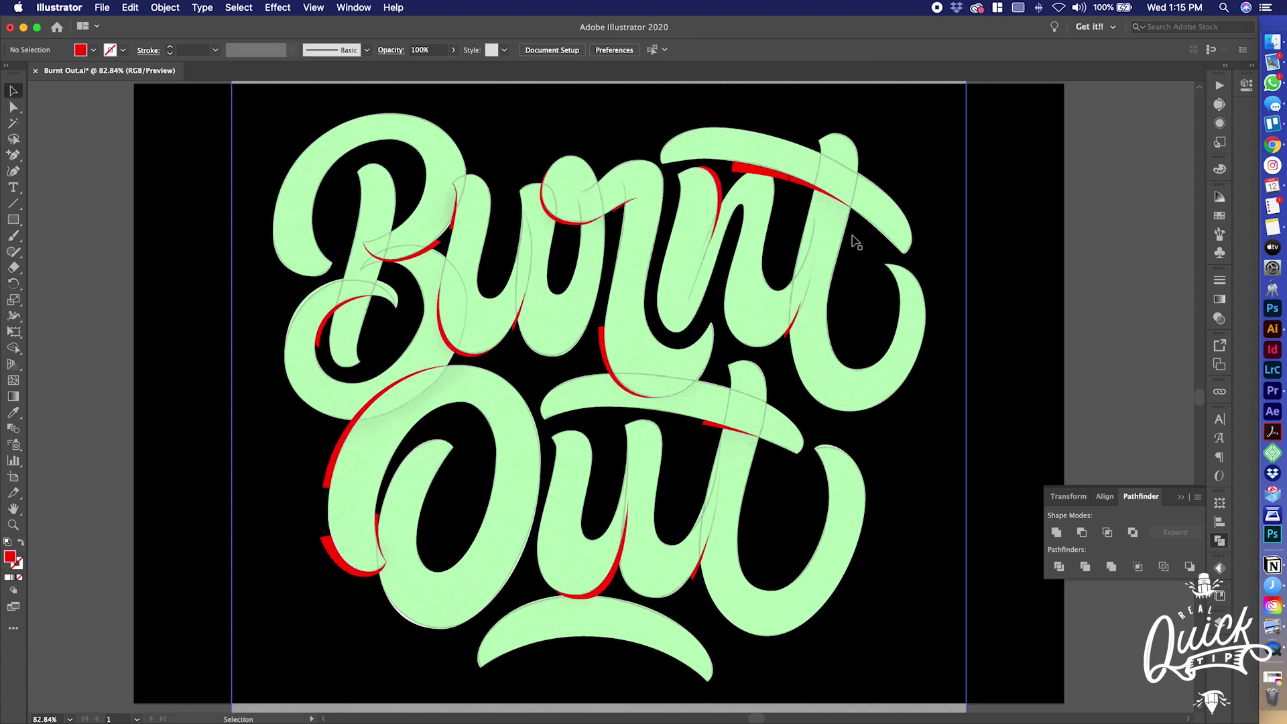
pyautogui.click(851, 238)
pyautogui.press('Delete')
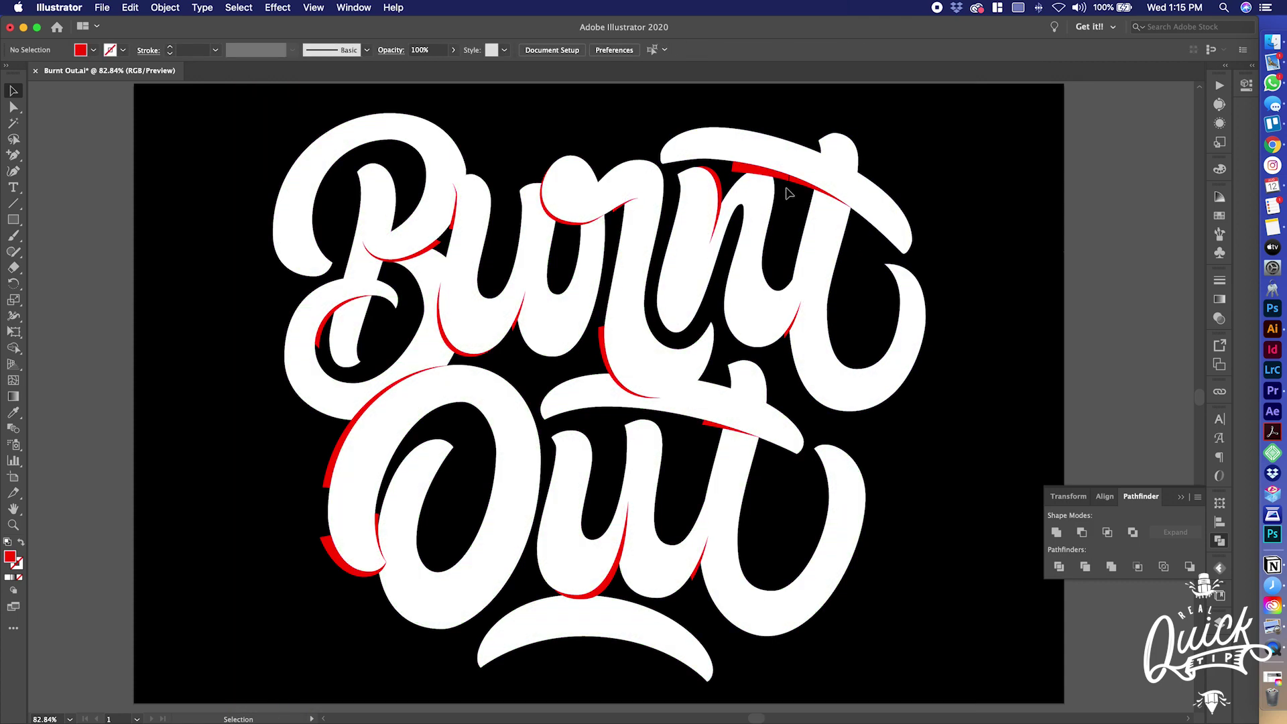
# Make the united white lettering a compound path and subtract the red shadow compound path from it with Minus Front
pyautogui.click(818, 236)
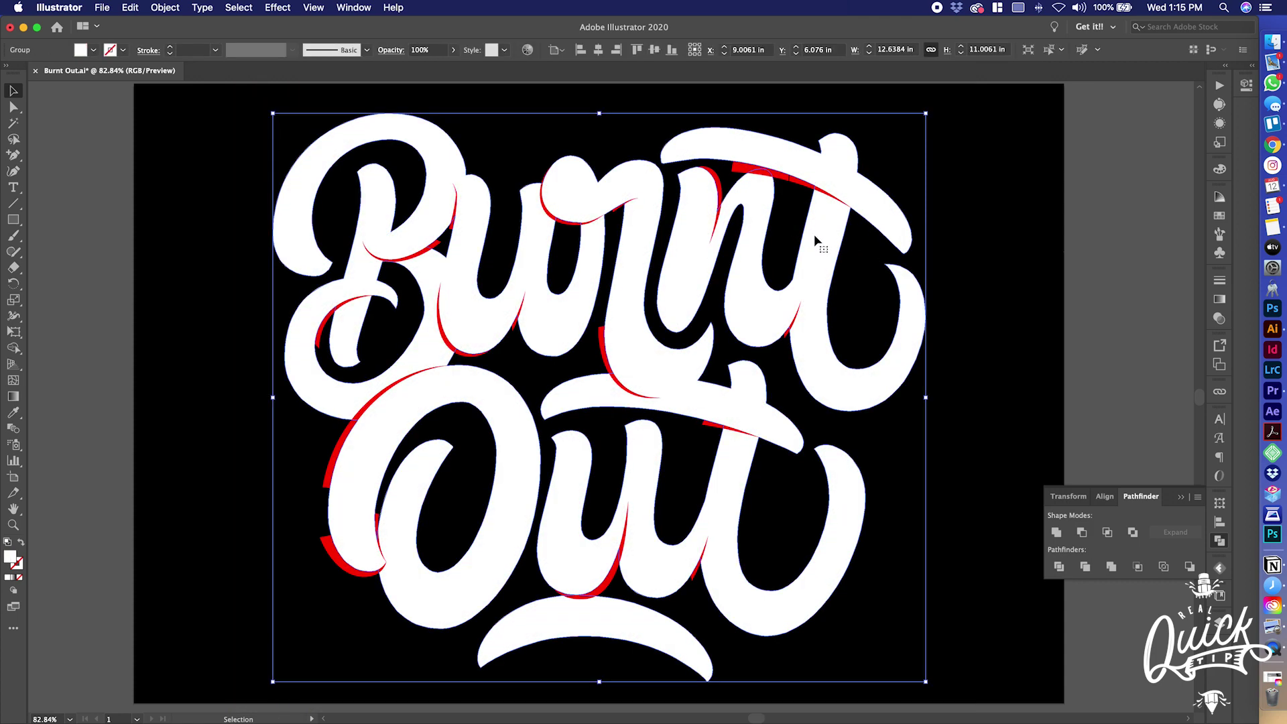
pyautogui.press('a')
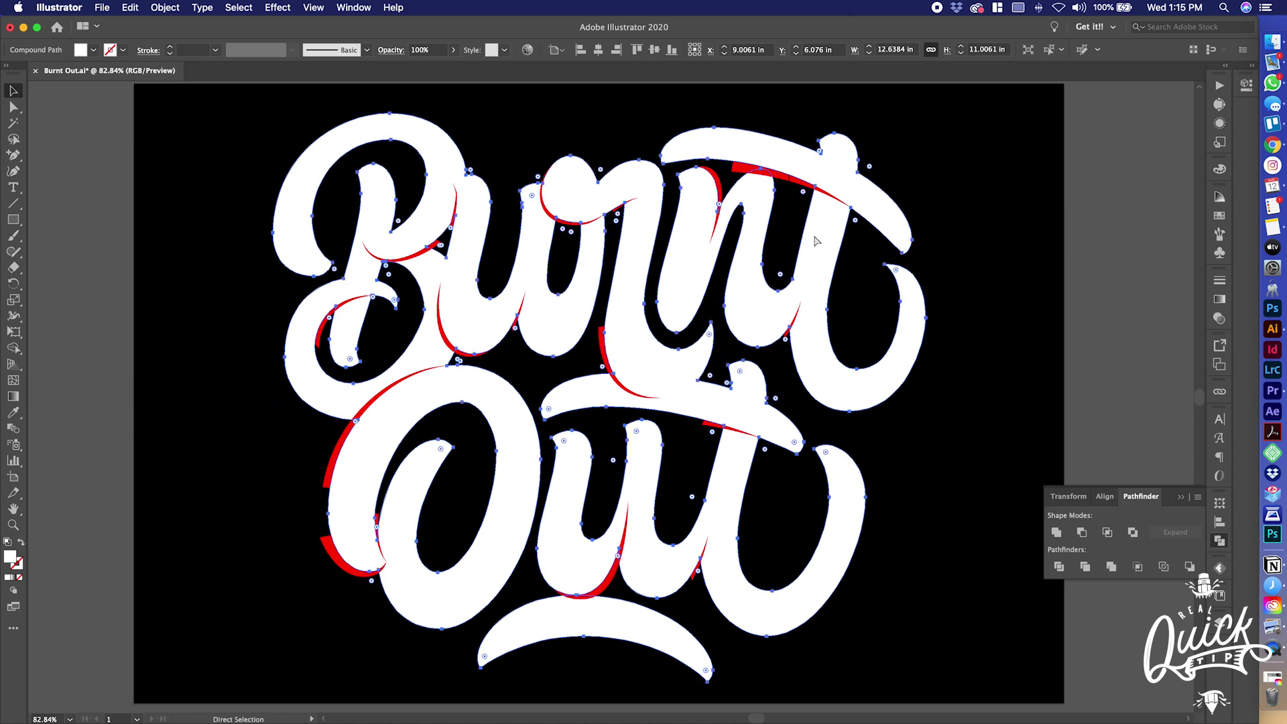
pyautogui.press('v')
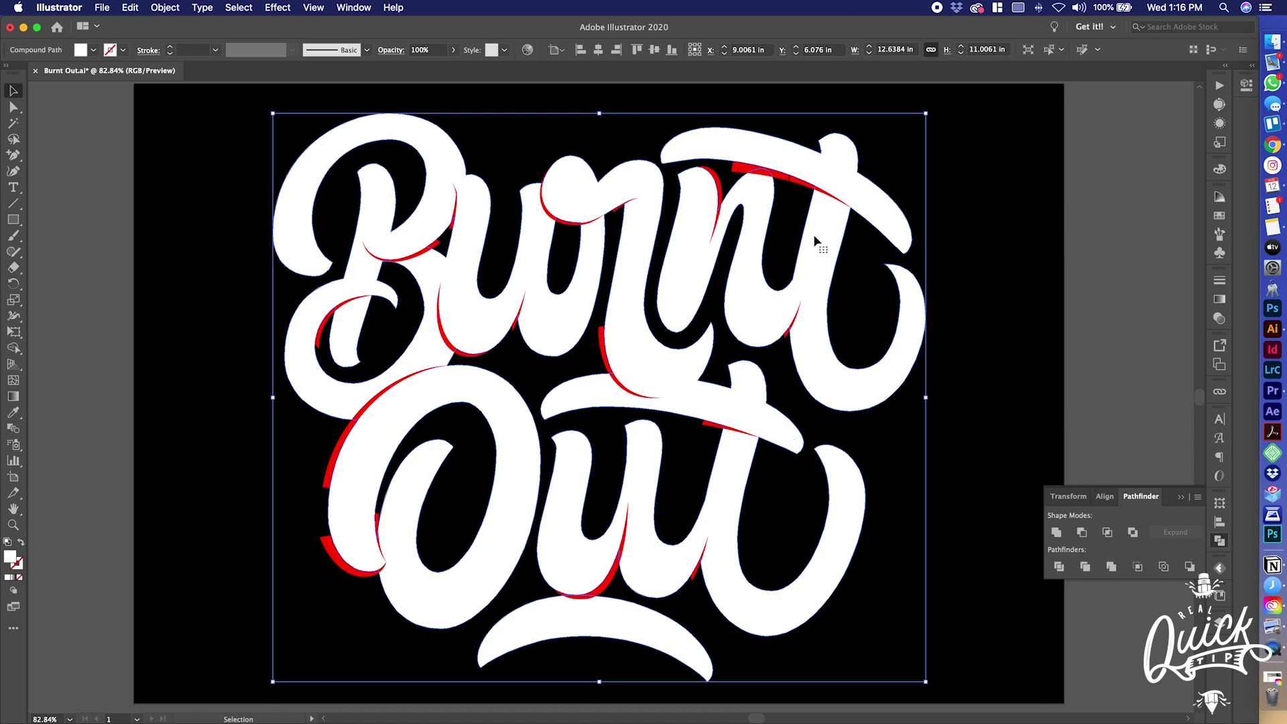
pyautogui.click(165, 7)
pyautogui.click(299, 441)
pyautogui.keyDown('shift'); pyautogui.click(603, 347); pyautogui.keyUp('shift')
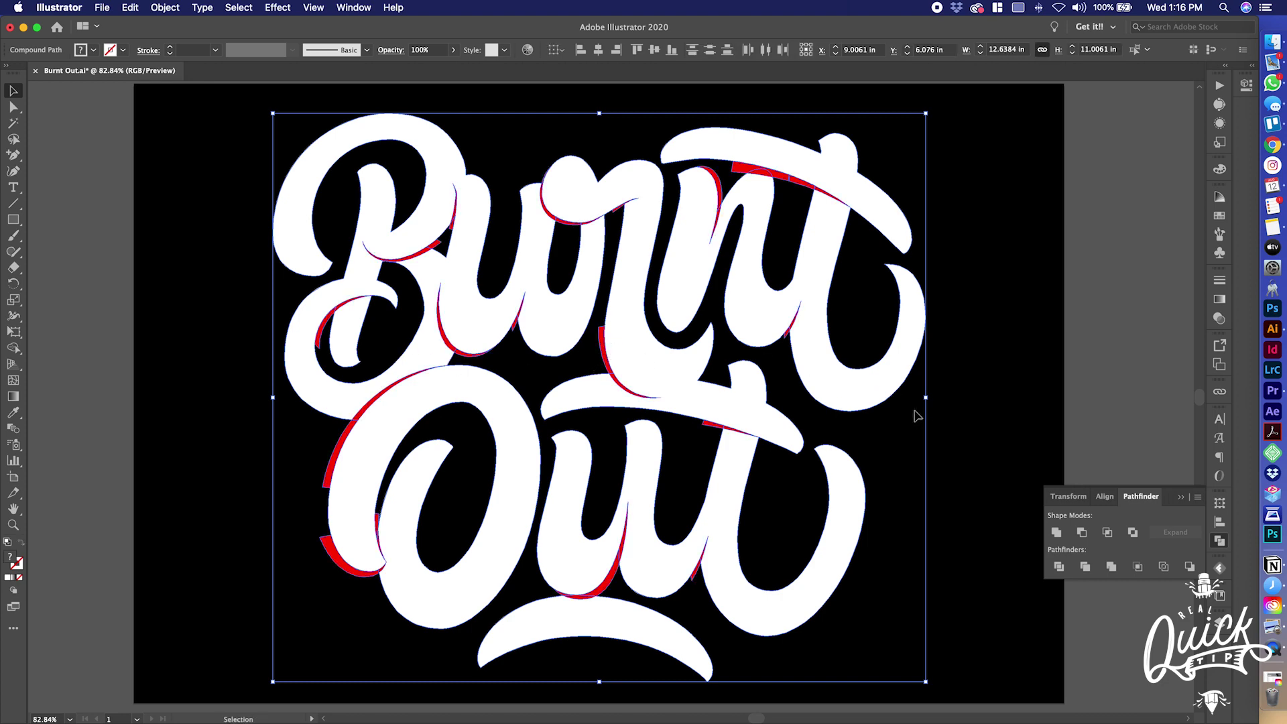
pyautogui.click(1082, 531)
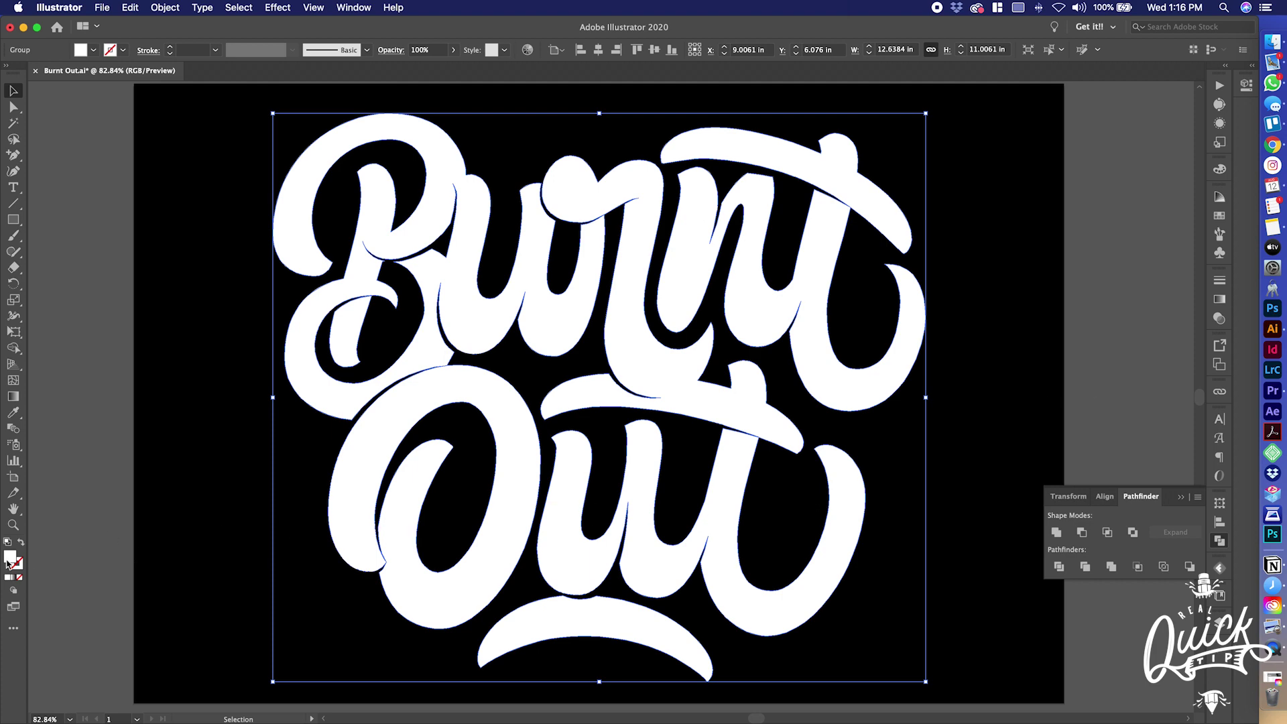
# Fill the combined "Burnt Out" lettering with red and deselect it
pyautogui.doubleClick(9, 559)
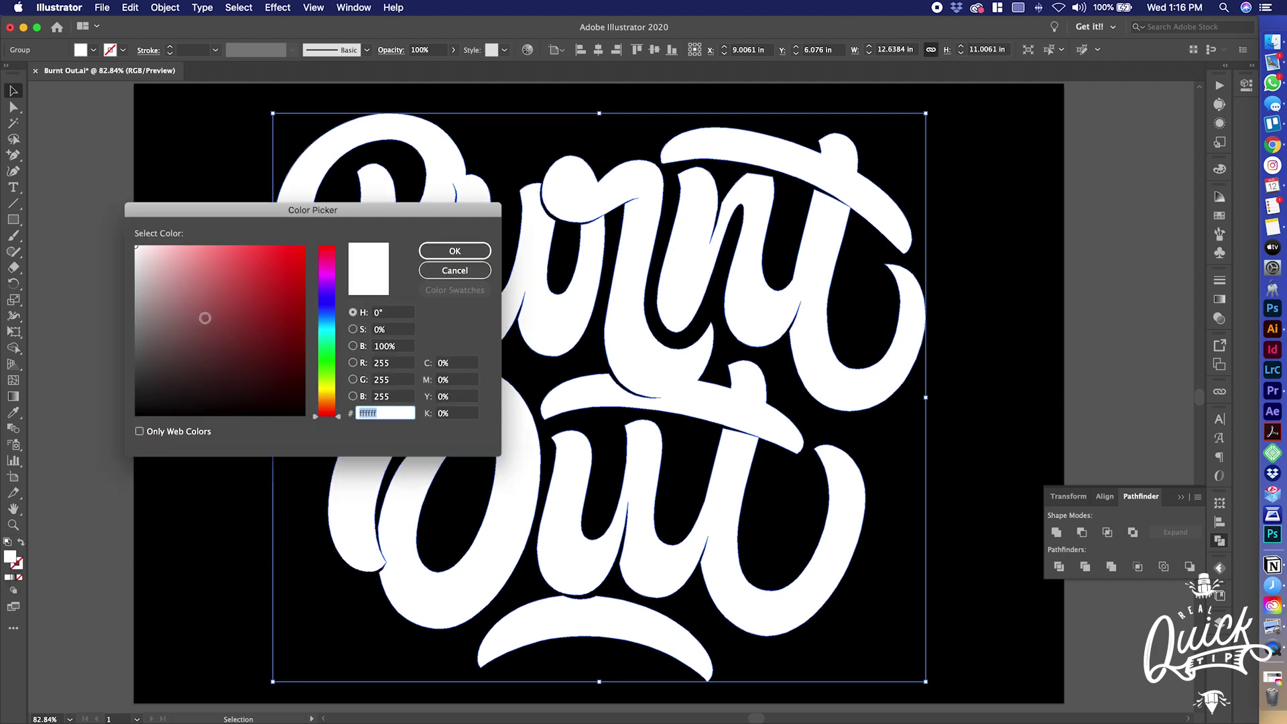
pyautogui.click(462, 249)
pyautogui.click(1046, 334)
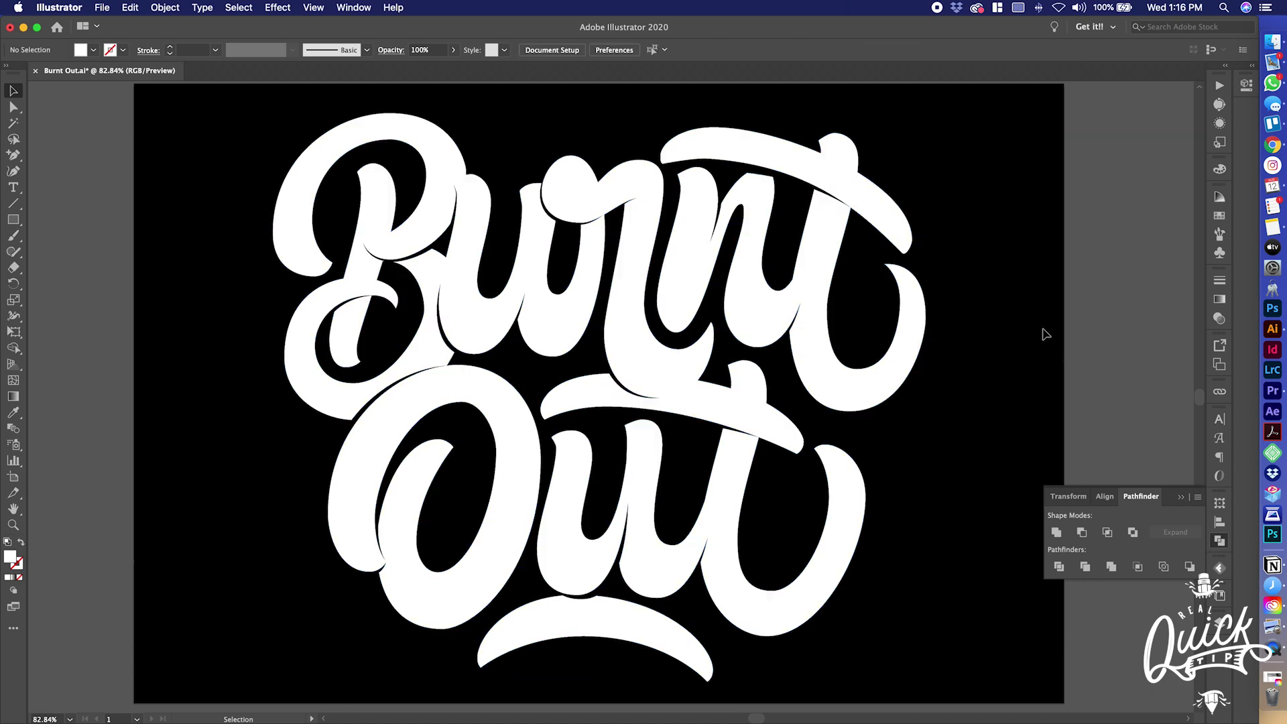
pyautogui.click(903, 380)
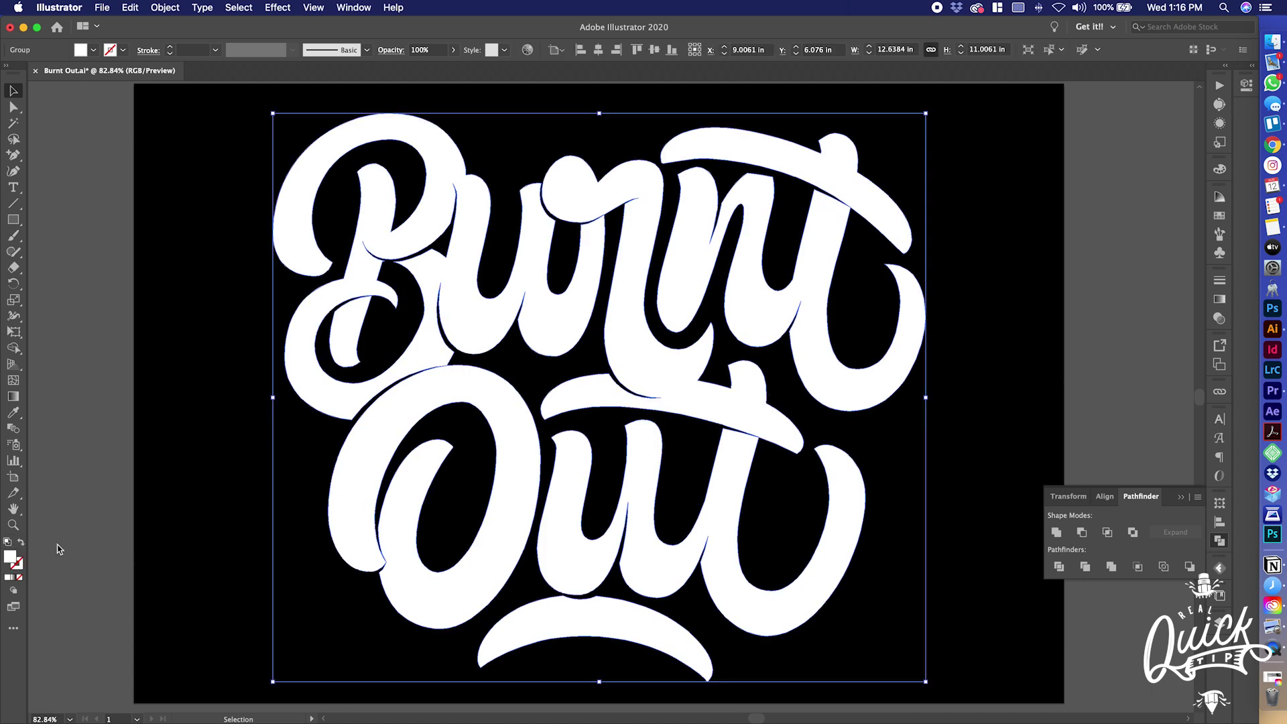
pyautogui.doubleClick(9, 557)
pyautogui.click(299, 270)
pyautogui.click(463, 268)
pyautogui.click(1087, 258)
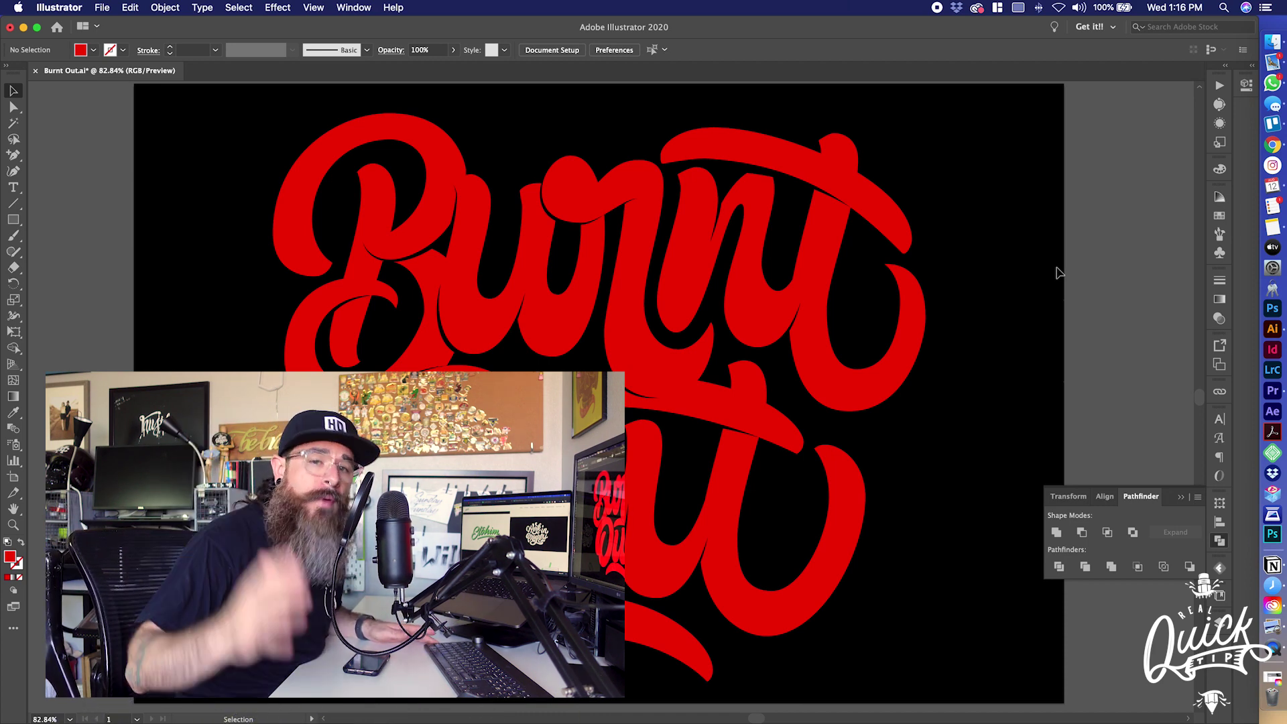
# Unlock the black background rectangle, try the default white fill and 1 pt black stroke on it, and undo the recoloring
pyautogui.press('super+alt')
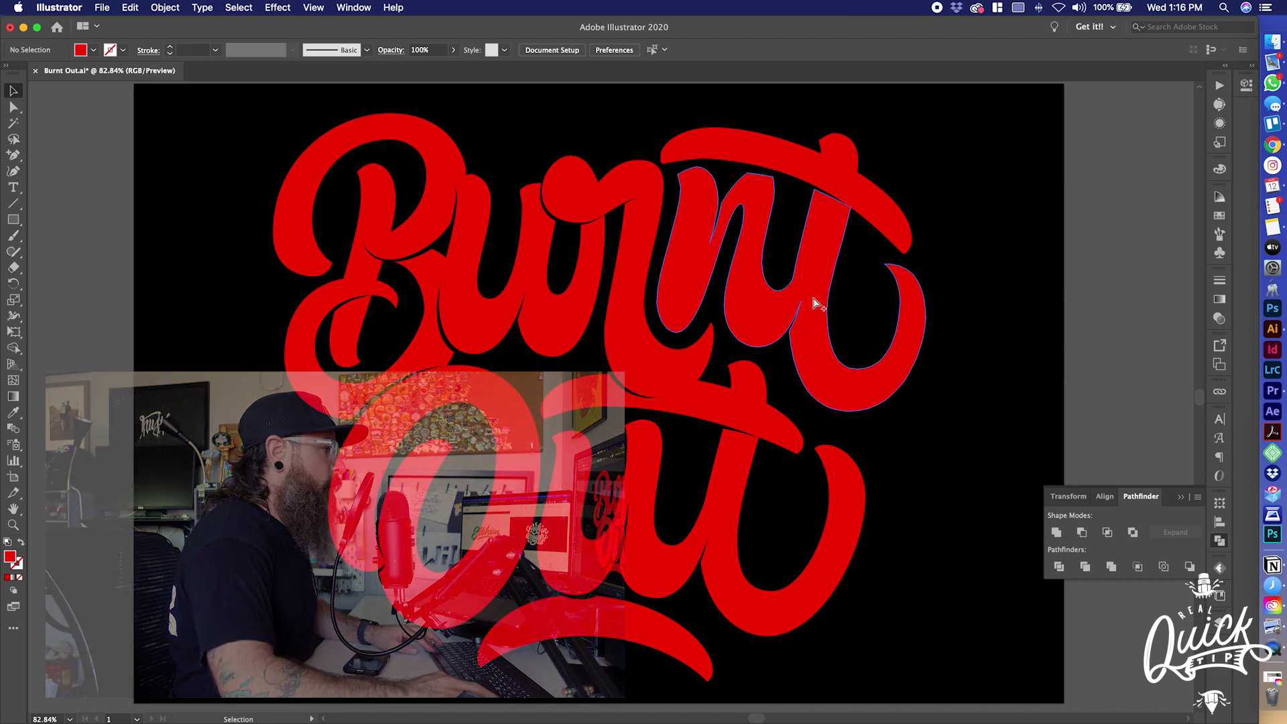
pyautogui.click(815, 301)
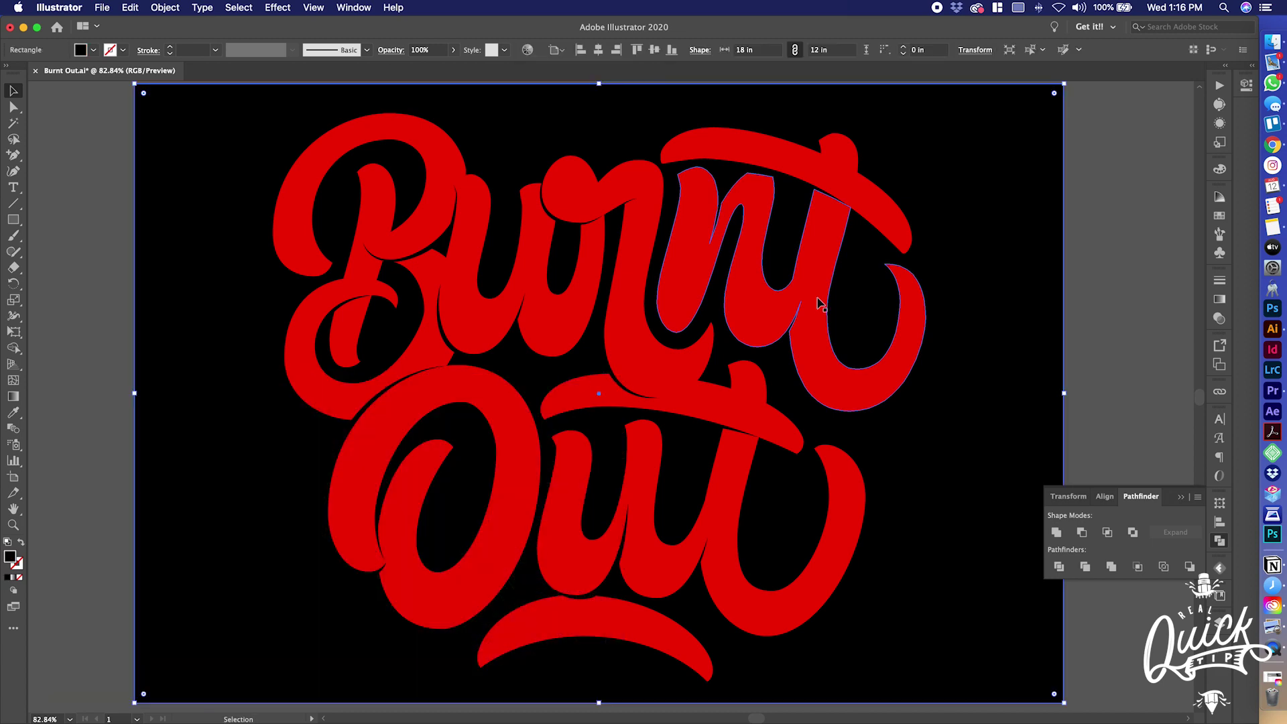
pyautogui.click(1093, 293)
pyautogui.click(937, 362)
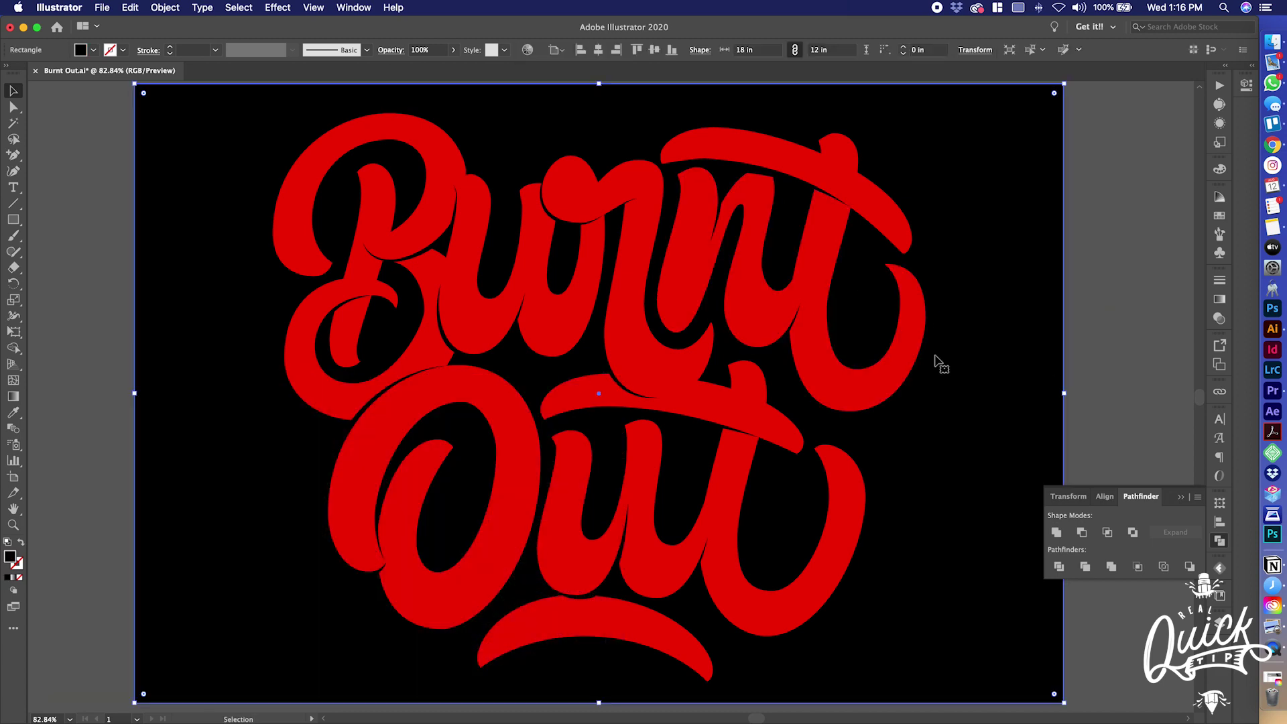
pyautogui.press('d')
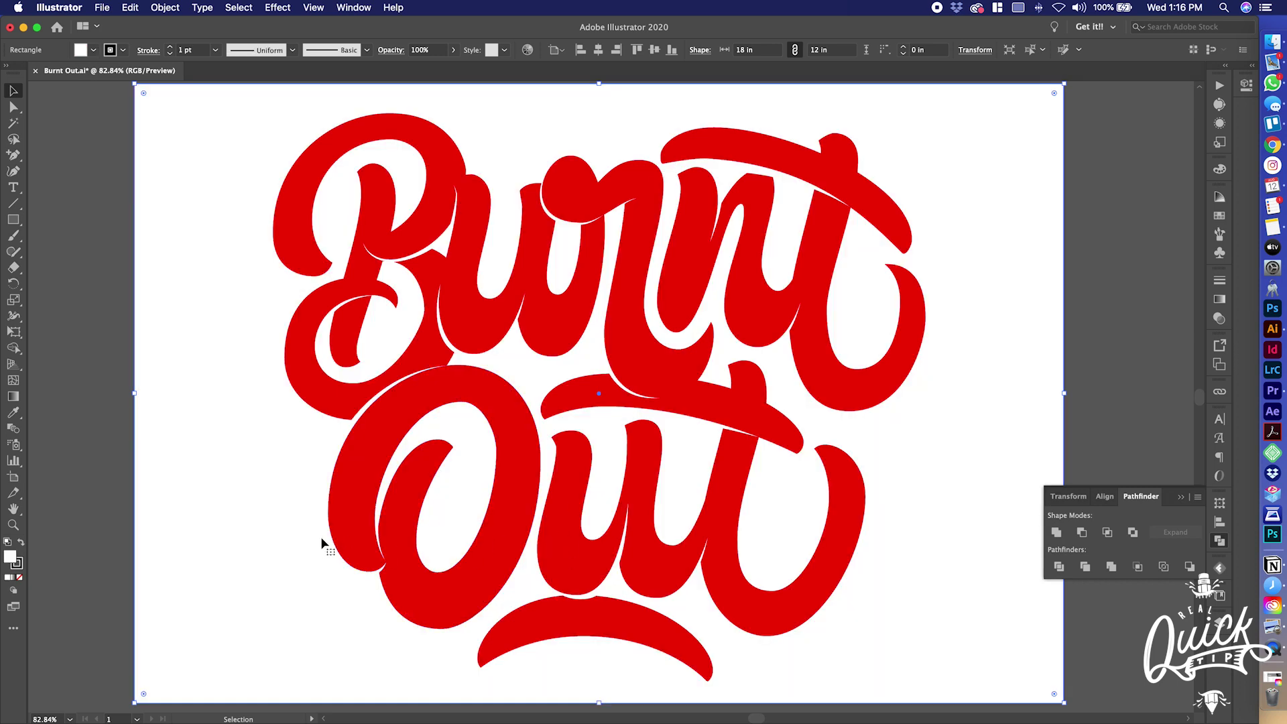
pyautogui.click(112, 542)
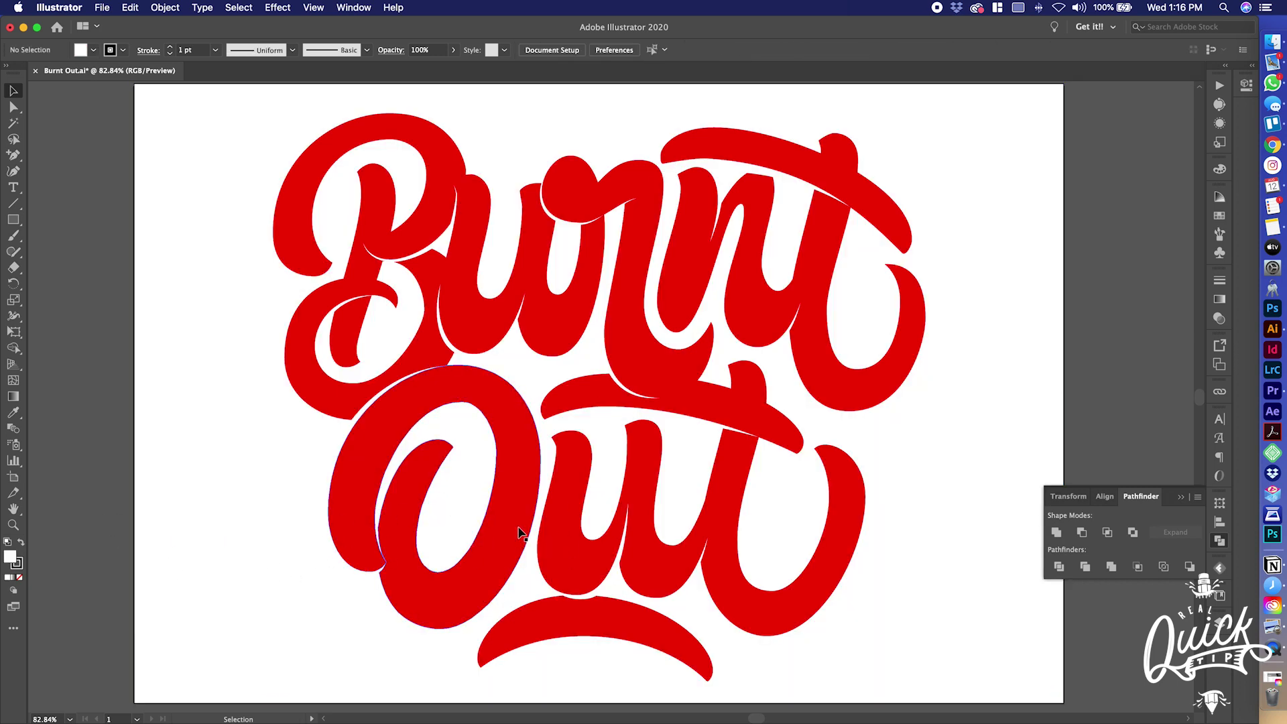
pyautogui.press('super+z')
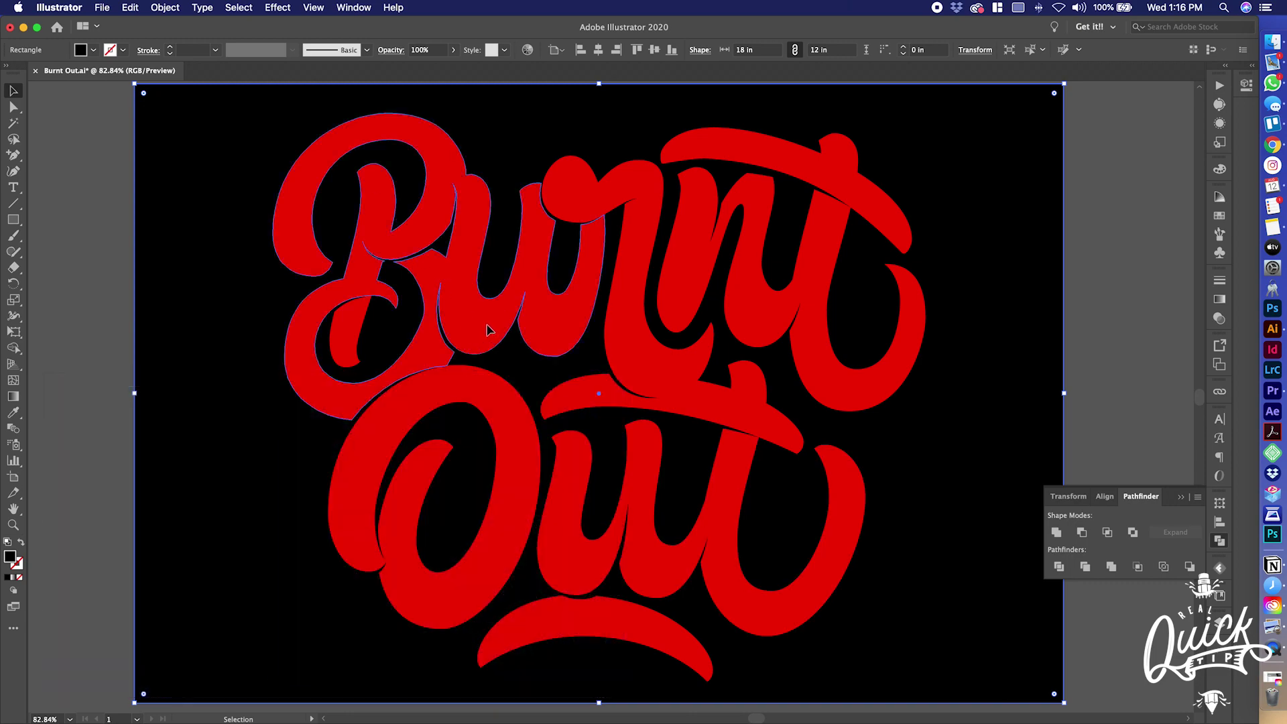
# Apply the default white fill to the "Burnt Out" lettering and remove its stroke
pyautogui.click(488, 329)
pyautogui.press('d')
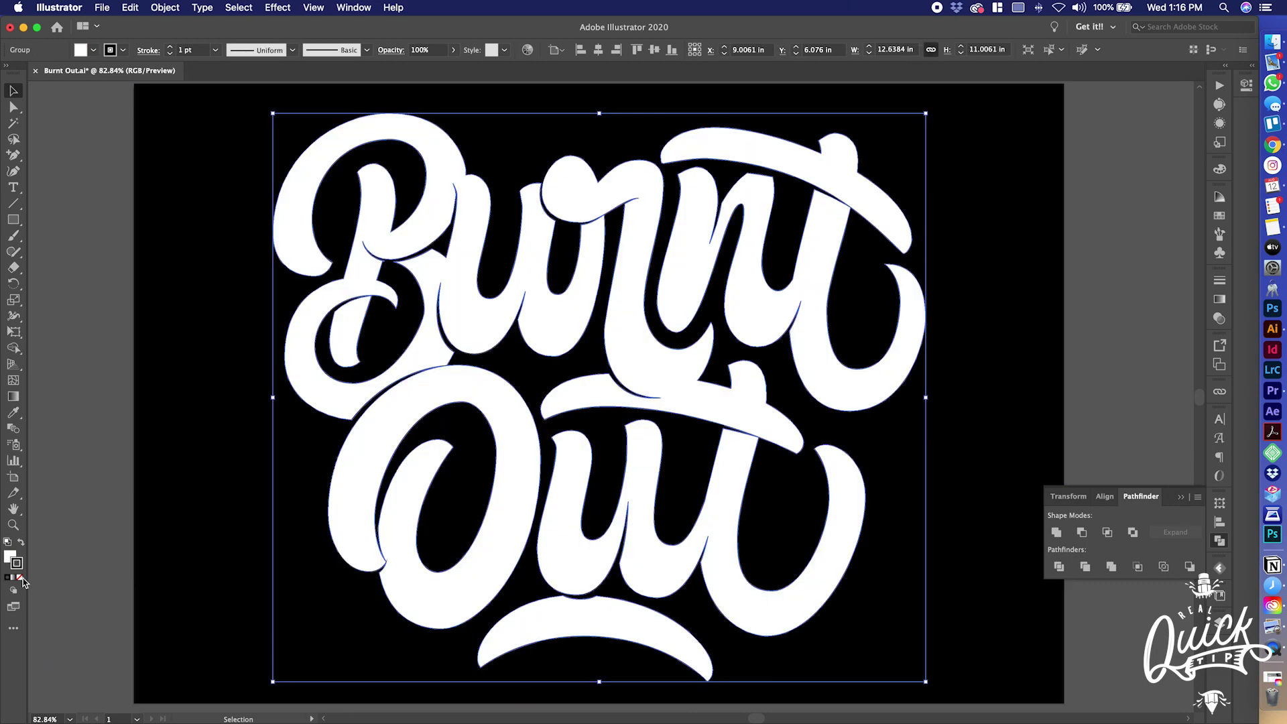
pyautogui.click(22, 579)
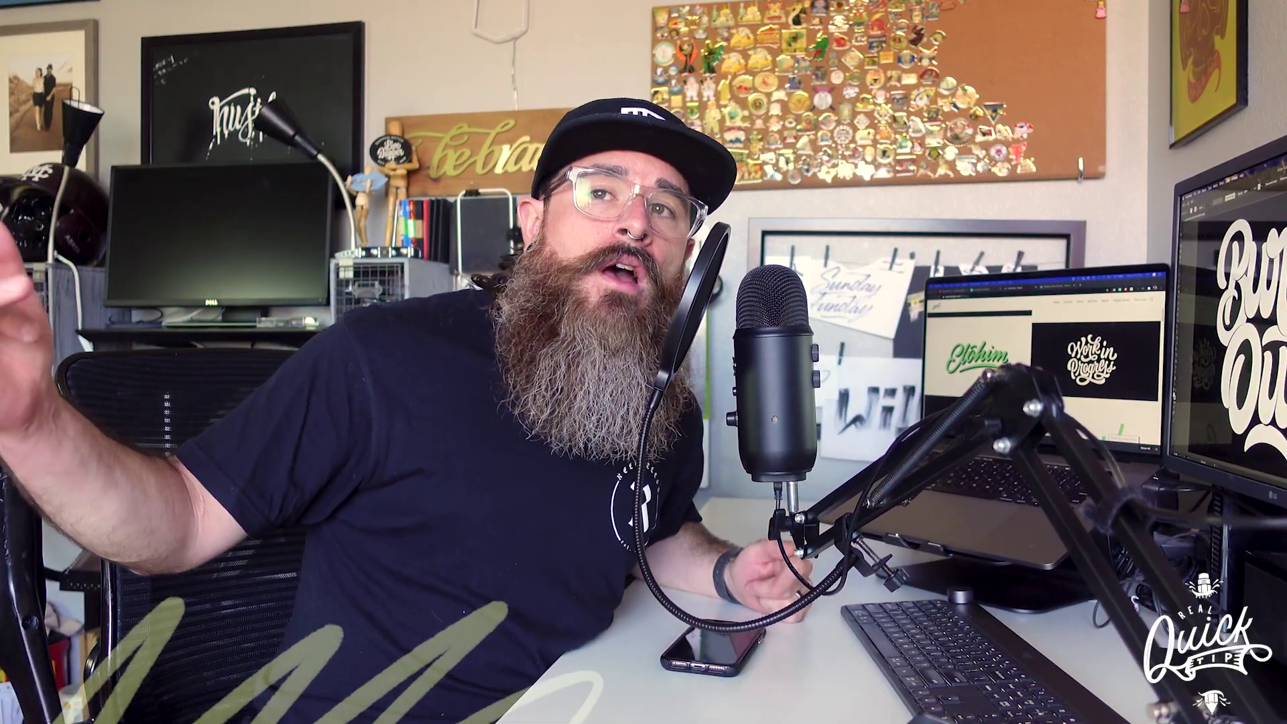